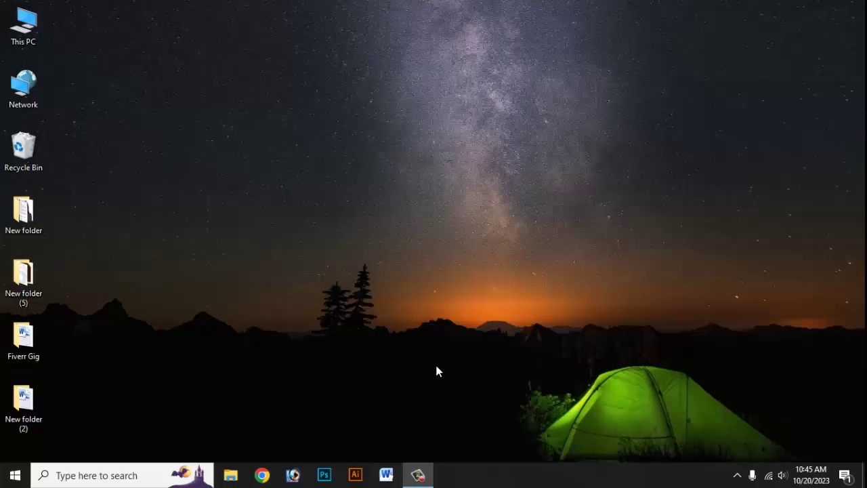
# Launch Microsoft Word 2010 from the taskbar
pyautogui.click(388, 477)
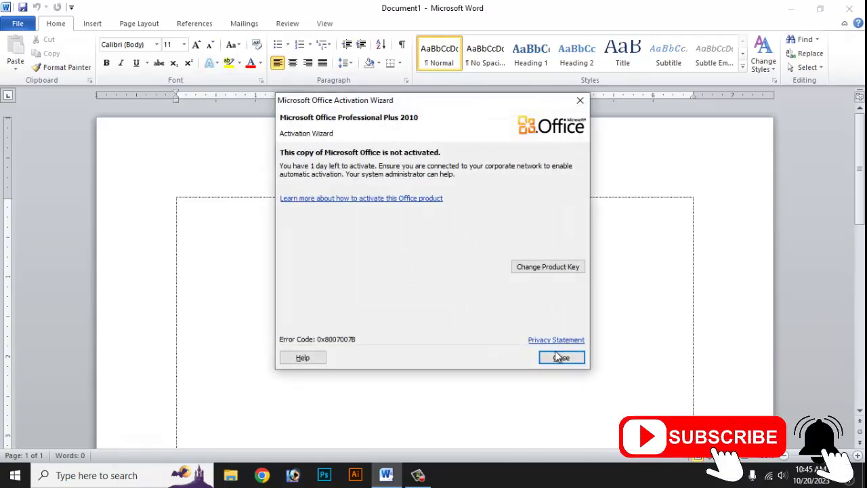
# Dismiss the Office activation notice and glance at Page Setup without changing anything
pyautogui.click(560, 358)
pyautogui.scroll(-6, 372, 262)
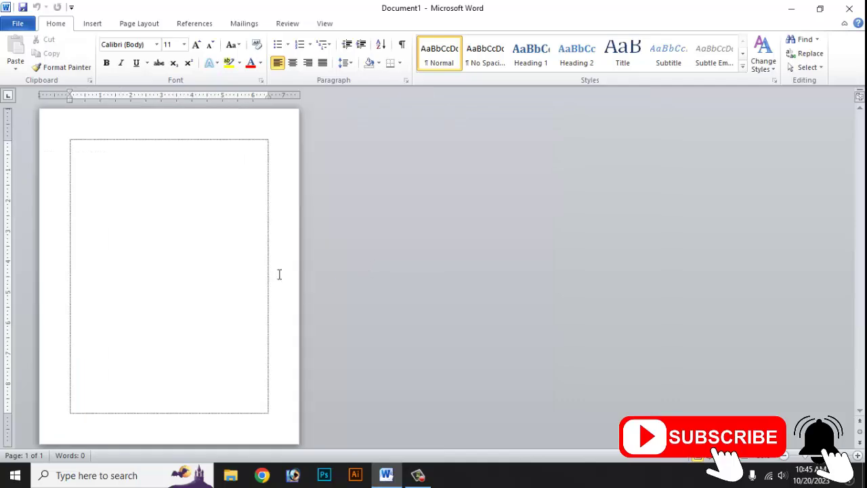
pyautogui.scroll(5, 292, 165)
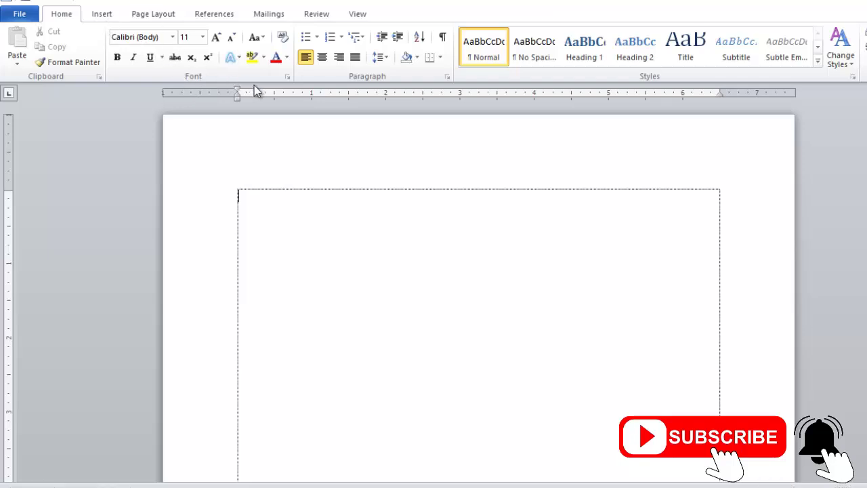
pyautogui.doubleClick(315, 125)
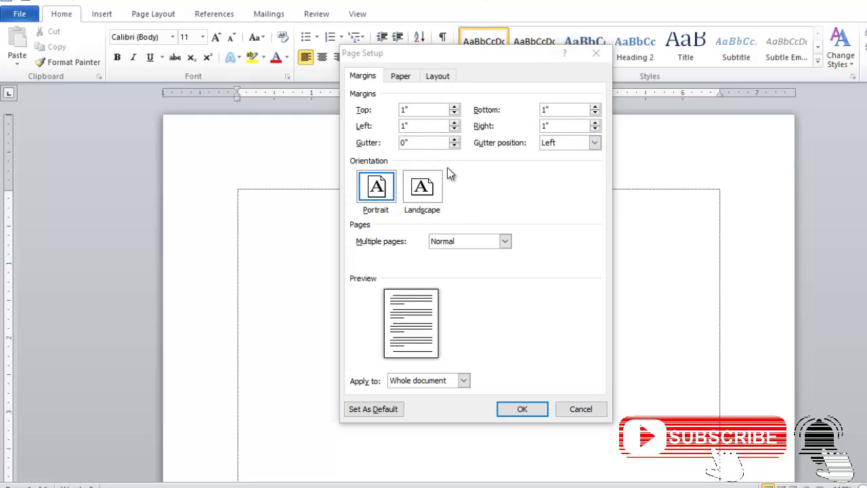
pyautogui.click(596, 55)
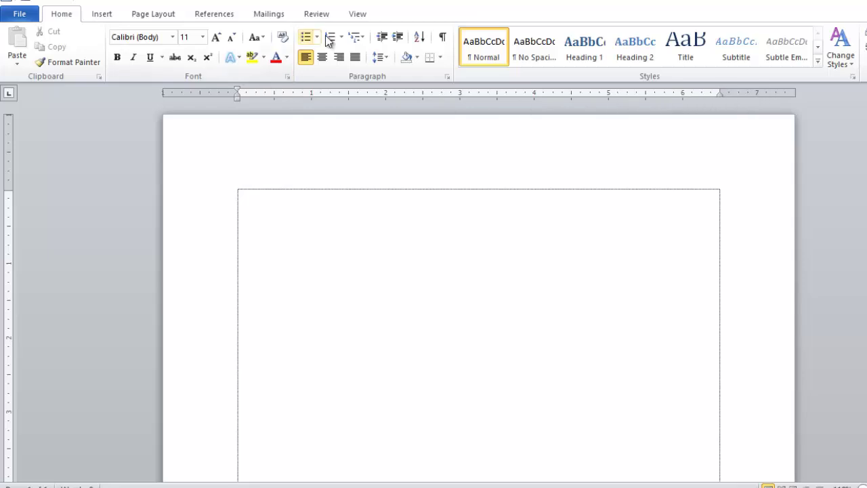
# Toggle the rulers off and back on from the View options
pyautogui.click(360, 16)
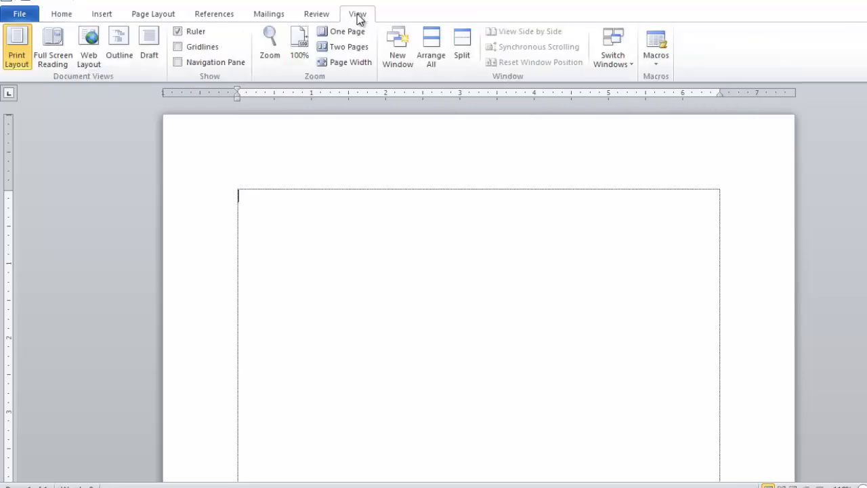
pyautogui.click(176, 31)
pyautogui.click(176, 31)
# Set a custom paper size of 5.5 inches wide by 8.5 inches high
pyautogui.doubleClick(205, 90)
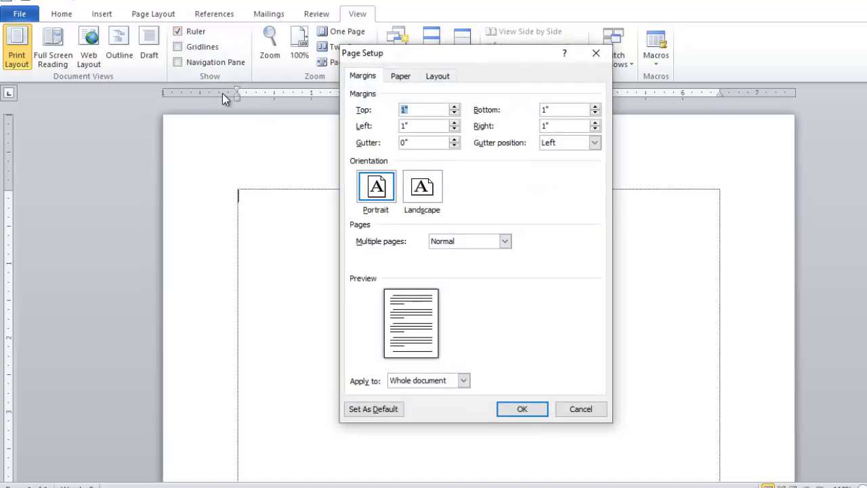
pyautogui.click(400, 78)
pyautogui.moveTo(415, 127); pyautogui.dragTo(379, 130)
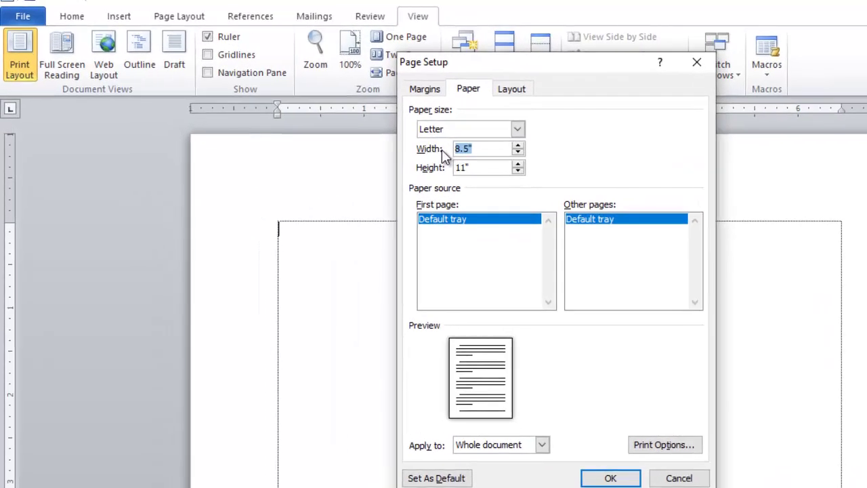
pyautogui.write('5.5')
pyautogui.press('Tab')
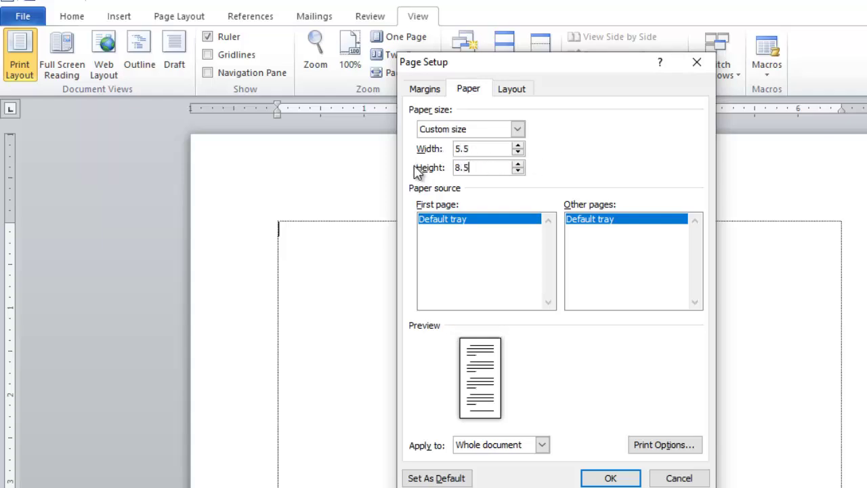
# Set all four page margins to 0.2 inch and apply the page setup
pyautogui.click(425, 91)
pyautogui.doubleClick(484, 127)
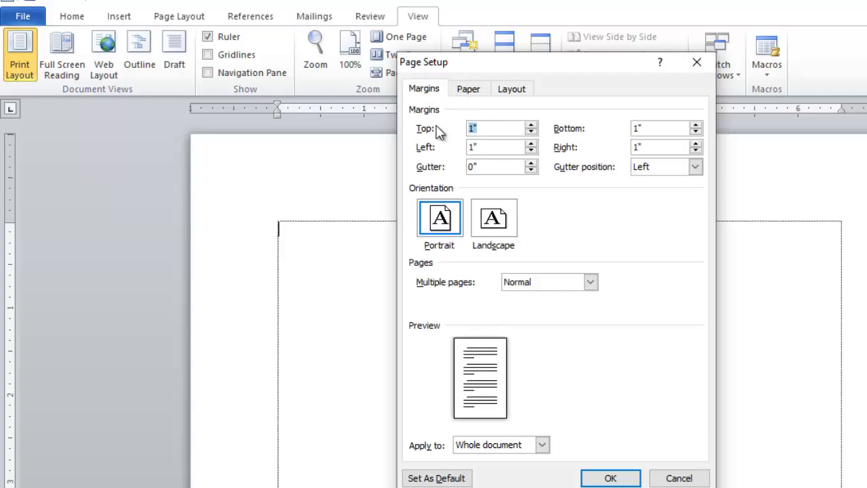
pyautogui.write('.2')
pyautogui.press('Tab')
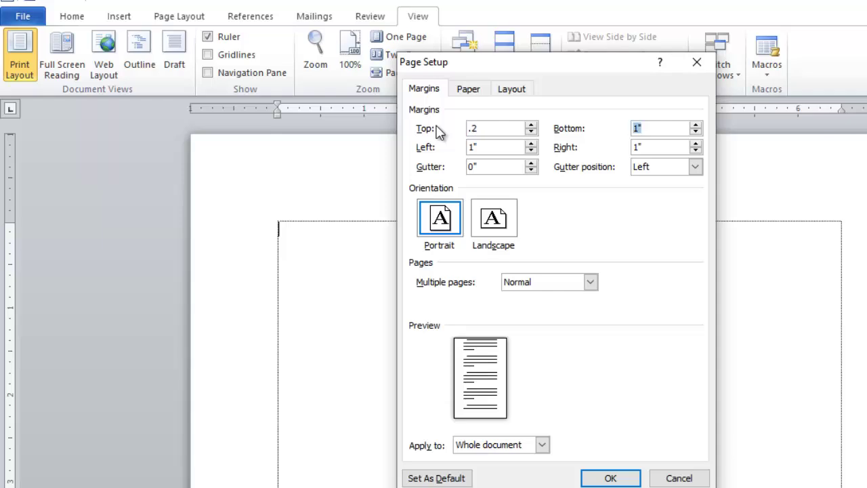
pyautogui.write('.2')
pyautogui.press('Tab')
pyautogui.write('.2')
pyautogui.press('Tab')
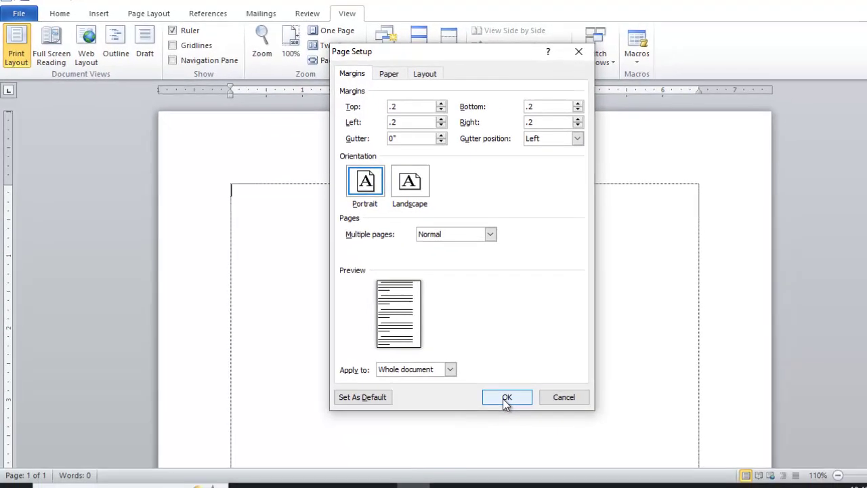
pyautogui.click(505, 398)
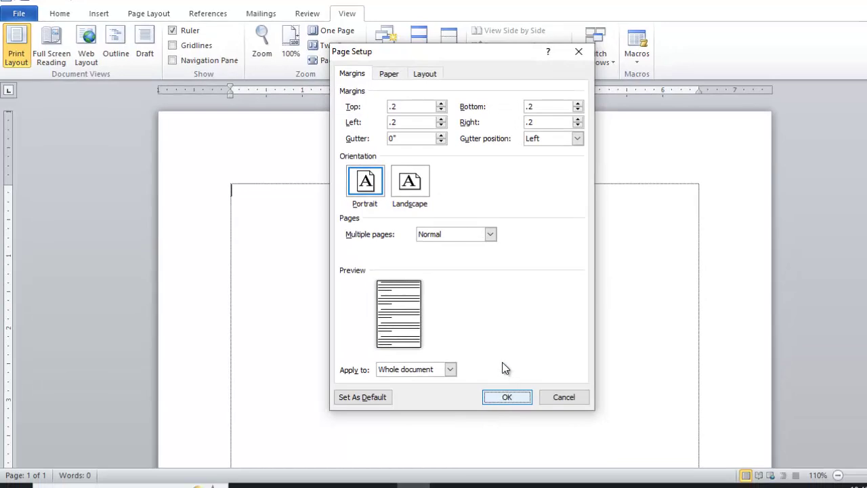
pyautogui.scroll(-7, 467, 322)
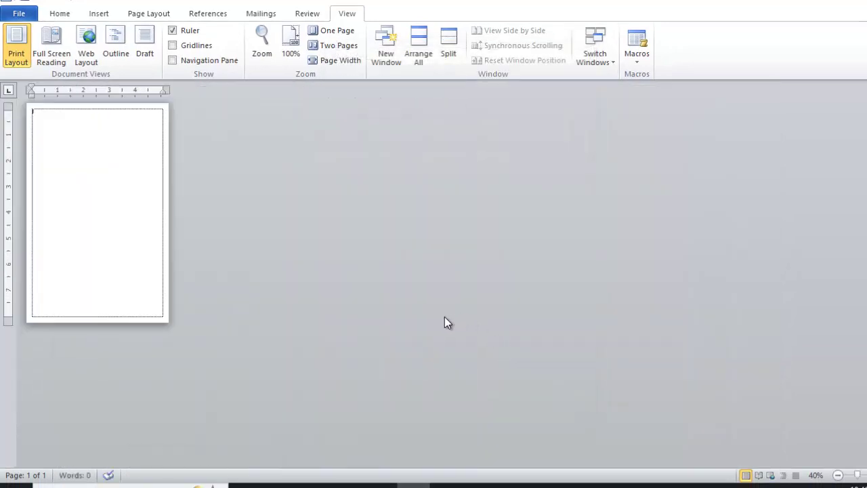
pyautogui.scroll(10, 420, 315)
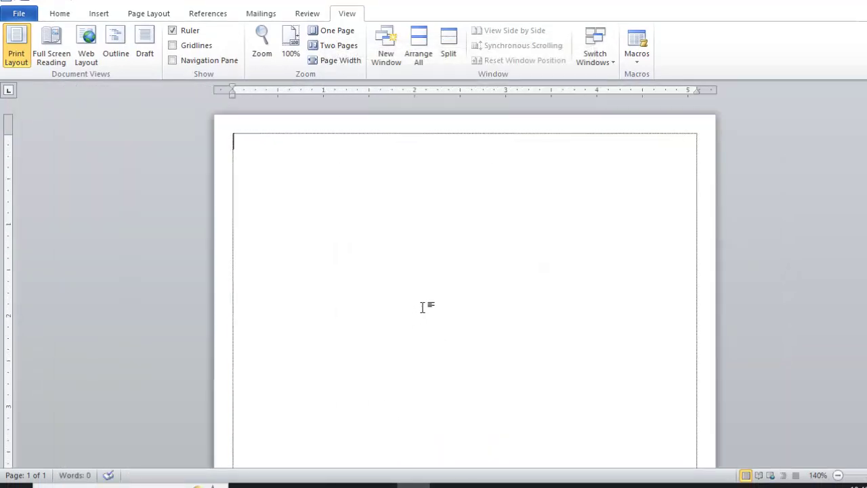
pyautogui.scroll(2, 423, 307)
pyautogui.scroll(1, 425, 306)
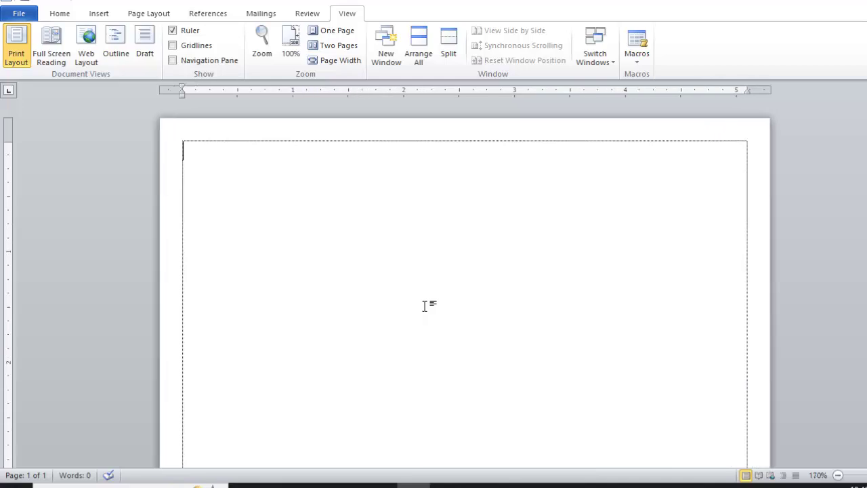
pyautogui.scroll(1, 425, 306)
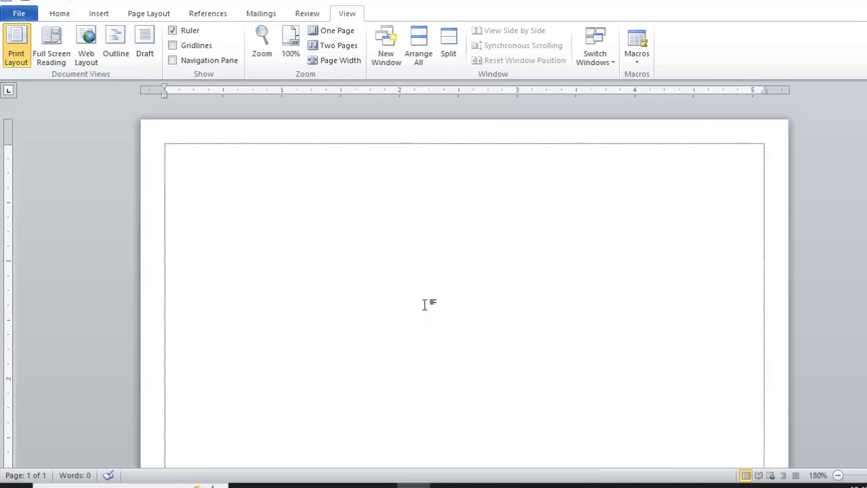
pyautogui.scroll(2, 425, 306)
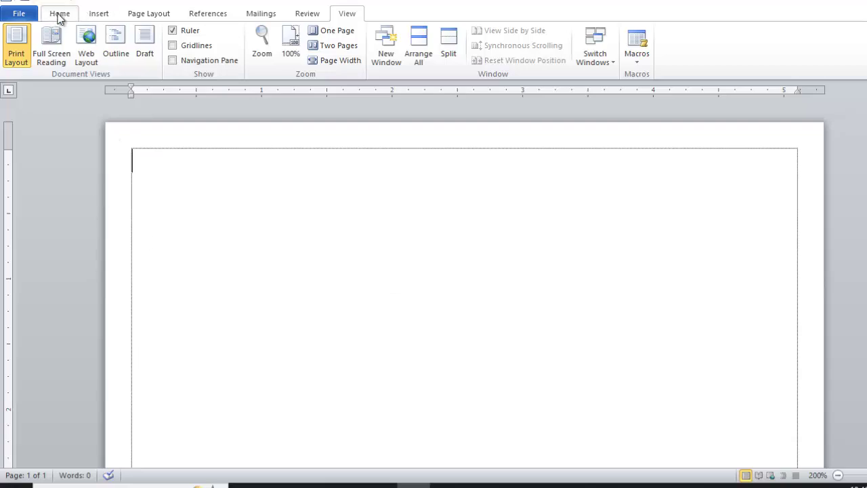
# Draw a blue rectangle from the page's top-left corner and remove its outline
pyautogui.click(100, 15)
pyautogui.click(202, 42)
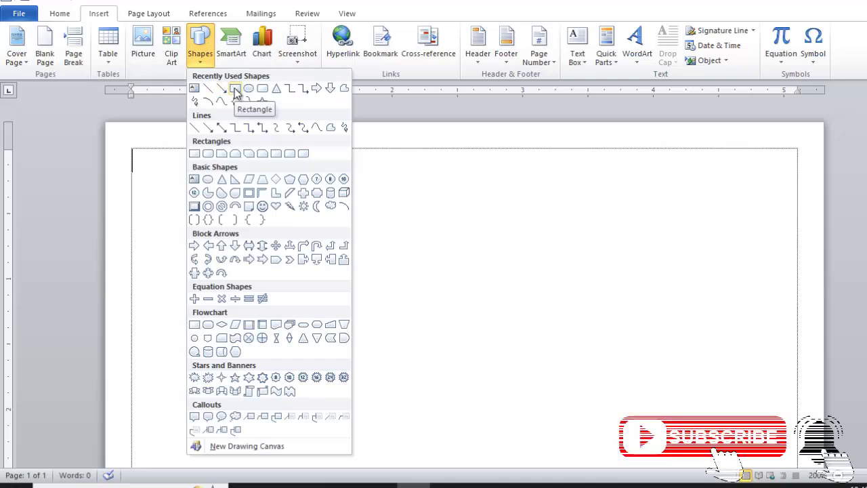
pyautogui.click(235, 89)
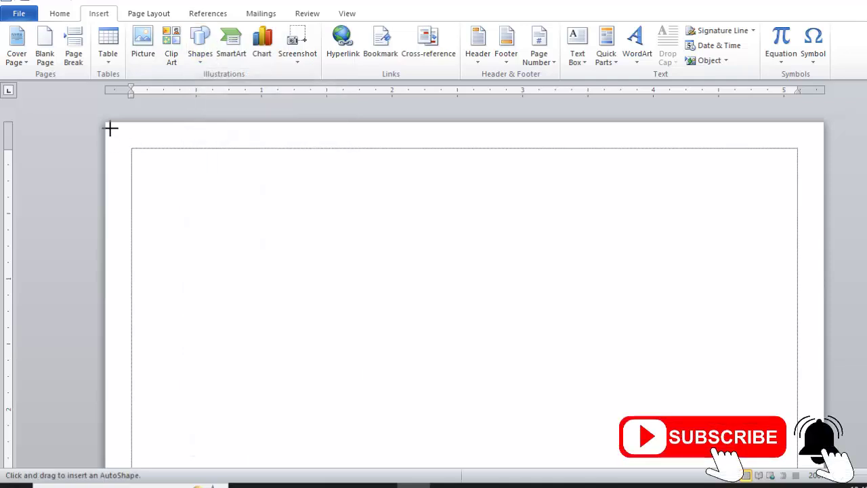
pyautogui.moveTo(110, 127)
pyautogui.mouseDown()
pyautogui.moveTo(233, 194)
pyautogui.moveTo(295, 250)
pyautogui.moveTo(304, 246)
pyautogui.moveTo(296, 244)
pyautogui.mouseUp()
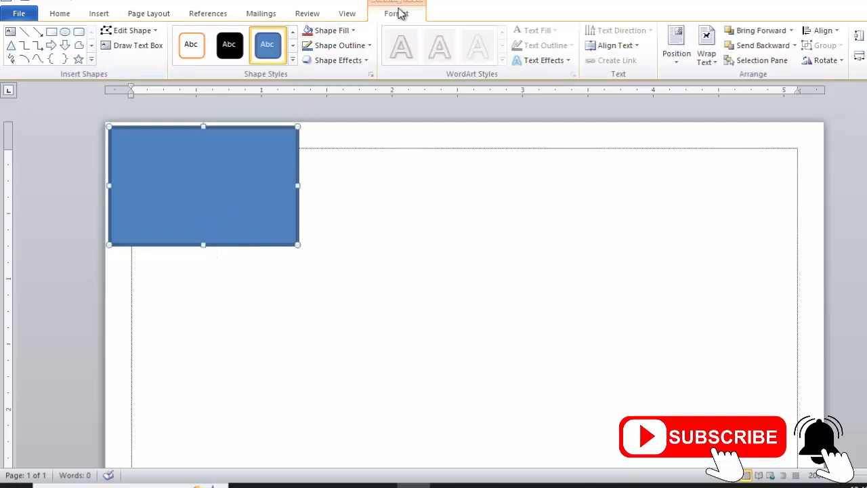
pyautogui.click(371, 48)
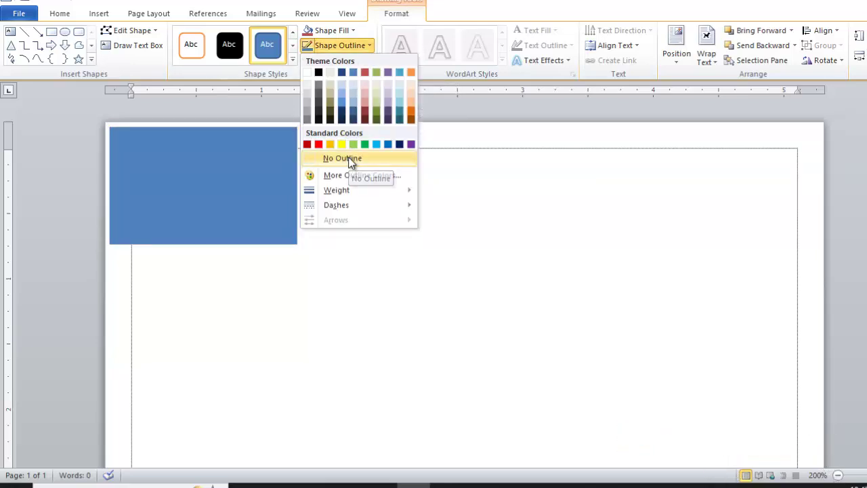
pyautogui.click(348, 158)
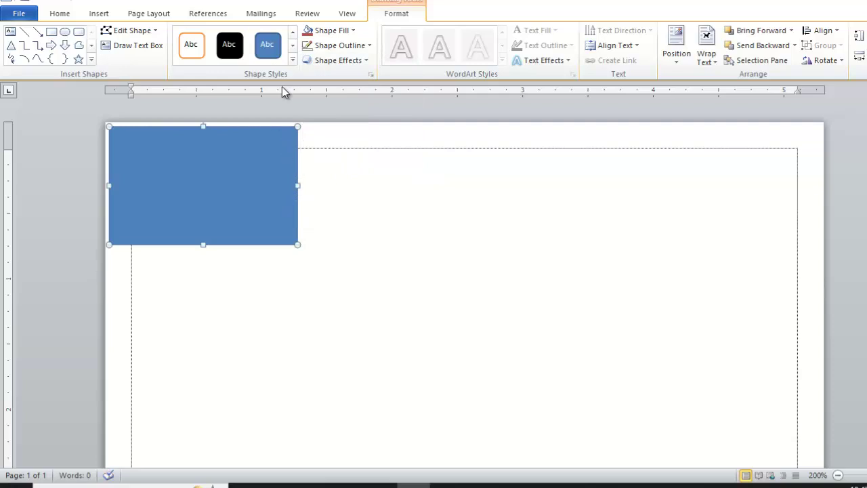
# Edit the rectangle's points, pulling the bottom-right corner left and curving the right edge
pyautogui.click(127, 30)
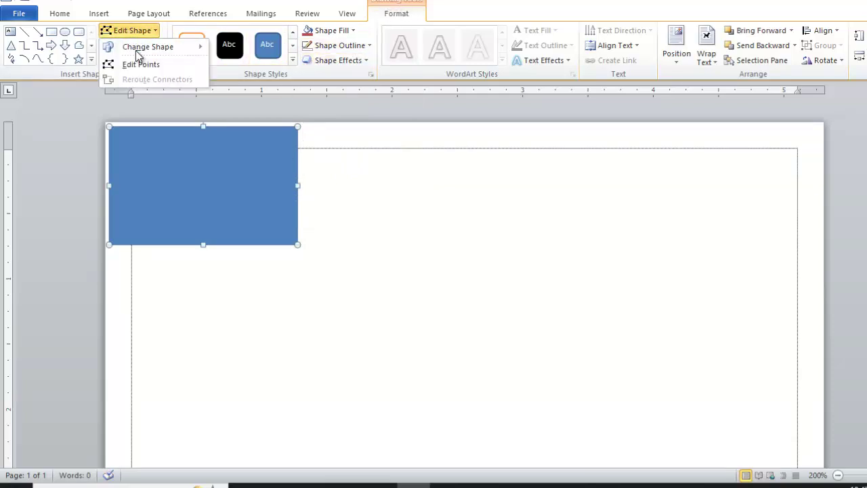
pyautogui.click(153, 65)
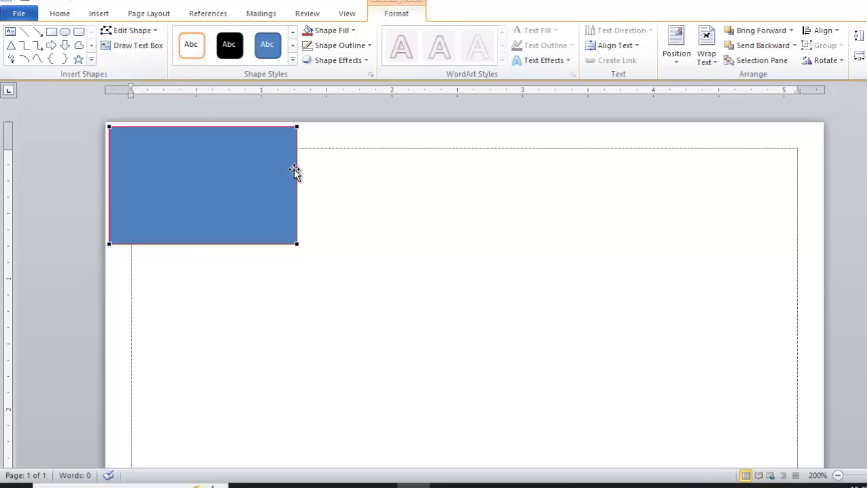
pyautogui.click(297, 244)
pyautogui.moveTo(294, 245); pyautogui.dragTo(223, 244)
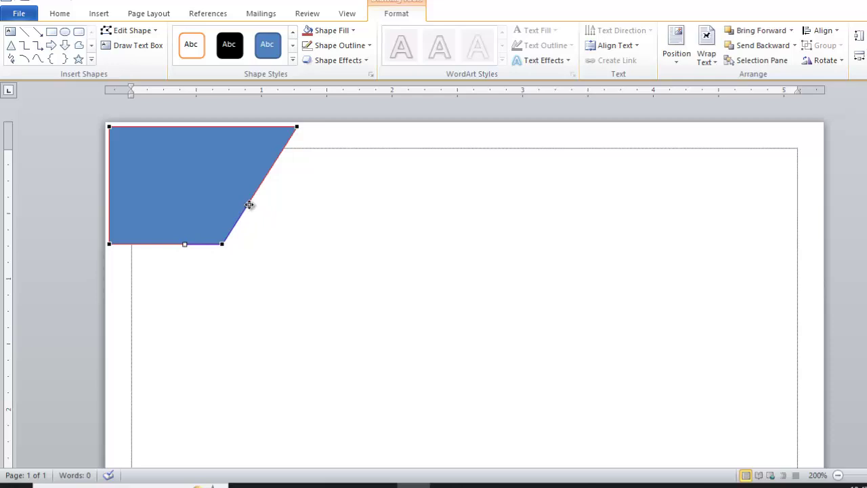
pyautogui.moveTo(249, 205); pyautogui.dragTo(274, 223)
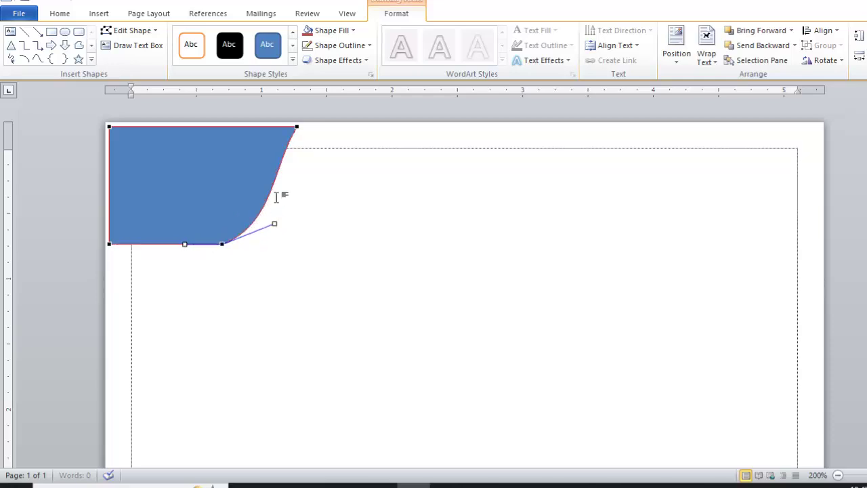
pyautogui.click(295, 126)
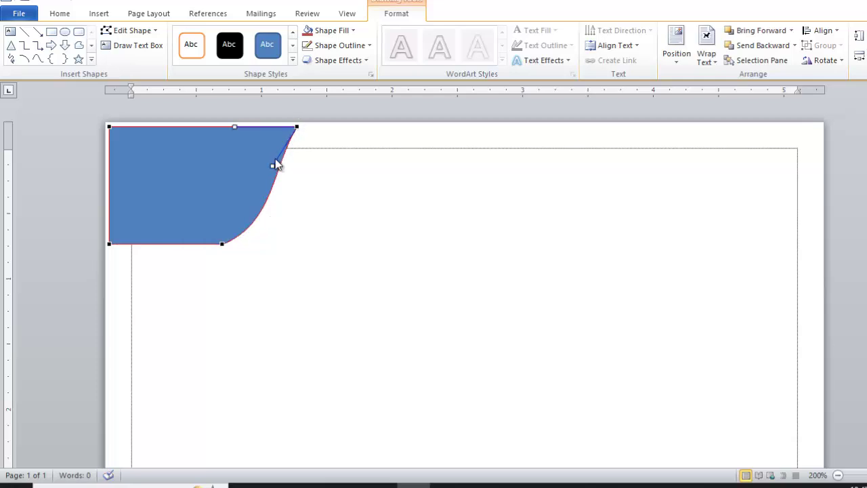
pyautogui.moveTo(271, 166); pyautogui.dragTo(288, 168)
pyautogui.moveTo(287, 169); pyautogui.dragTo(289, 169)
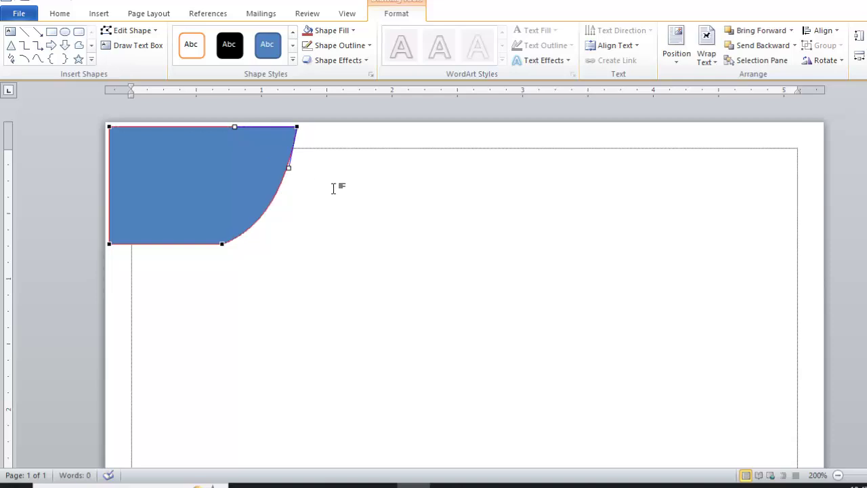
pyautogui.click(331, 211)
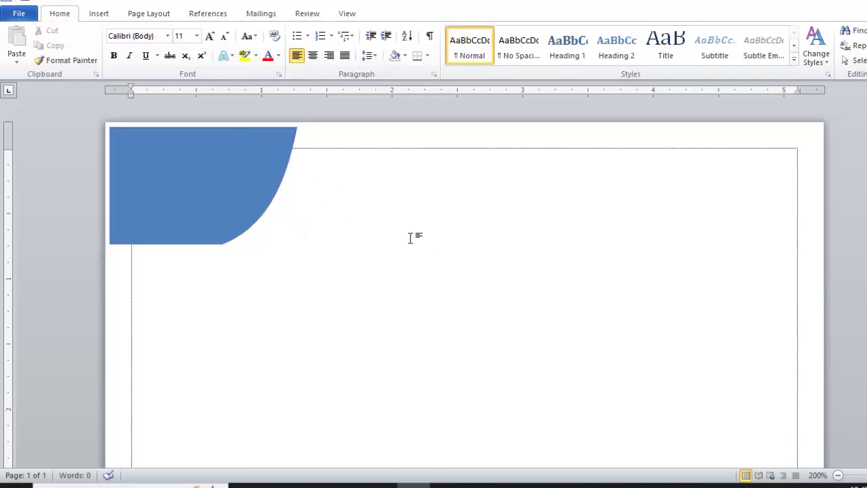
# Add 'Cash' and 'Memo' on two lines inside the blue shape and select the text
pyautogui.scroll(-12, 383, 224)
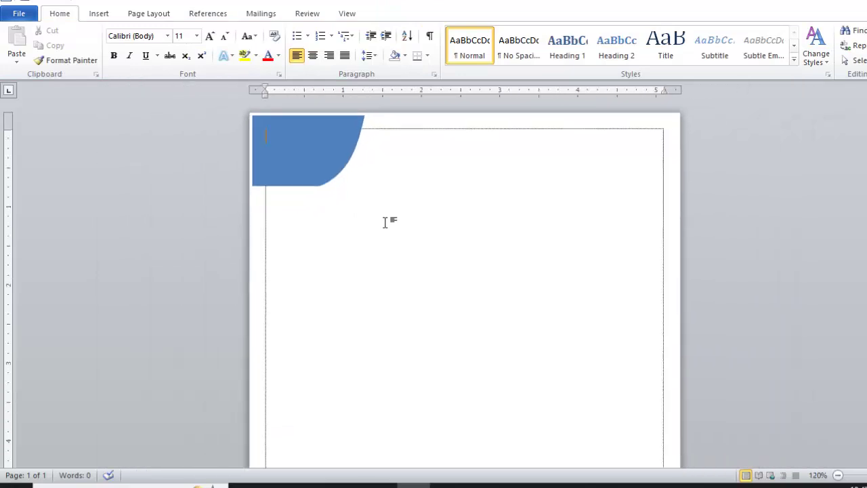
pyautogui.scroll(6, 384, 220)
pyautogui.scroll(5, 385, 219)
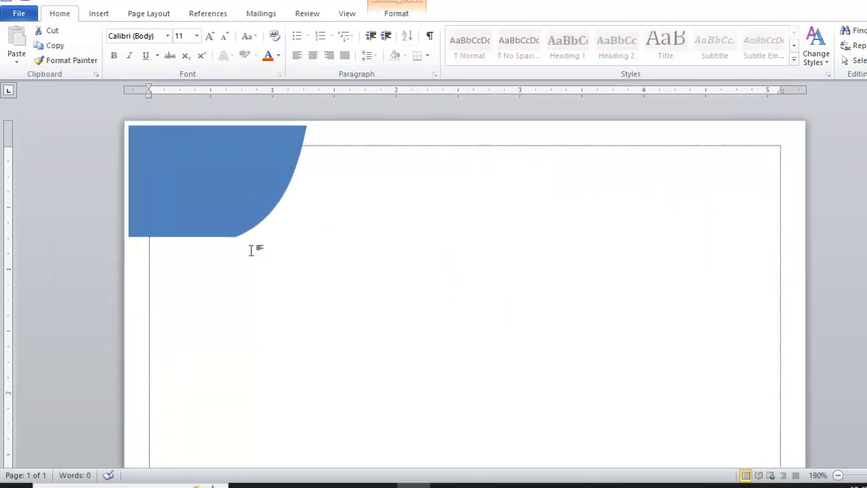
pyautogui.click(233, 214)
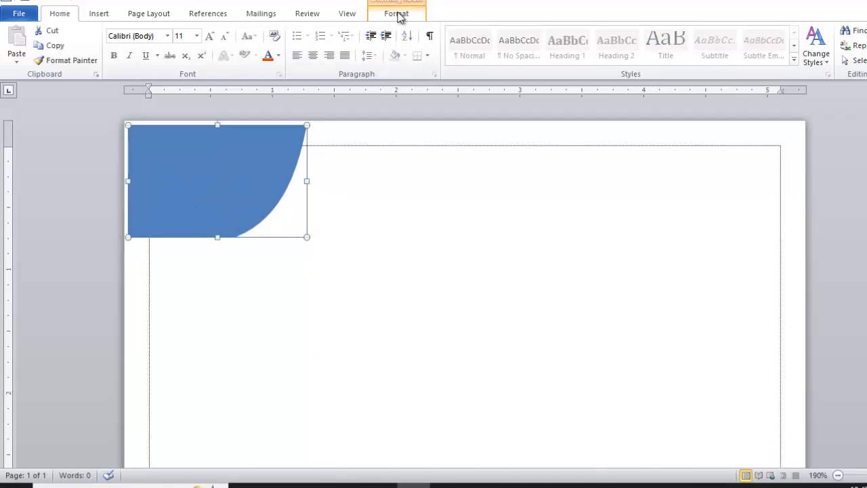
pyautogui.rightClick(269, 183)
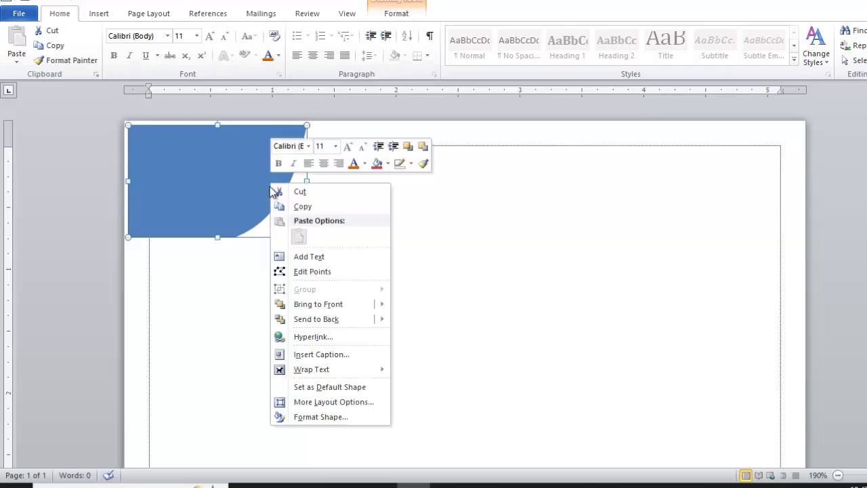
pyautogui.click(321, 258)
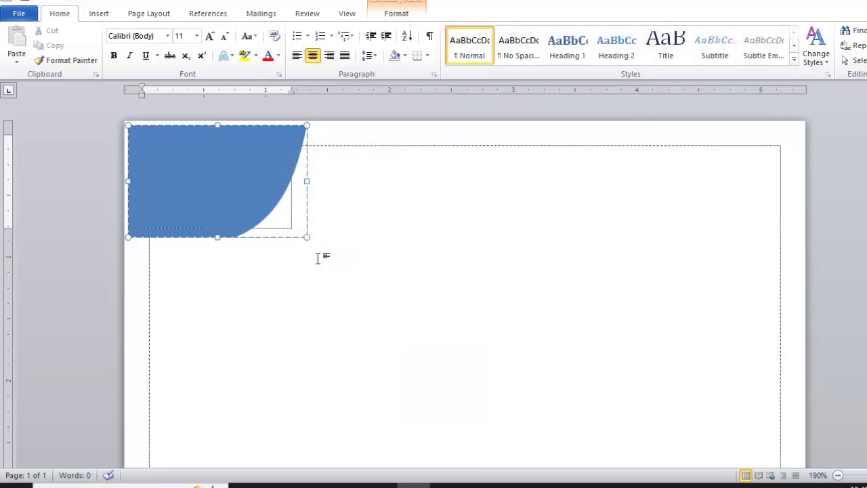
pyautogui.write('Clas')
pyautogui.write('ash')
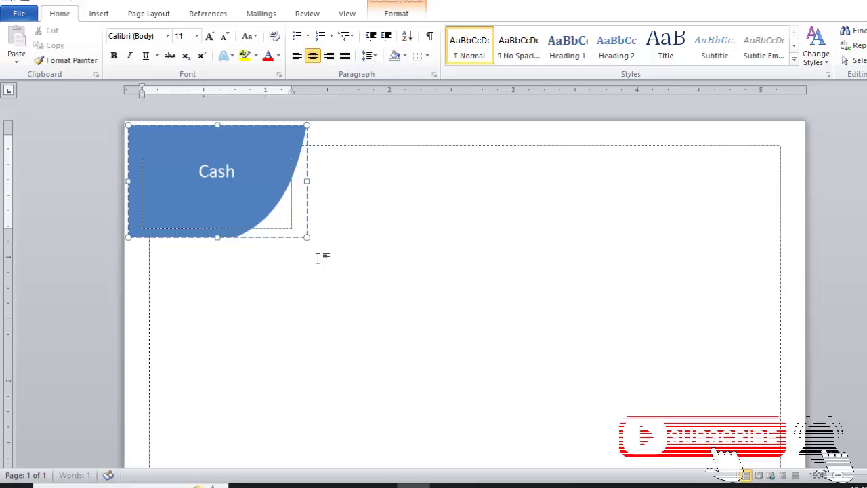
pyautogui.press('Return')
pyautogui.write('Memo')
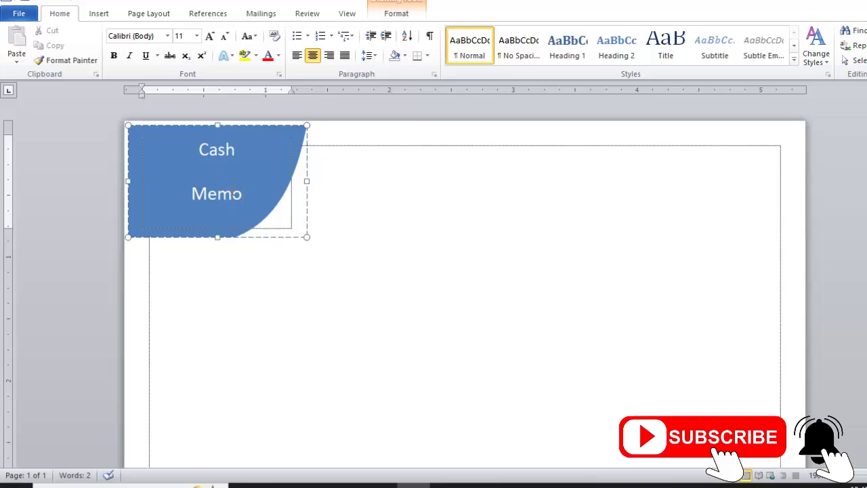
pyautogui.hotkey('ctrl', 'a')
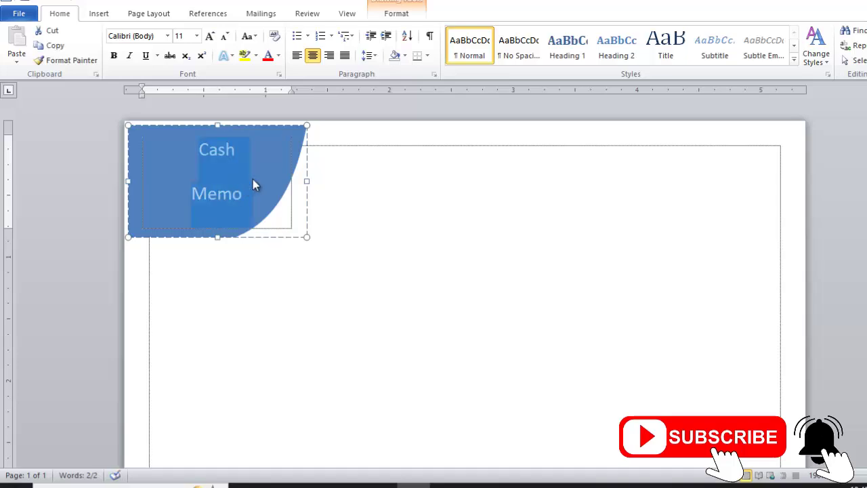
# Give the Cash Memo text single line spacing with no space after paragraphs
pyautogui.click(372, 58)
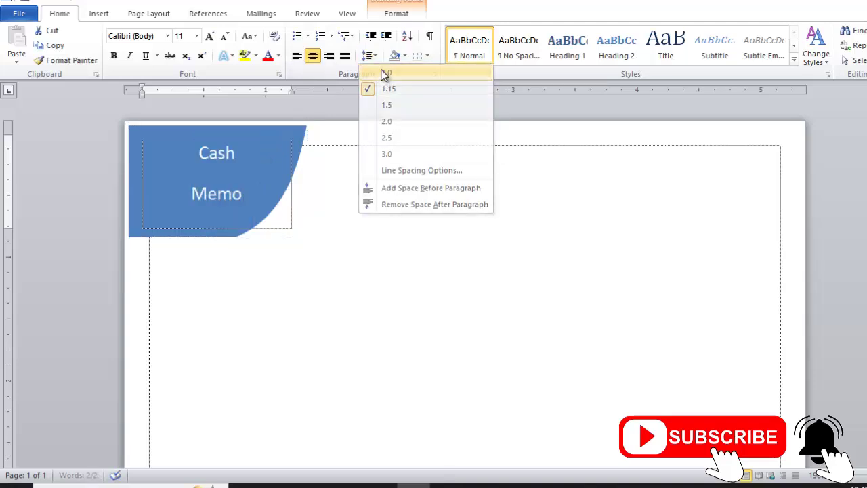
pyautogui.click(384, 75)
pyautogui.click(371, 58)
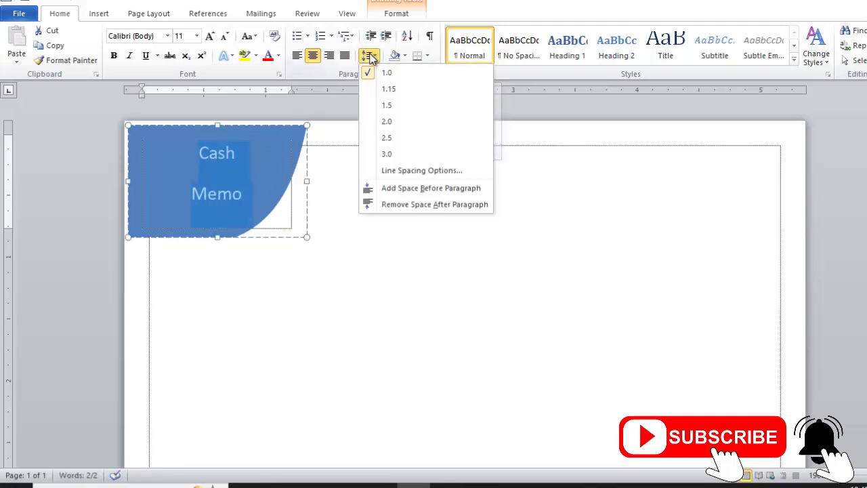
pyautogui.click(400, 206)
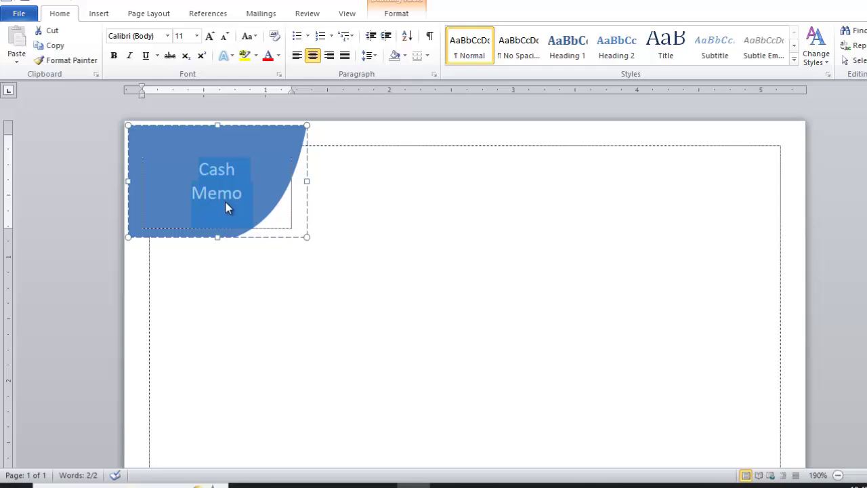
# Make CASH MEMO bold 14-point capitals and preview the printed page
pyautogui.hotkey('shift', 'F3')
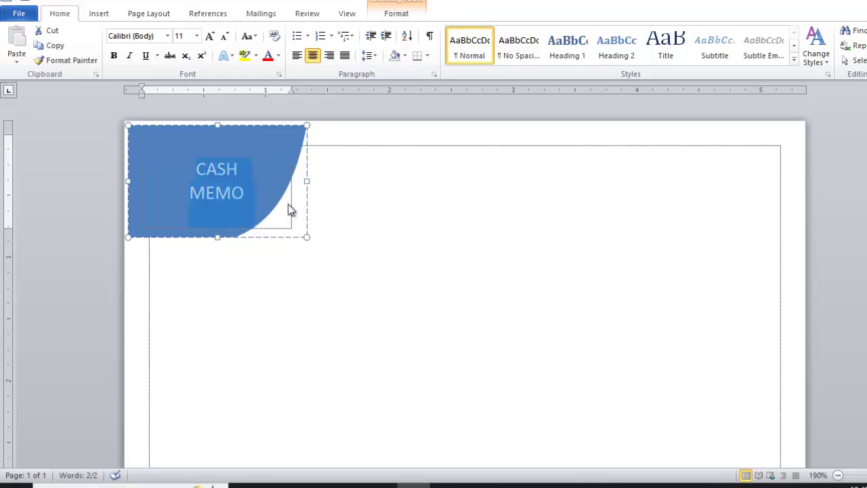
pyautogui.hotkey('ctrl', 'b')
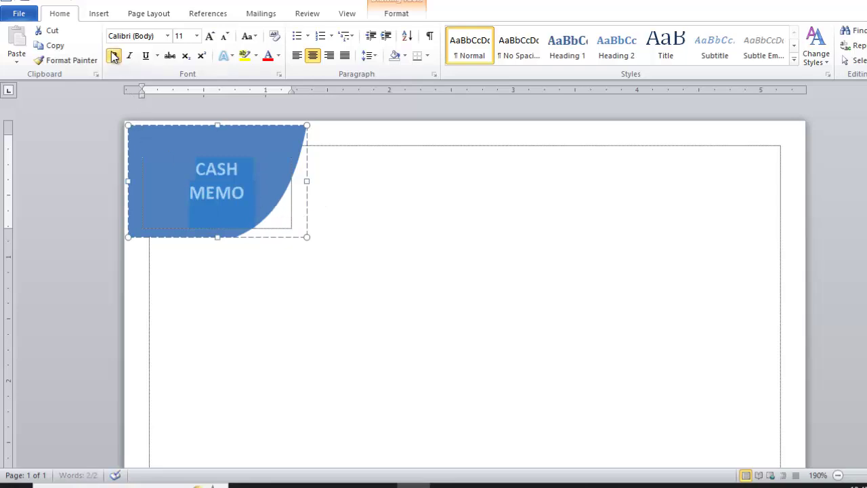
pyautogui.hotkey('ctrl', 'shift', '.')
pyautogui.hotkey('ctrl', 'shift', '.')
pyautogui.click(369, 185)
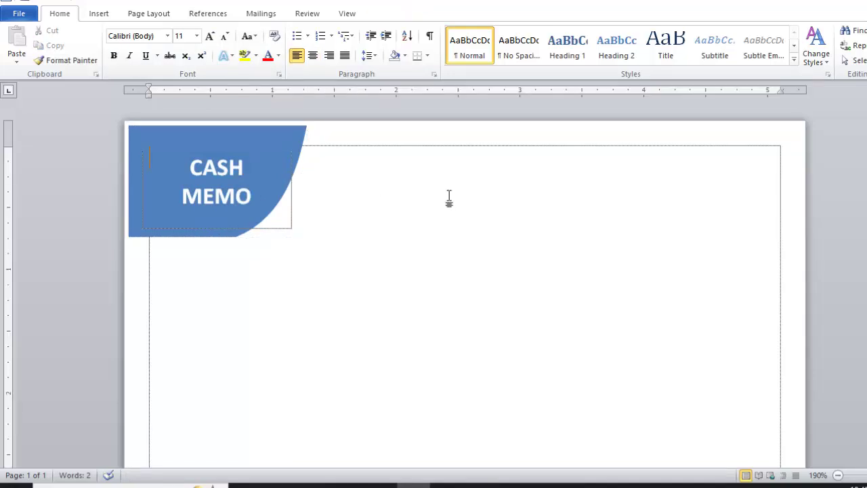
pyautogui.hotkey('ctrl', 'p')
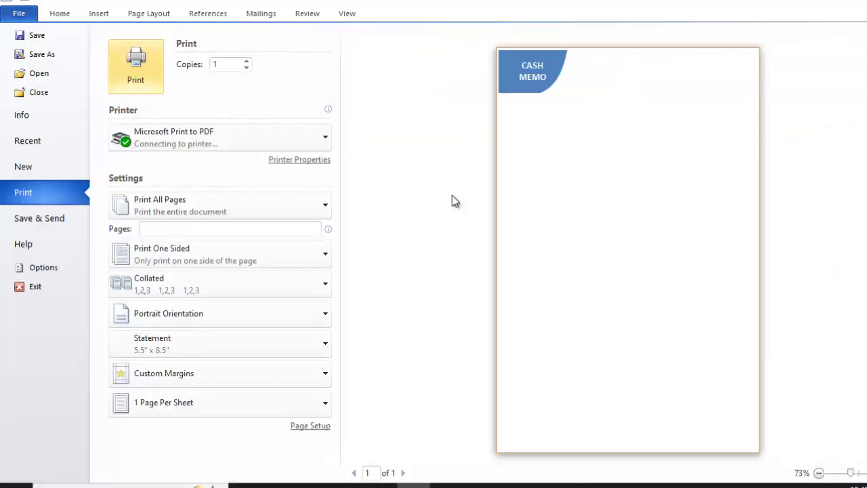
# Back in editing, type the centred heading 'Al-Amin Group' and begin the address line
pyautogui.press('Escape')
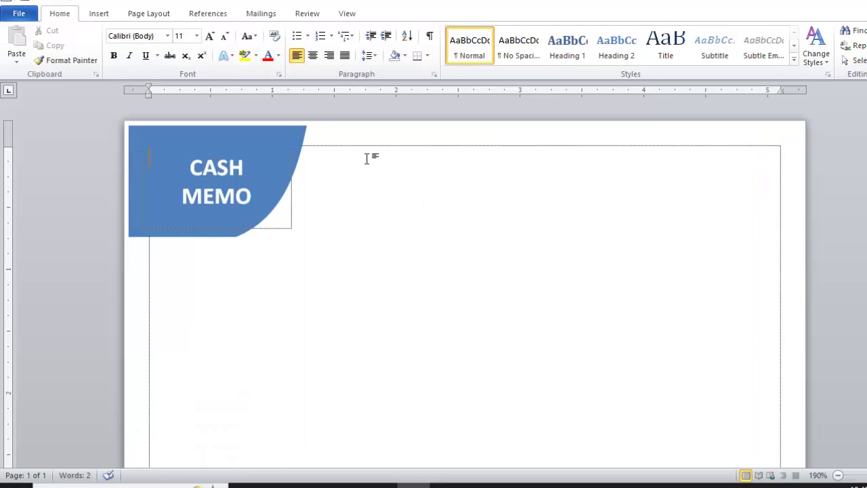
pyautogui.click(373, 158)
pyautogui.hotkey('ctrl', 'e')
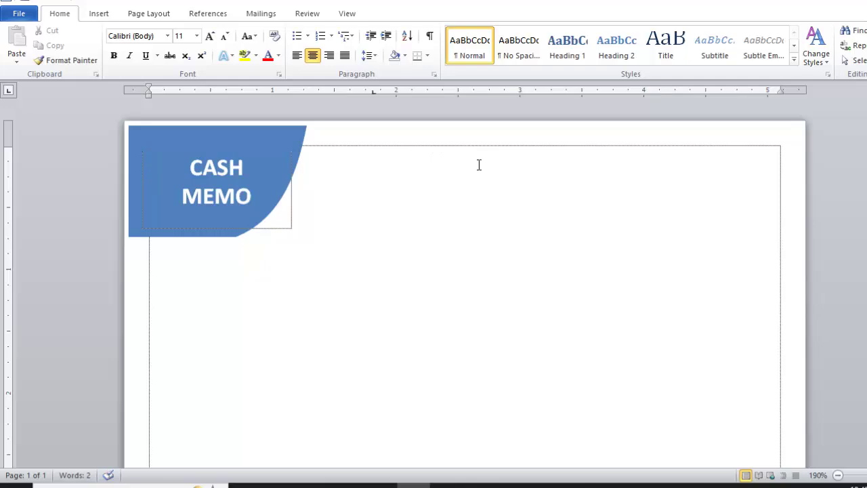
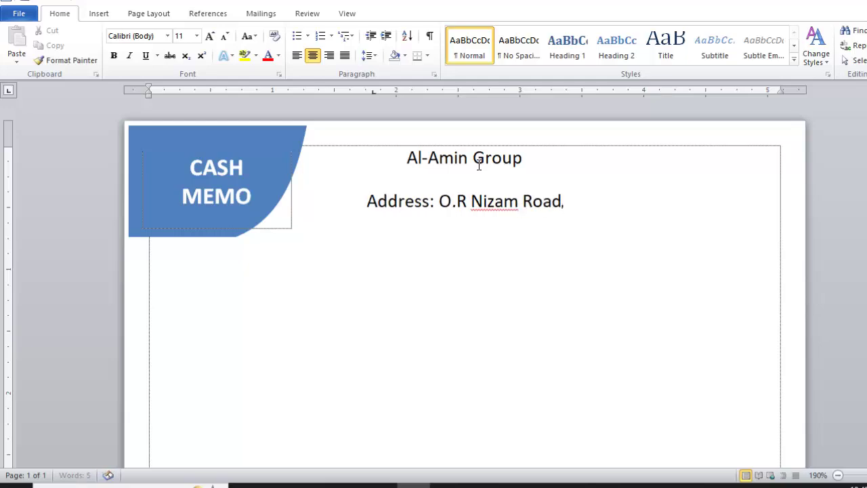
# Finish the address line and add a 'Cell:' line with two phone numbers
pyautogui.press('BackSpace')
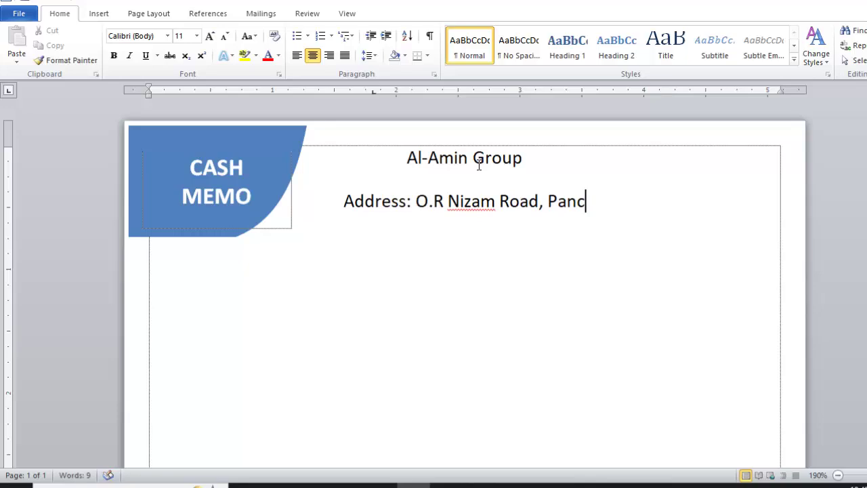
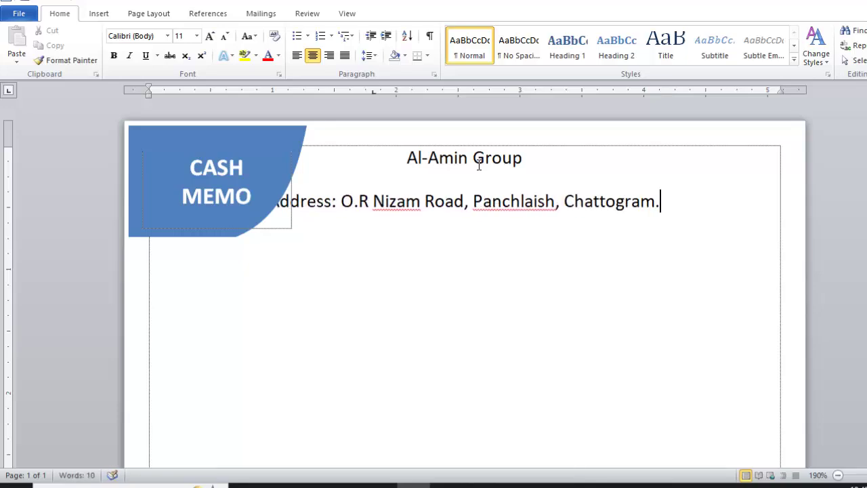
pyautogui.press('Return')
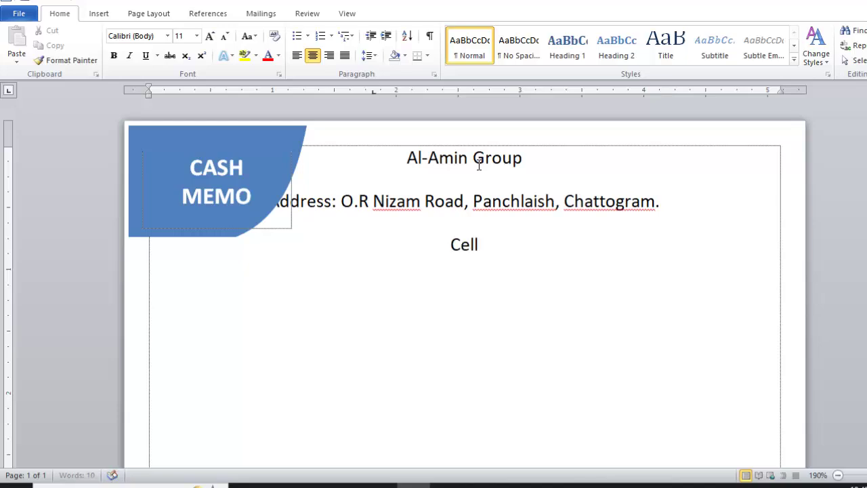
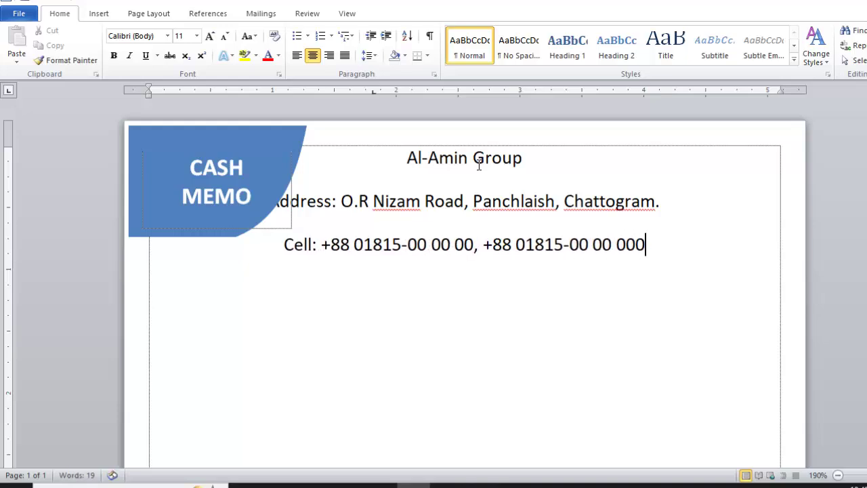
pyautogui.press('BackSpace')
# Add an 'Email:' line with the company e-mail as plain text, then left-align a new line
pyautogui.press('Return')
pyautogui.write('Emai')
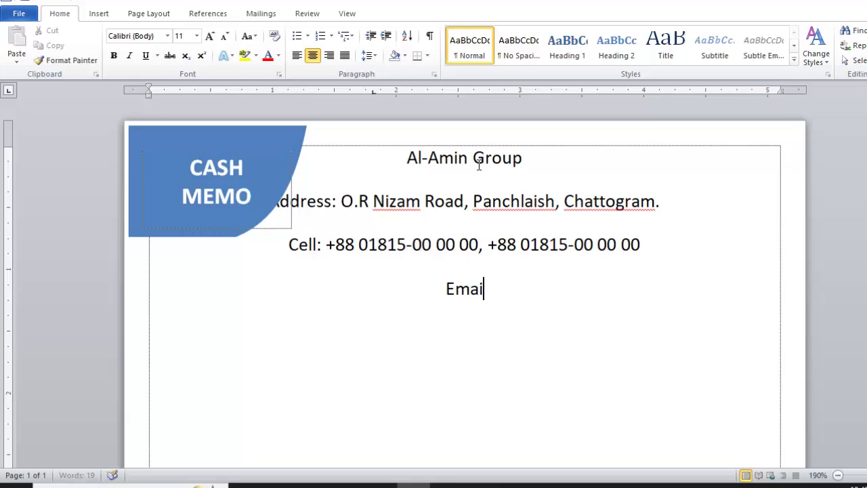
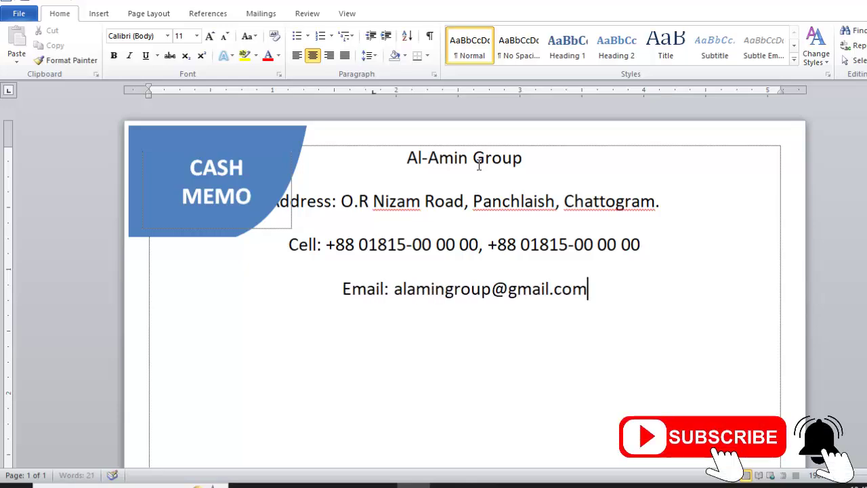
pyautogui.press('Return')
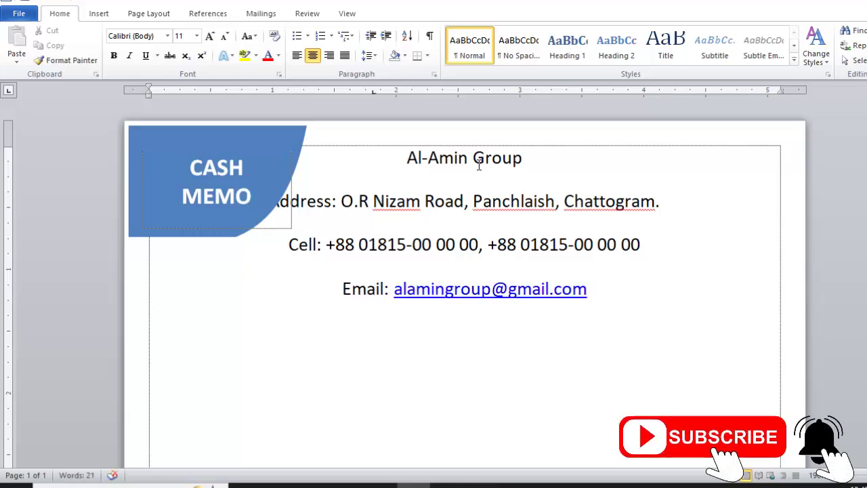
pyautogui.hotkey('ctrl', 'z')
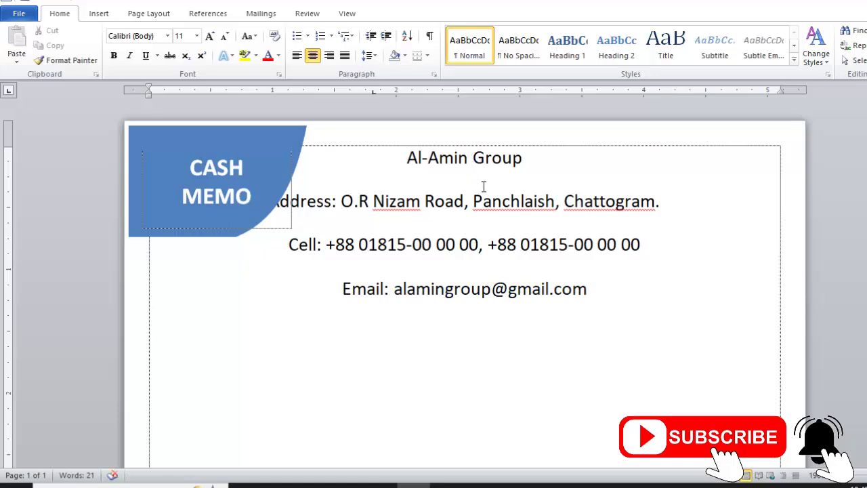
pyautogui.hotkey('ctrl', 'l')
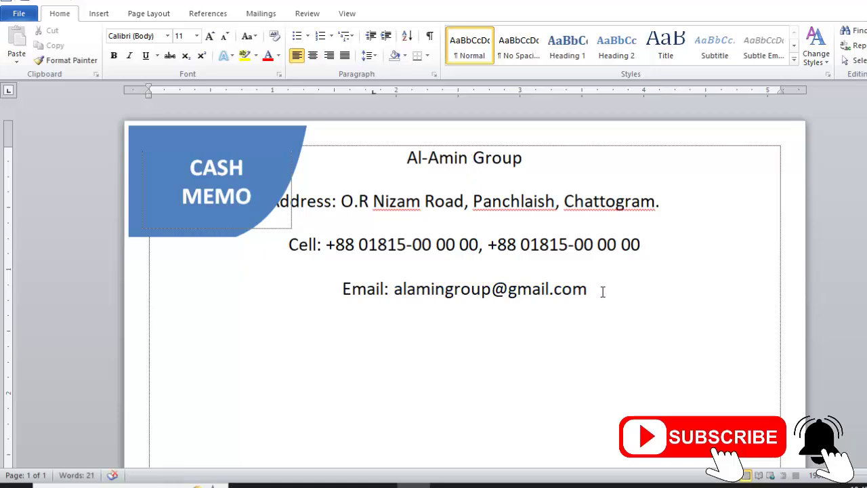
# Give the four header lines single spacing with no space after paragraphs
pyautogui.moveTo(602, 292); pyautogui.dragTo(407, 160)
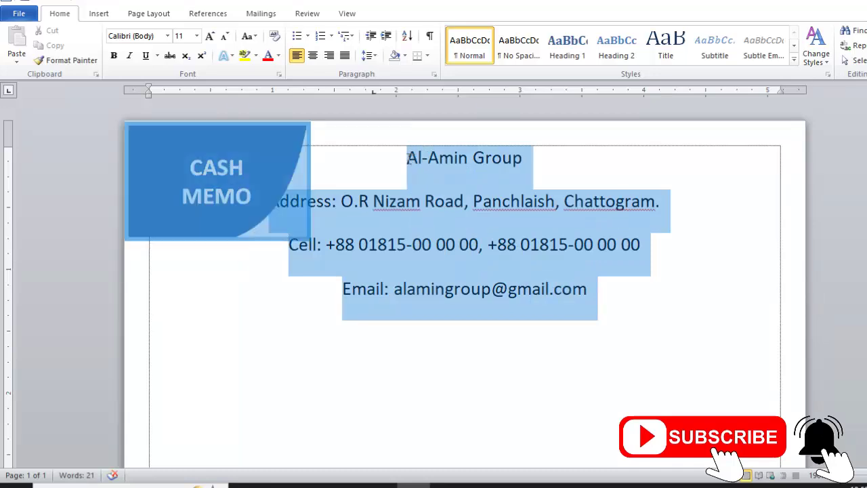
pyautogui.click(371, 60)
pyautogui.click(385, 72)
pyautogui.click(371, 60)
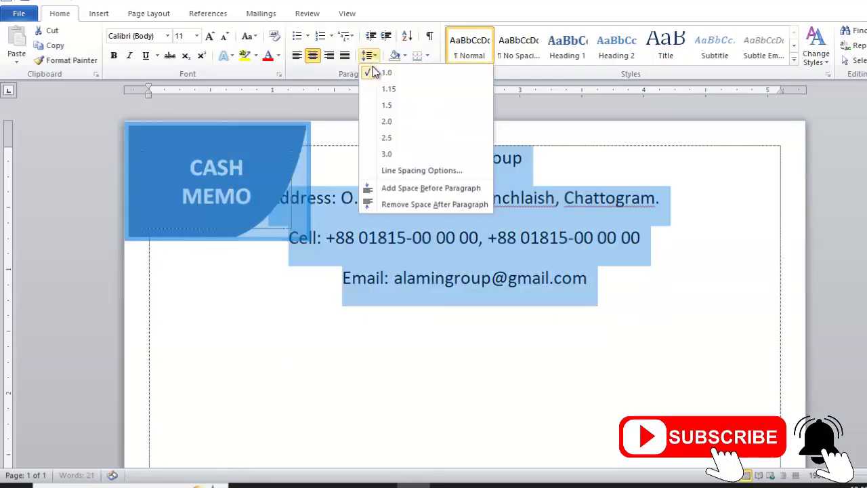
pyautogui.click(426, 205)
pyautogui.click(593, 244)
# Make the title AL-AMIN GROUP bold capitals, sized 20 pt then raised to 23 pt
pyautogui.moveTo(551, 158); pyautogui.dragTo(405, 158)
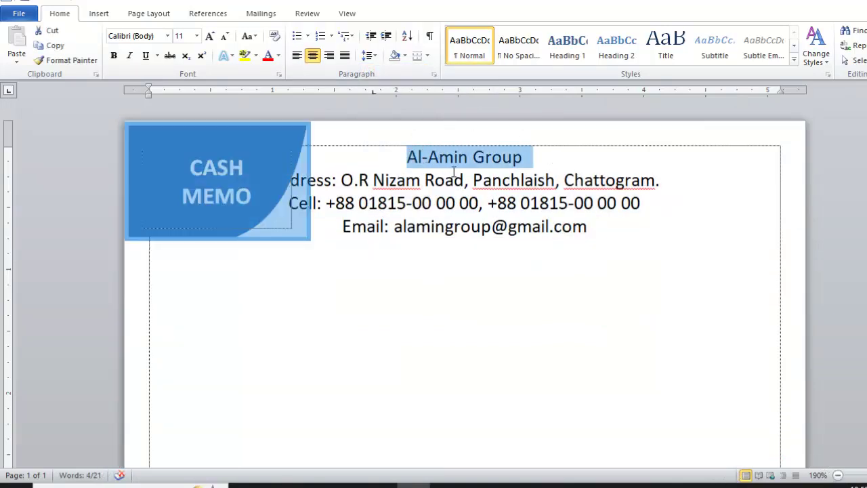
pyautogui.click(210, 36)
pyautogui.click(210, 36)
pyautogui.click(180, 35)
pyautogui.write('20')
pyautogui.press('Return')
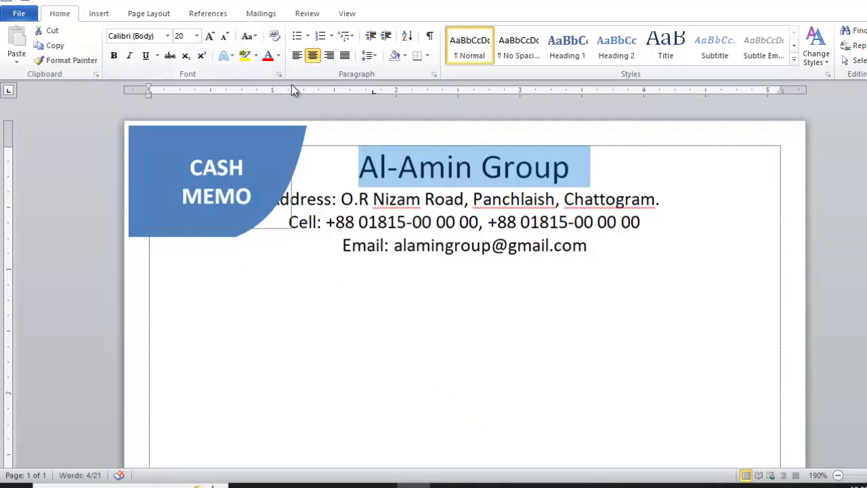
pyautogui.hotkey('ctrl', 'shift', 'a')
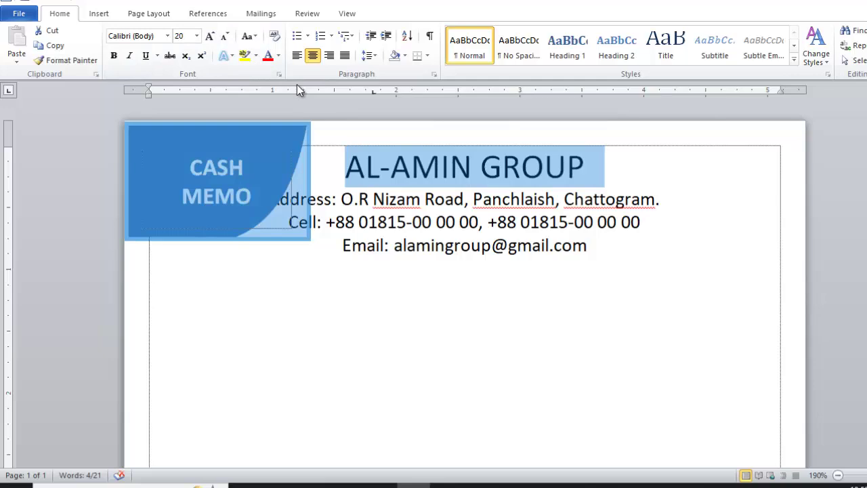
pyautogui.hotkey('ctrl', 'b')
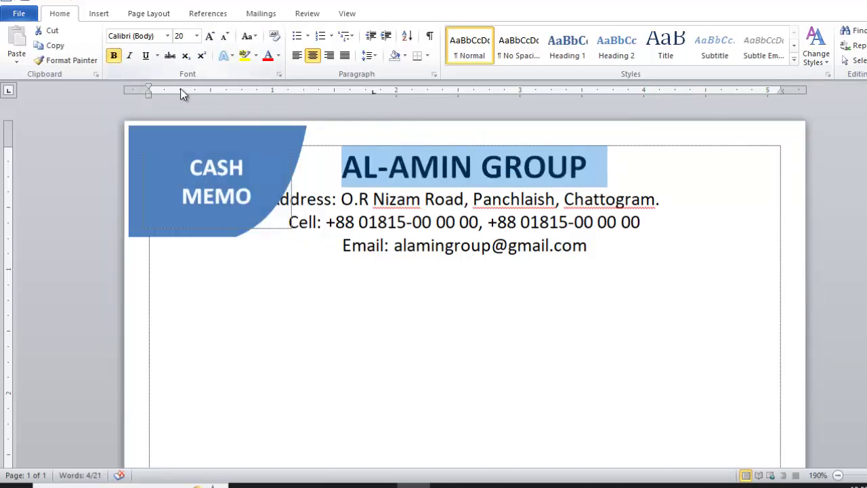
pyautogui.hotkey('ctrl', ']')
pyautogui.hotkey('ctrl', ']')
pyautogui.hotkey('ctrl', ']')
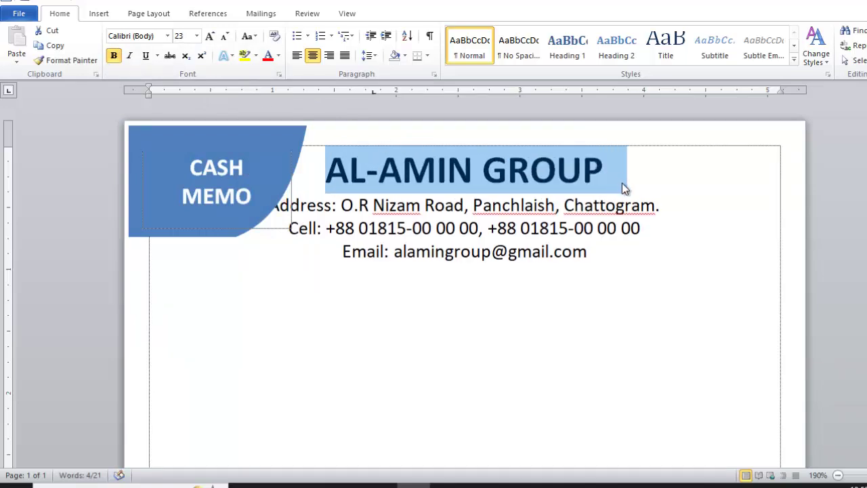
# Shrink the address, cell and e-mail lines to 10 pt
pyautogui.moveTo(272, 205)
pyautogui.mouseDown()
pyautogui.moveTo(588, 248)
pyautogui.moveTo(357, 228)
pyautogui.moveTo(287, 210)
pyautogui.mouseUp()
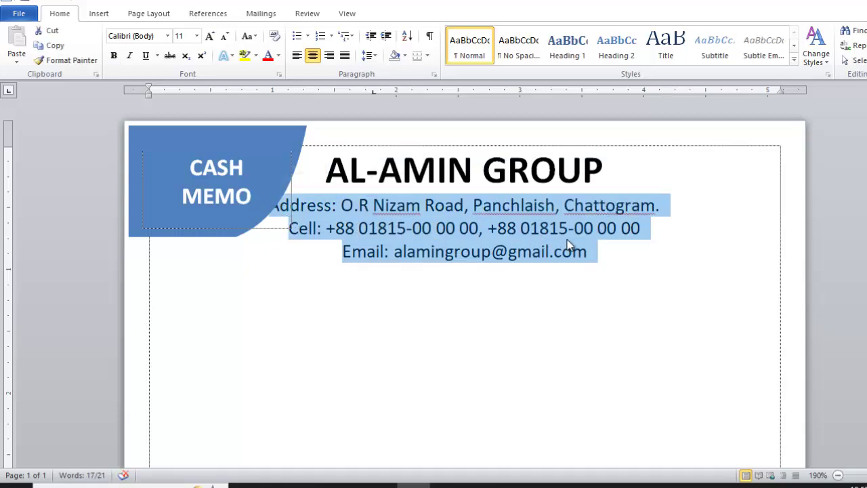
pyautogui.hotkey('ctrl', '[')
pyautogui.click(623, 250)
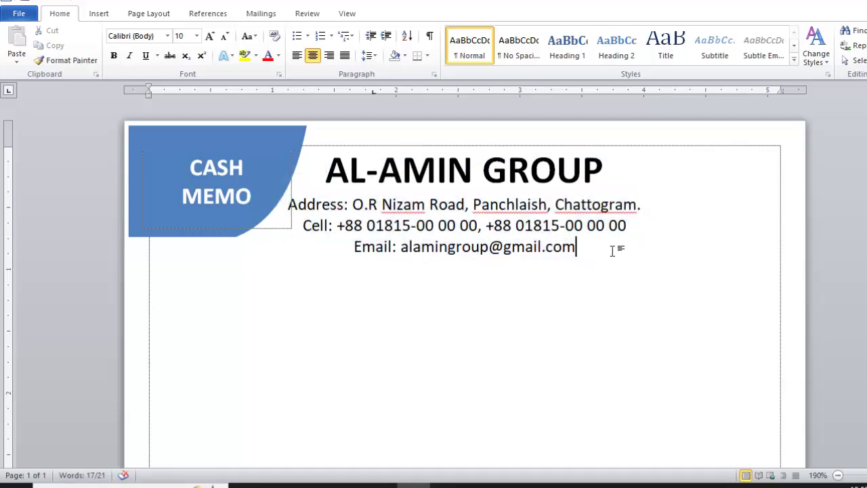
pyautogui.press('Down')
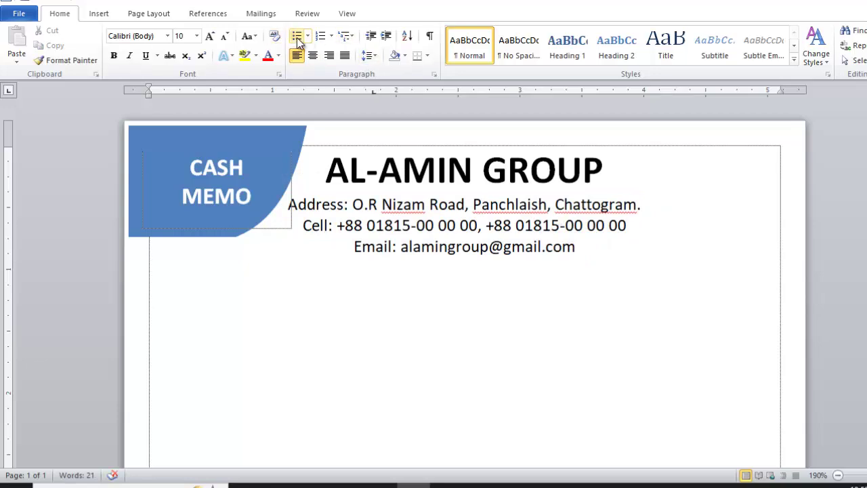
# Insert a one-row, four-column table and drag its borders to shift it to the right
pyautogui.click(98, 15)
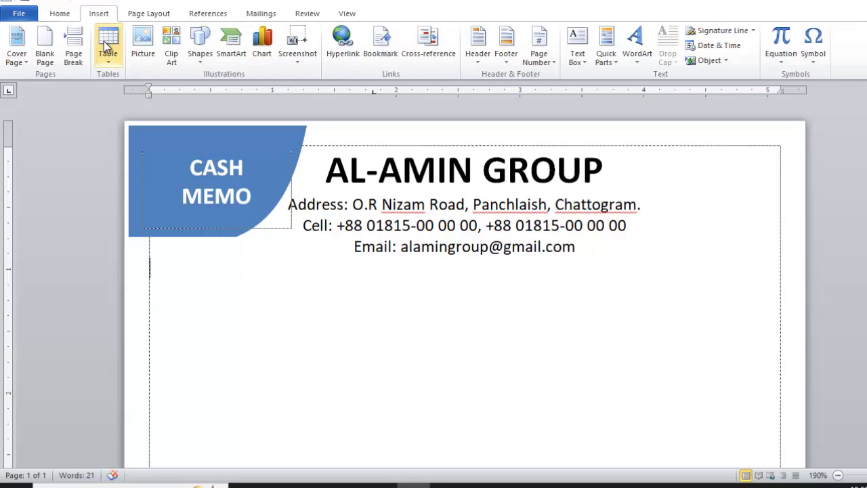
pyautogui.click(108, 44)
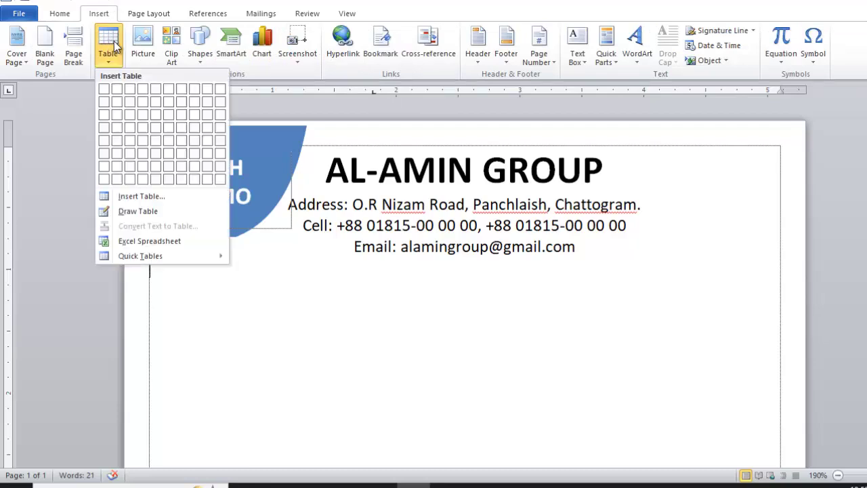
pyautogui.click(142, 90)
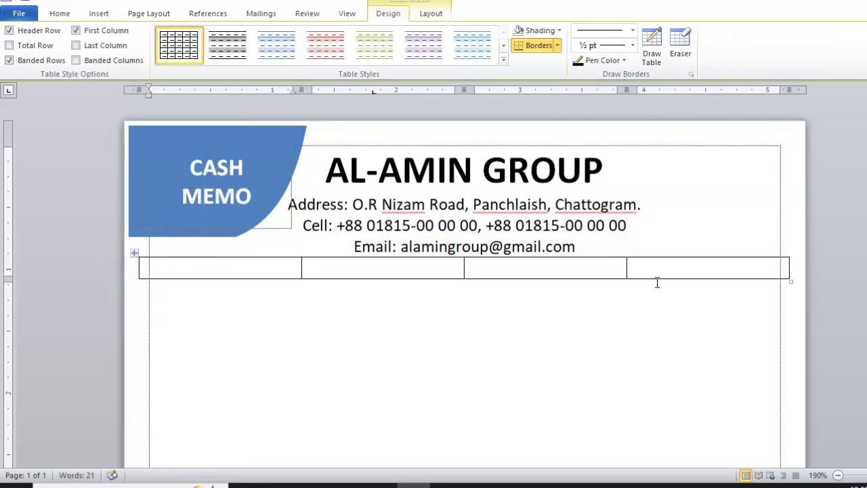
pyautogui.moveTo(627, 271); pyautogui.dragTo(705, 273)
pyautogui.moveTo(465, 273); pyautogui.dragTo(659, 273)
pyautogui.moveTo(301, 273); pyautogui.dragTo(621, 280)
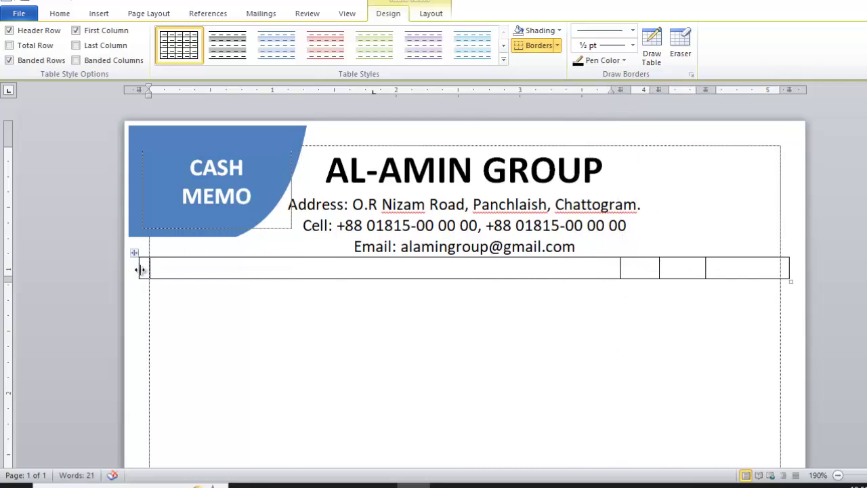
pyautogui.moveTo(140, 270); pyautogui.dragTo(543, 273)
# Type 'Date:' in the first cell, fine-tune the column widths, and right-align the label
pyautogui.write('Date:')
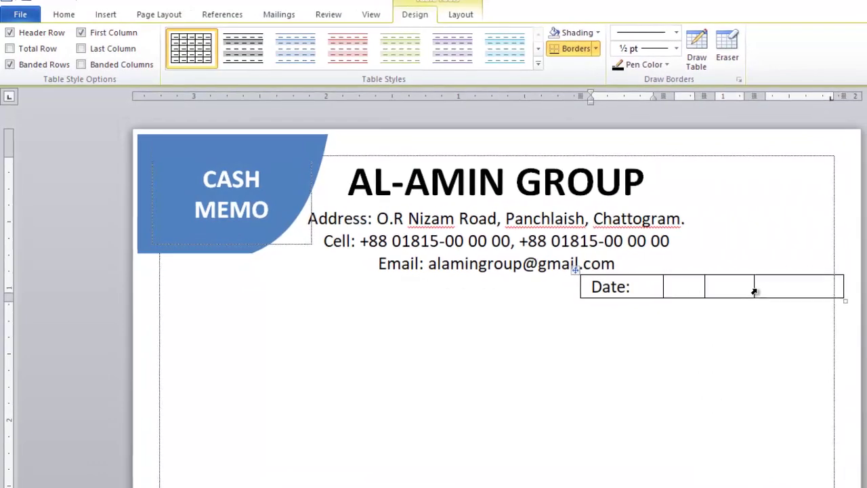
pyautogui.moveTo(751, 288); pyautogui.dragTo(785, 288)
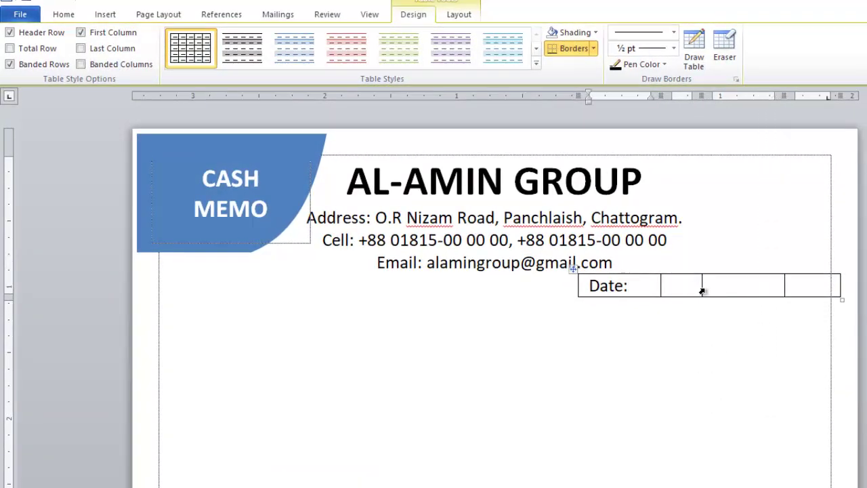
pyautogui.moveTo(661, 285); pyautogui.dragTo(719, 284)
pyautogui.moveTo(578, 285); pyautogui.dragTo(653, 286)
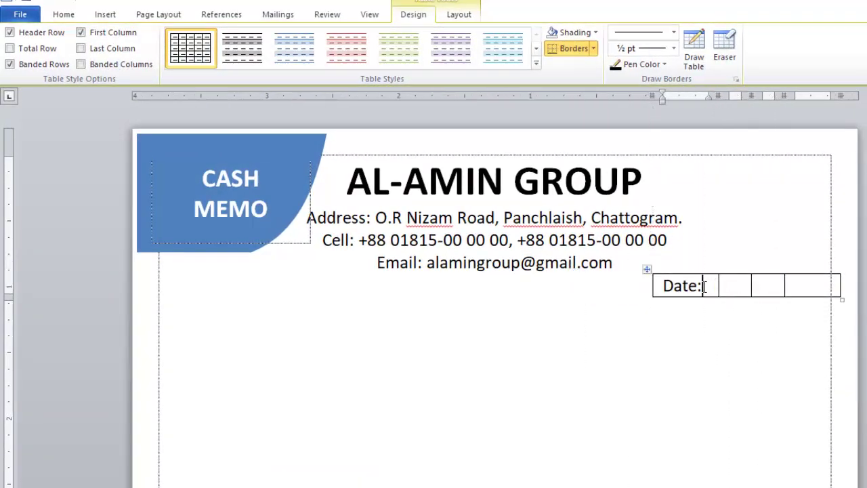
pyautogui.hotkey('ctrl', 'r')
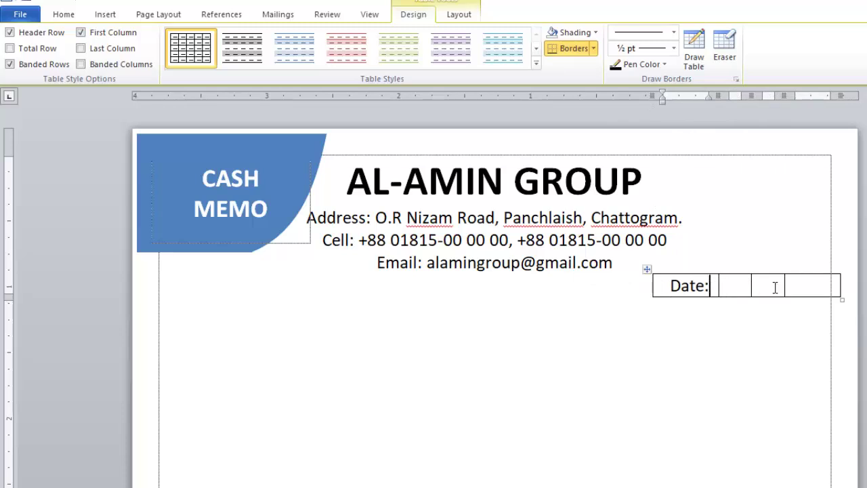
# Remove all borders from the Date: cell and give the three date boxes borders on every side
pyautogui.click(690, 285)
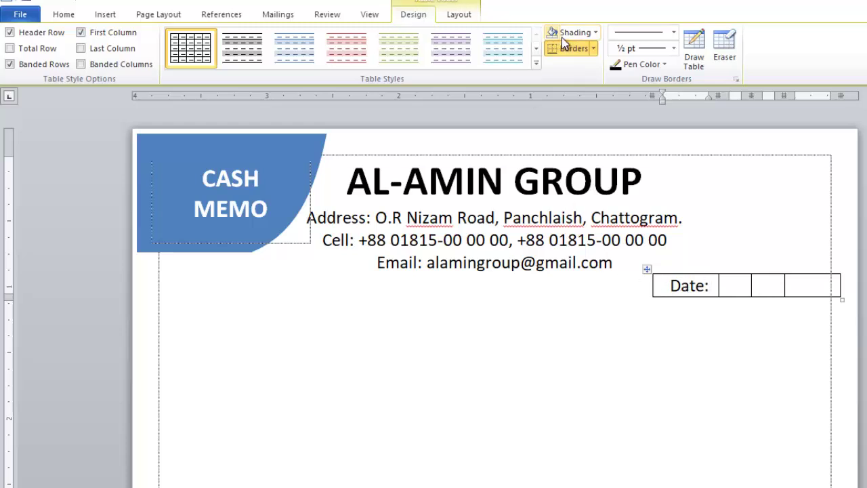
pyautogui.click(594, 49)
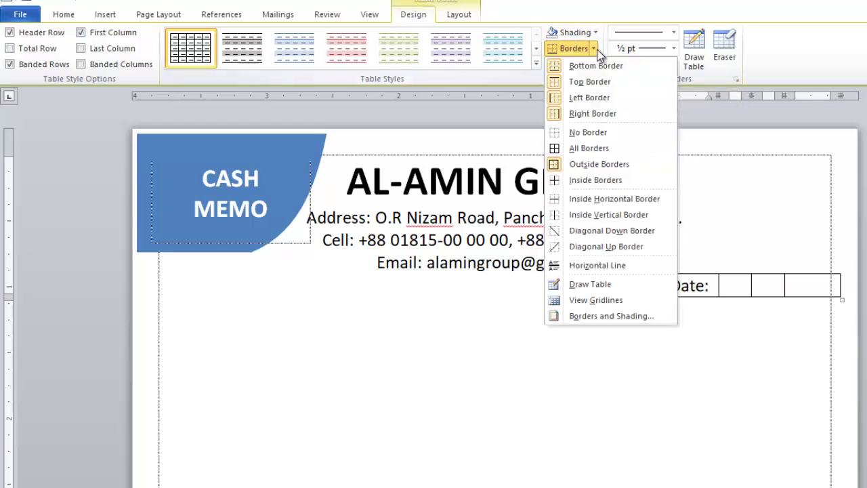
pyautogui.click(591, 132)
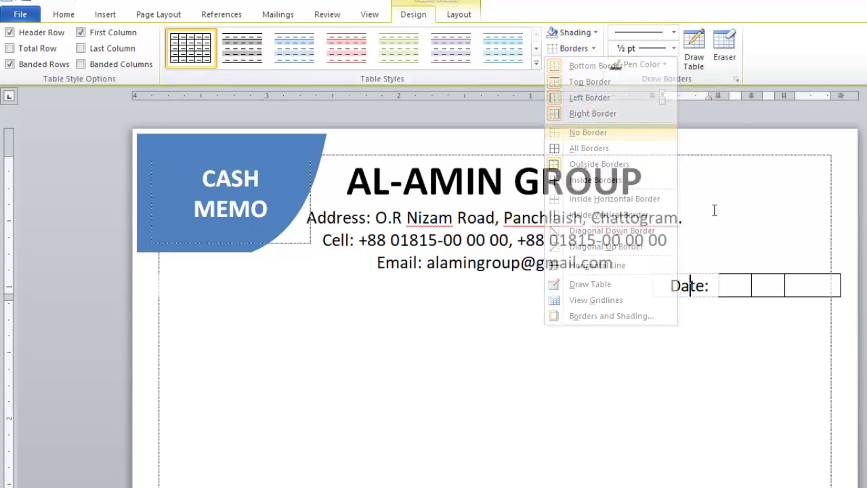
pyautogui.click(737, 286)
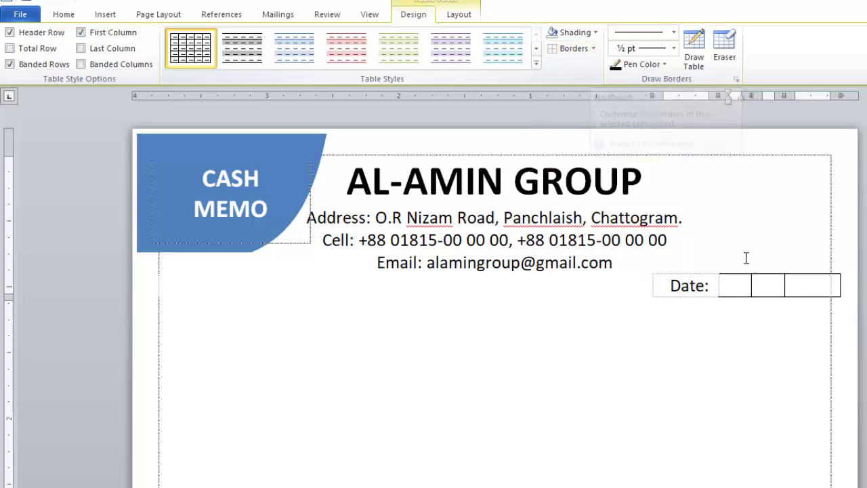
pyautogui.click(595, 48)
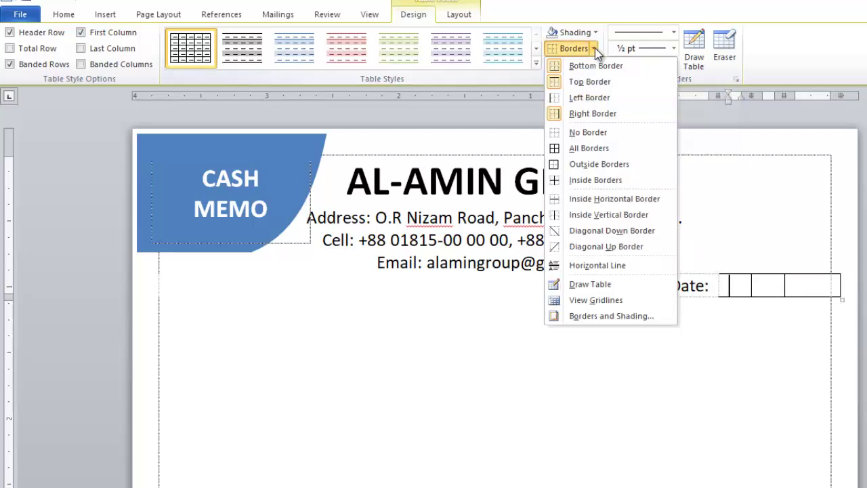
pyautogui.click(592, 150)
# Add a 5 pt spacer line after the e-mail line and start a left-aligned line below the Date boxes
pyautogui.click(761, 331)
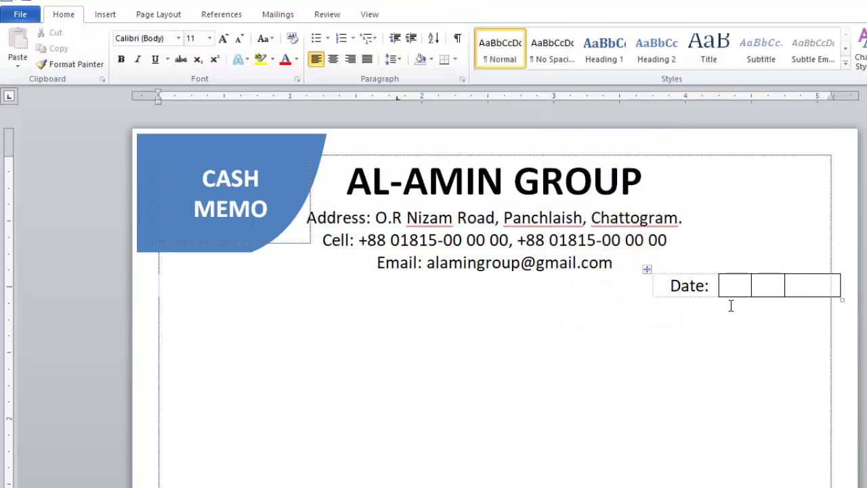
pyautogui.click(662, 263)
pyautogui.press('Return')
pyautogui.hotkey('ctrl', '[')
pyautogui.hotkey('ctrl', '[')
pyautogui.hotkey('ctrl', '[')
pyautogui.hotkey('ctrl', '[')
pyautogui.hotkey('ctrl', '[')
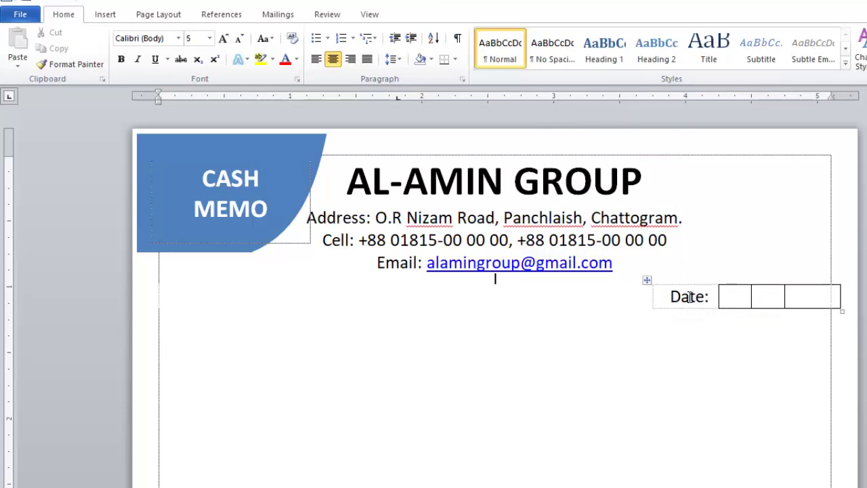
pyautogui.click(647, 340)
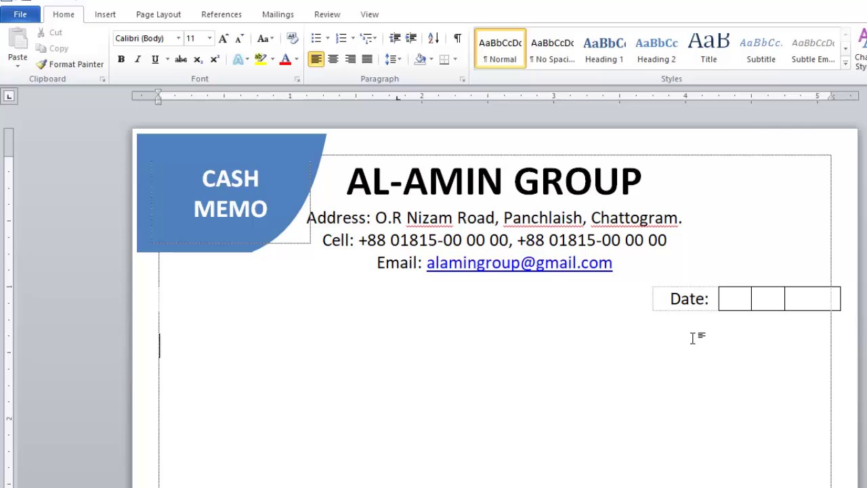
# Type 'Sl. No.-' plus Name:, Address: and Cell: lines with underscore blanks, then select them
pyautogui.write('Sl. No.')
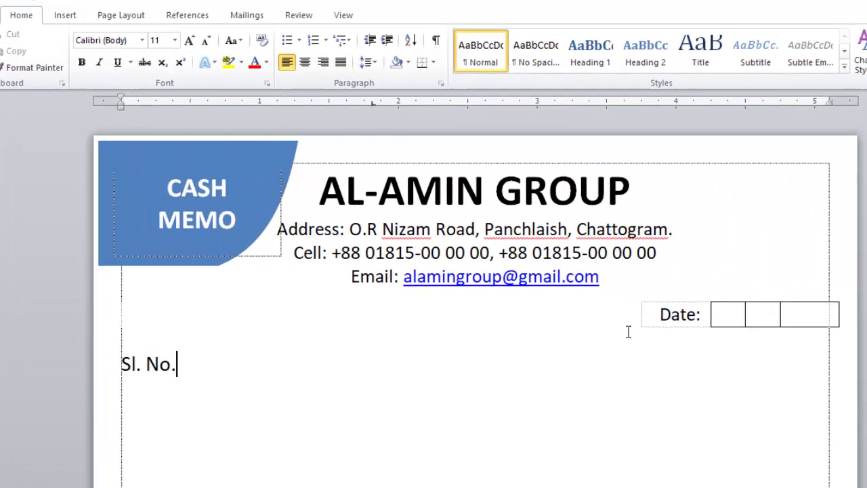
pyautogui.write('-')
pyautogui.press('Return')
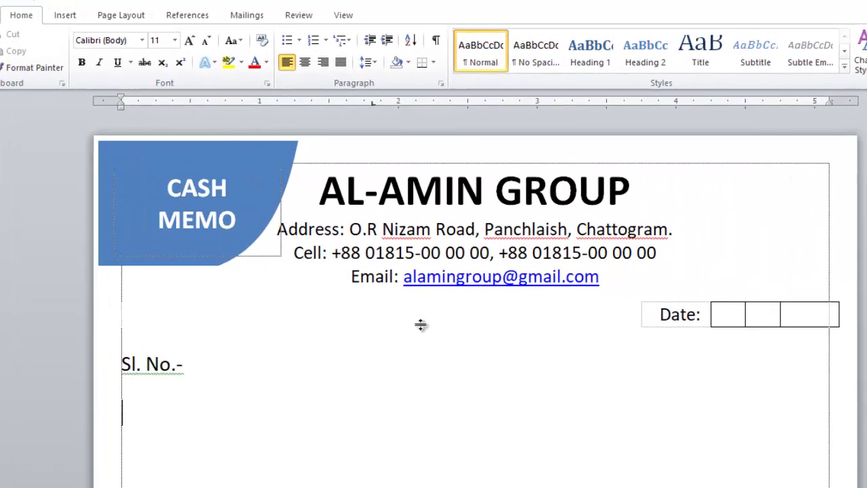
pyautogui.write('Name')
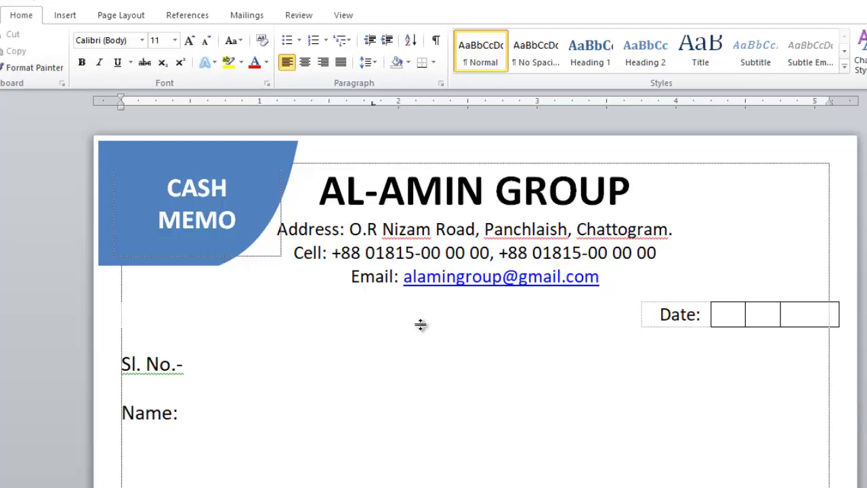
pyautogui.write(': _____________________________________________________________ ')
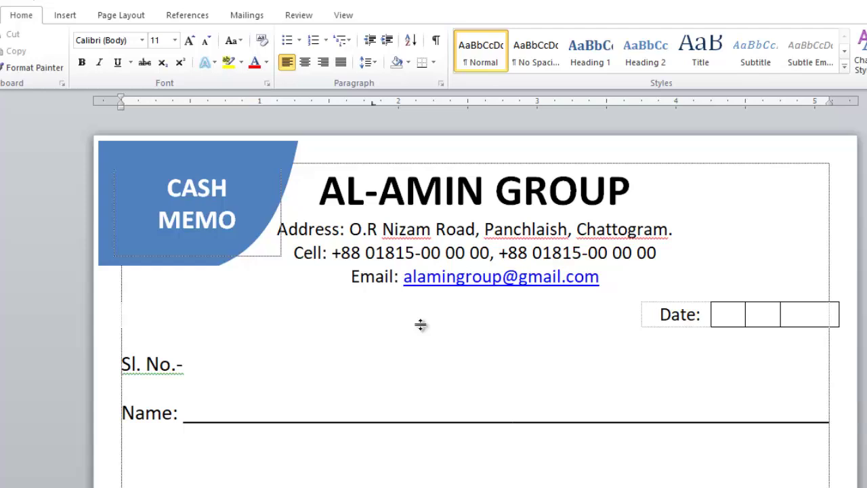
pyautogui.write('Address: ____________________________')
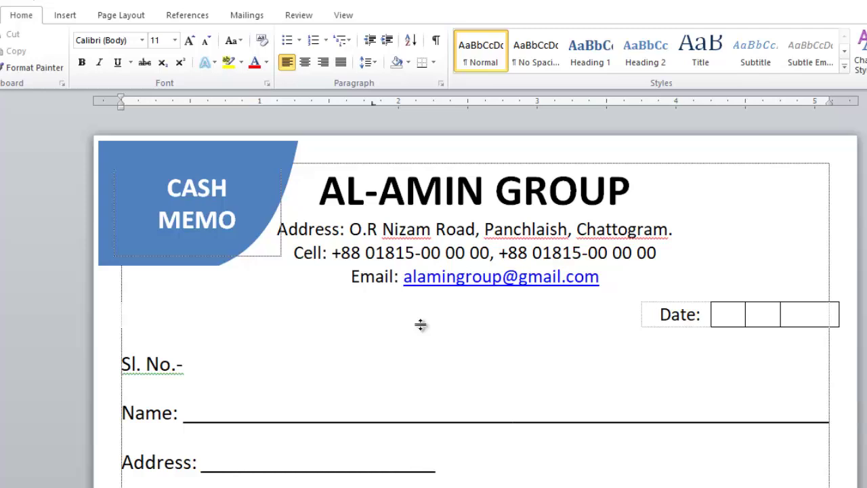
pyautogui.write('Cell:')
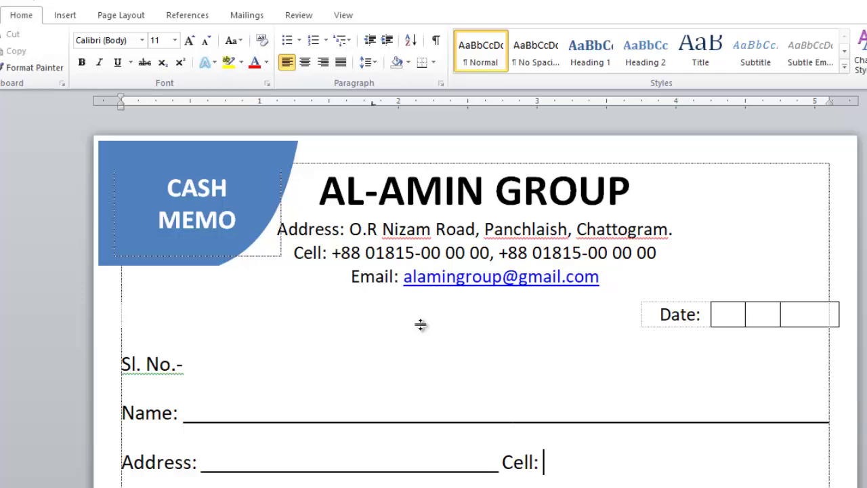
pyautogui.write('______________________')
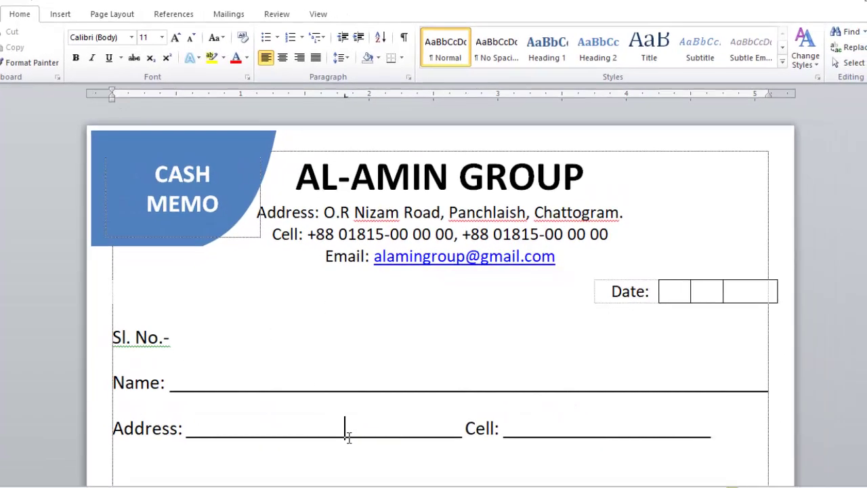
pyautogui.write('______')
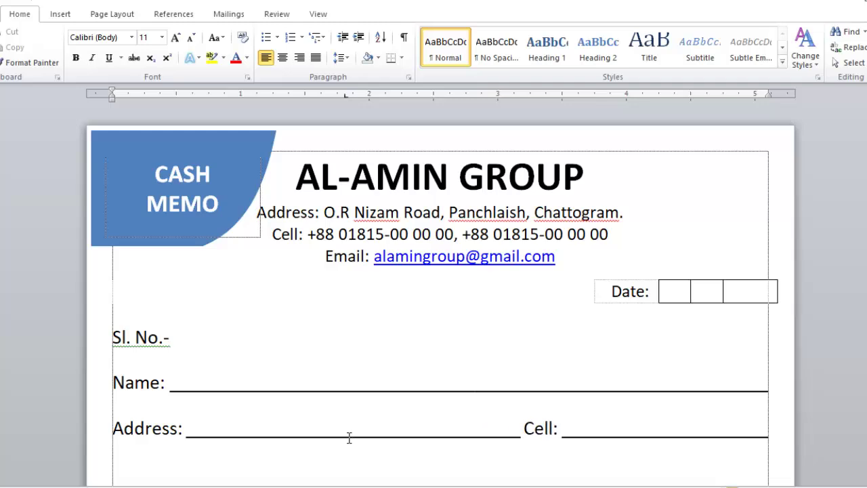
pyautogui.keyDown('ctrl'); pyautogui.scroll(-1, 348, 431); pyautogui.keyUp('ctrl')
pyautogui.keyDown('ctrl'); pyautogui.scroll(1, 357, 412); pyautogui.keyUp('ctrl')
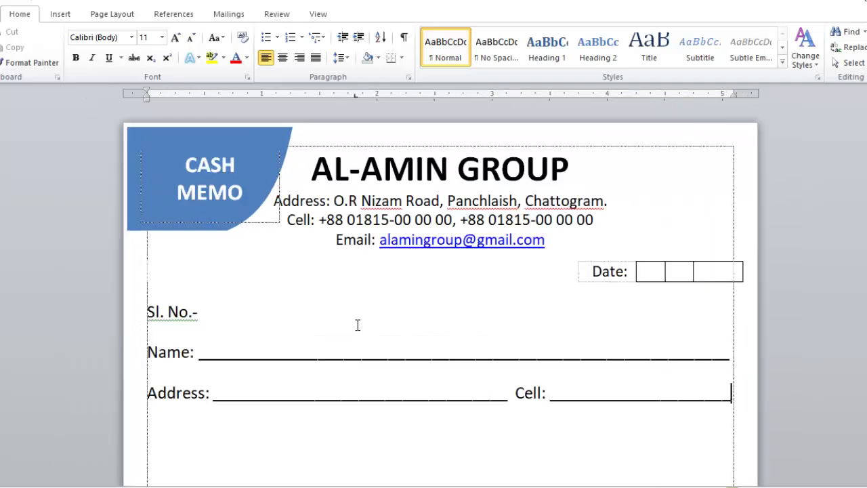
pyautogui.moveTo(737, 401); pyautogui.dragTo(125, 320)
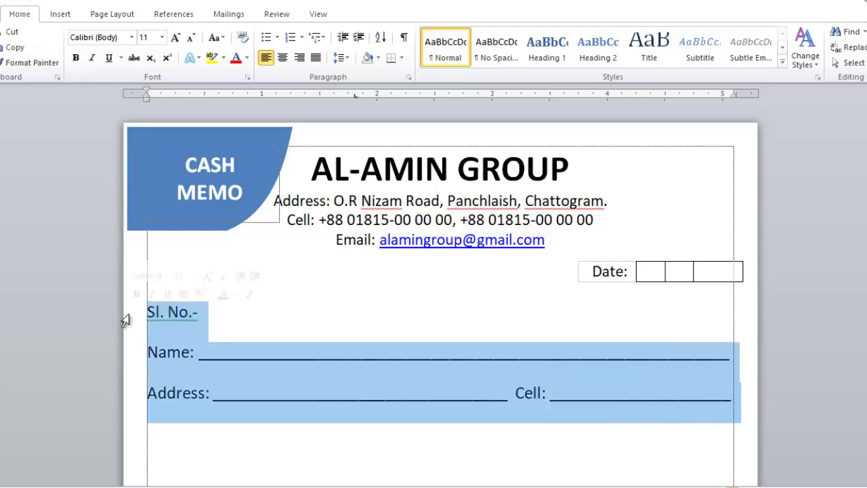
# Remove the space after the three customer lines and set them to 1.5 line spacing
pyautogui.click(342, 58)
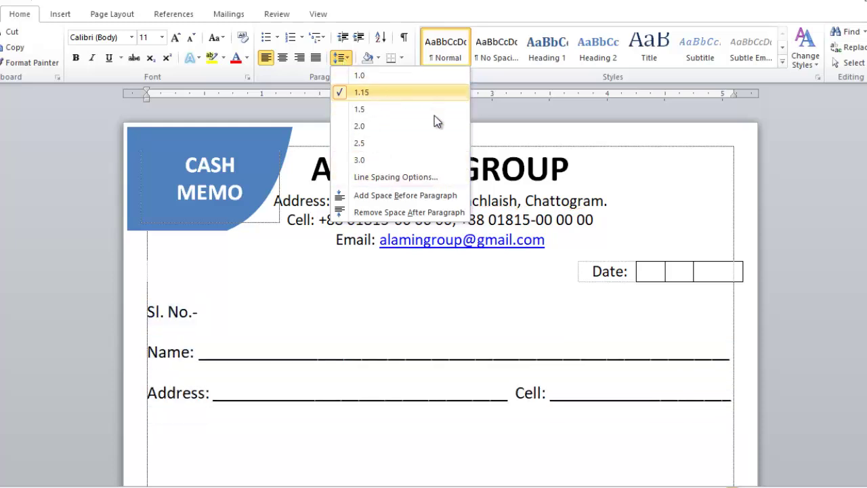
pyautogui.click(370, 211)
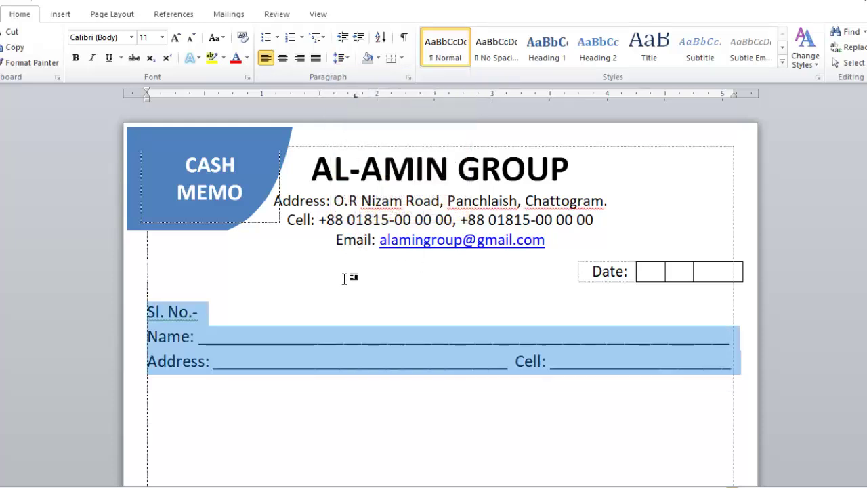
pyautogui.click(338, 58)
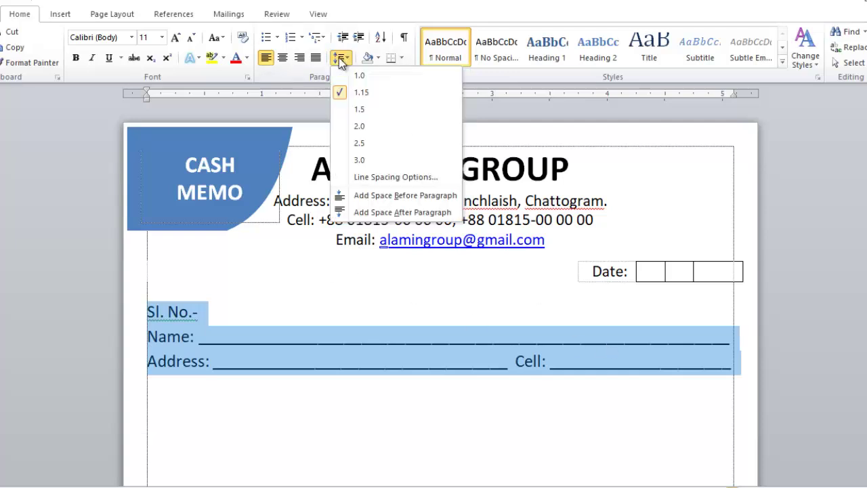
pyautogui.click(365, 110)
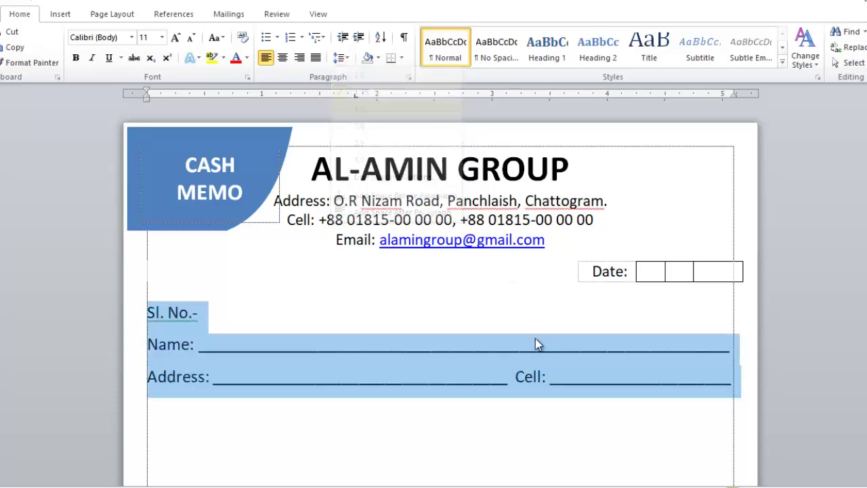
pyautogui.click(360, 410)
pyautogui.click(743, 392)
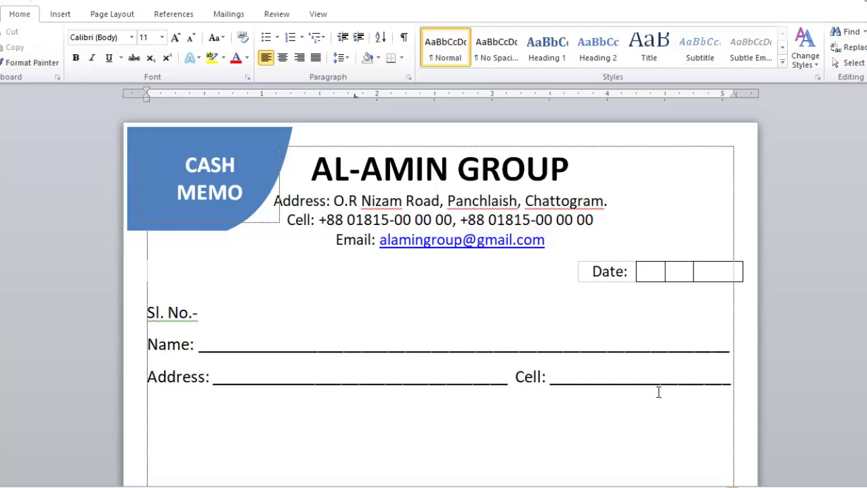
# Insert a one-row, five-column table and set its row to 1.0 line spacing
pyautogui.click(61, 15)
pyautogui.click(70, 54)
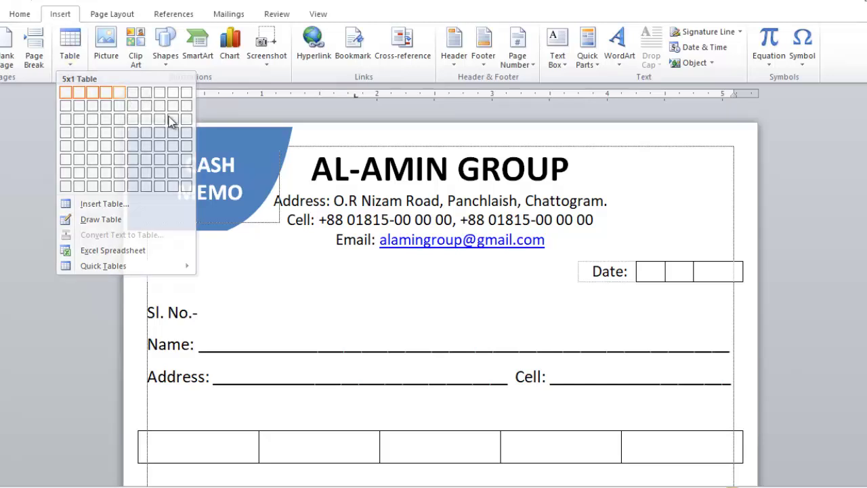
pyautogui.click(121, 94)
pyautogui.scroll(-3, 677, 345)
pyautogui.moveTo(681, 331); pyautogui.dragTo(212, 328)
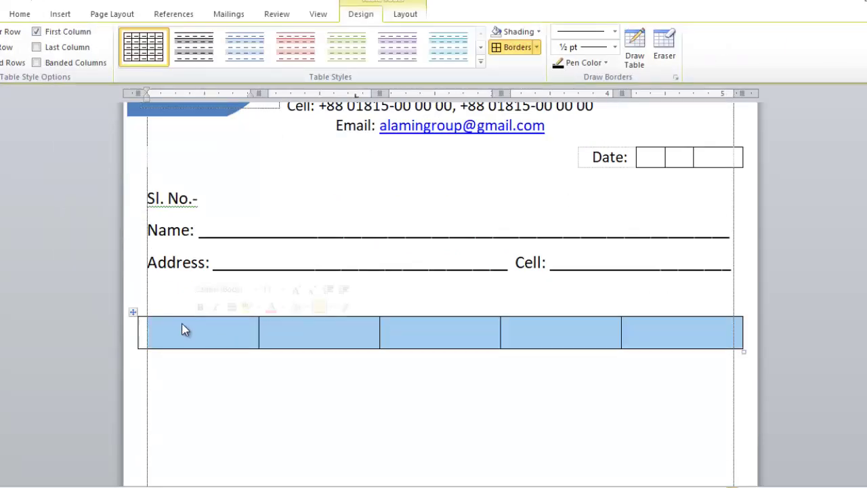
pyautogui.click(19, 13)
pyautogui.click(339, 58)
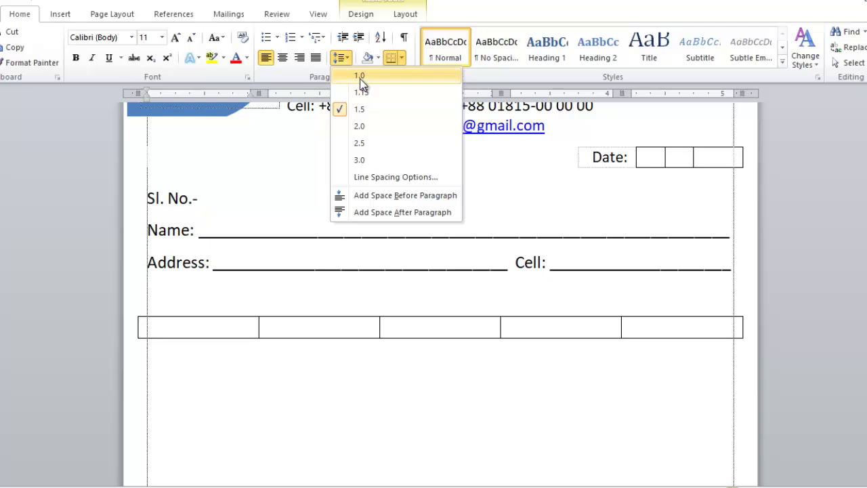
pyautogui.click(360, 76)
pyautogui.click(695, 332)
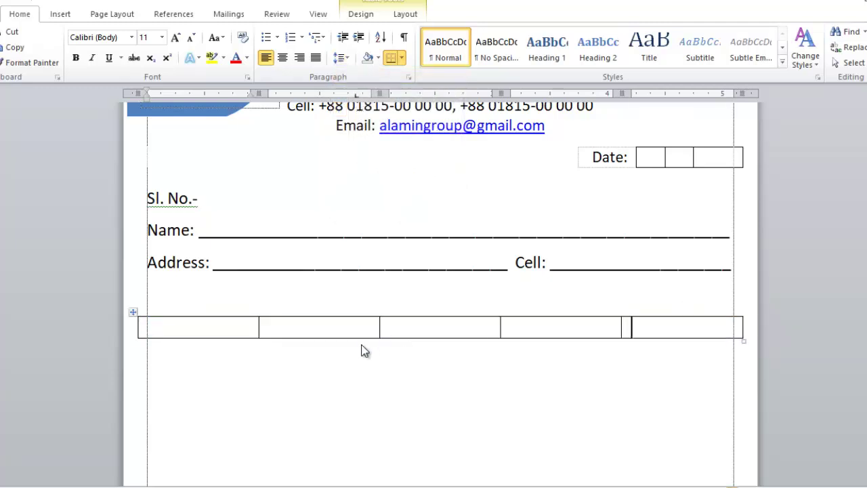
# Fill the cells with the headings Sl, Description, Qty., Rate and Amount, then select the row
pyautogui.click(215, 331)
pyautogui.write('S')
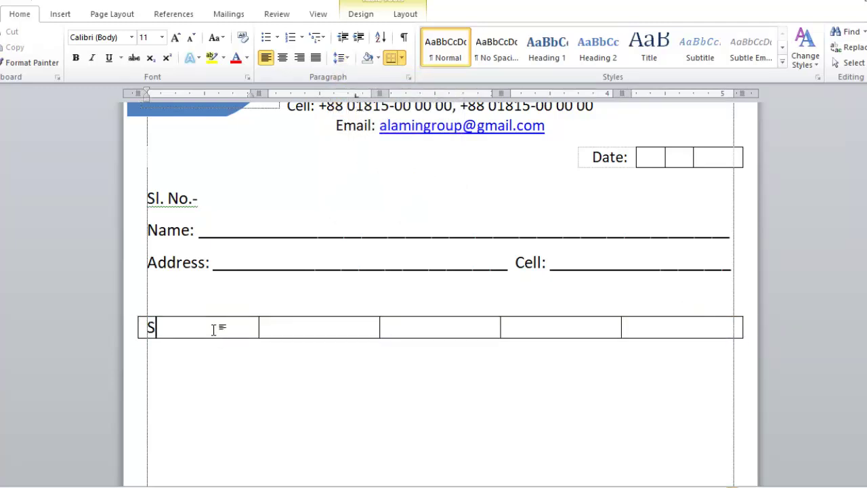
pyautogui.write('lDescription')
pyautogui.press('Tab')
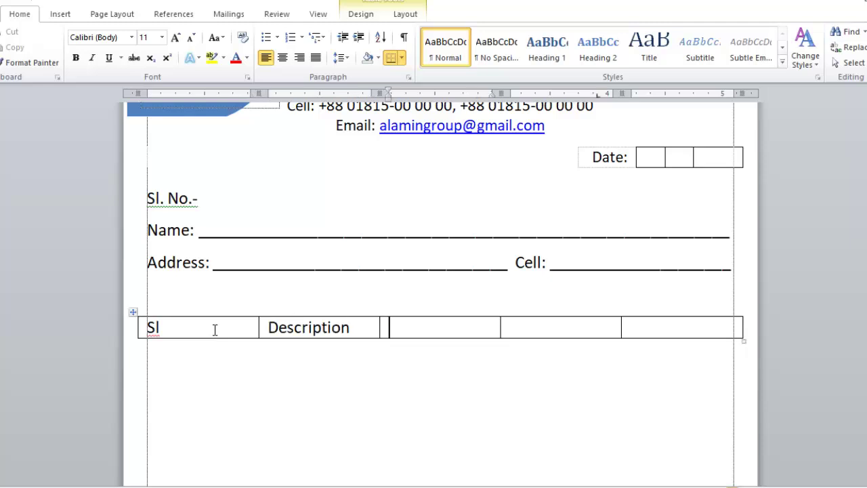
pyautogui.write('Qy')
pyautogui.write('y.')
pyautogui.press('Tab')
pyautogui.write('Rate')
pyautogui.press('BackSpace')
pyautogui.press('BackSpace')
pyautogui.press('BackSpace')
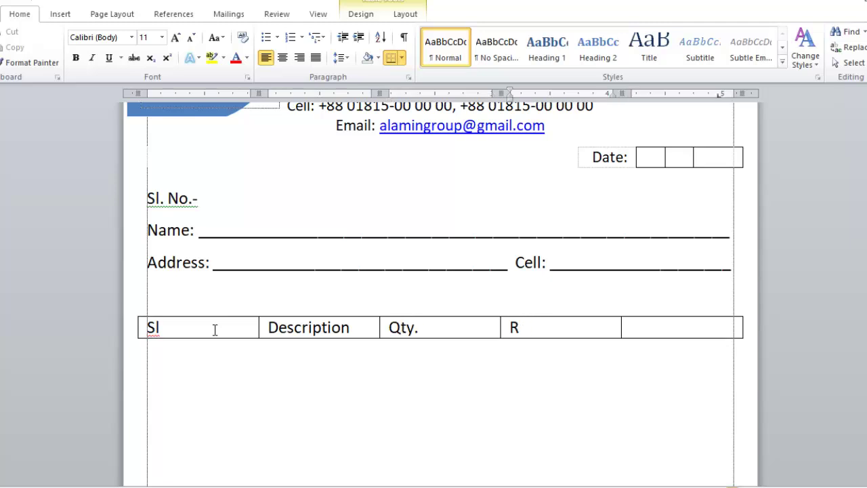
pyautogui.press('Tab')
pyautogui.write('Amount')
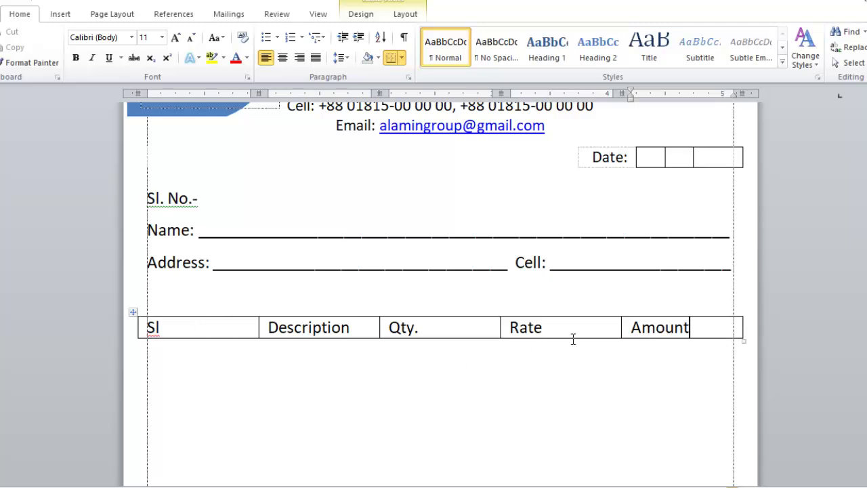
pyautogui.moveTo(674, 330); pyautogui.dragTo(190, 329)
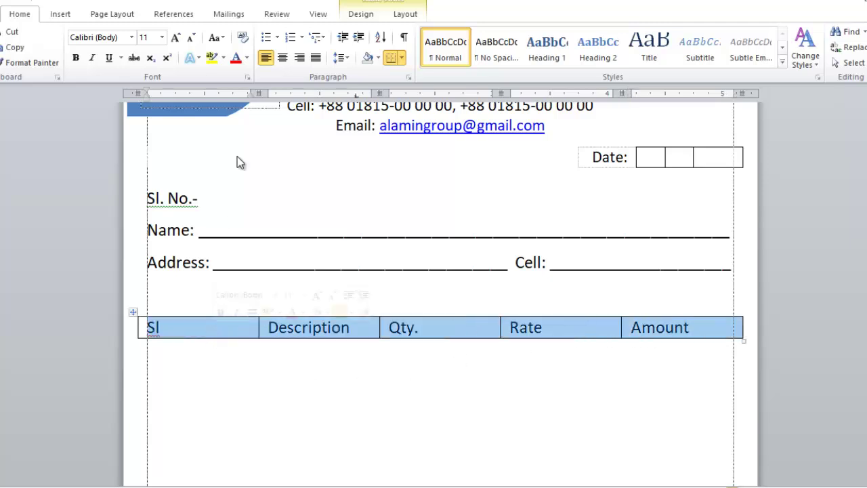
# Centre the headings, then narrow the Sl and Amount columns and widen Description and Qty
pyautogui.click(286, 60)
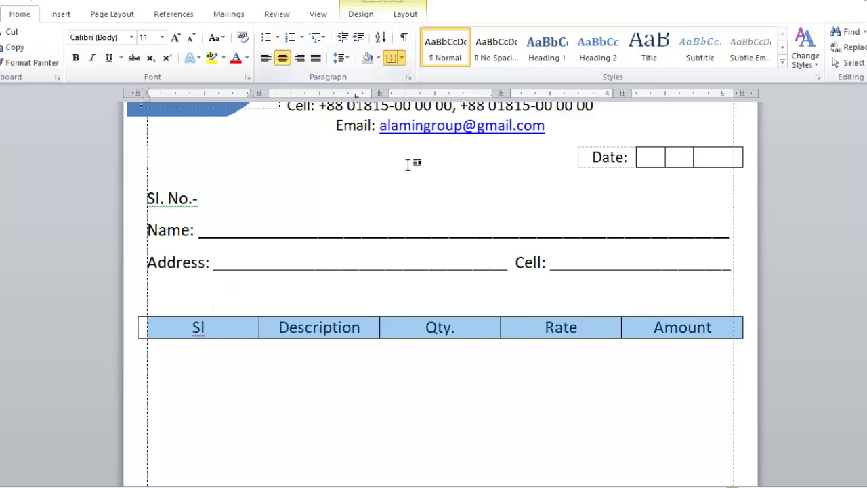
pyautogui.click(491, 326)
pyautogui.moveTo(621, 329); pyautogui.dragTo(644, 332)
pyautogui.moveTo(501, 331); pyautogui.dragTo(578, 339)
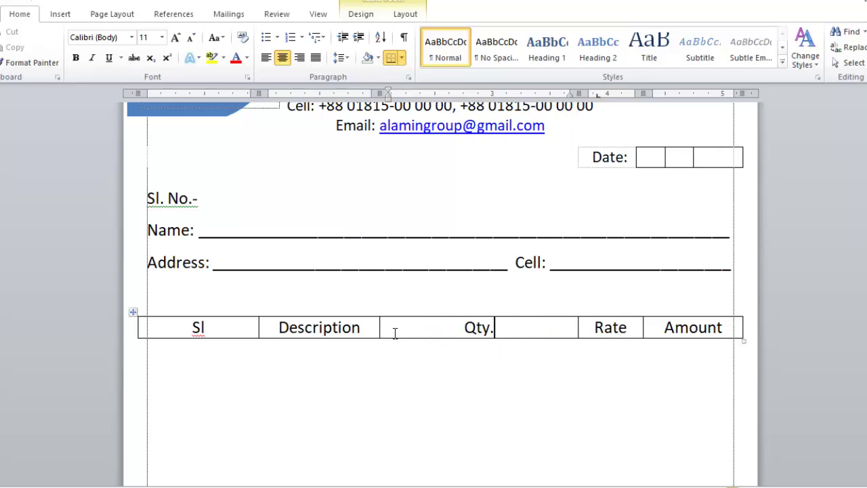
pyautogui.moveTo(382, 327); pyautogui.dragTo(514, 329)
pyautogui.moveTo(578, 328); pyautogui.dragTo(572, 328)
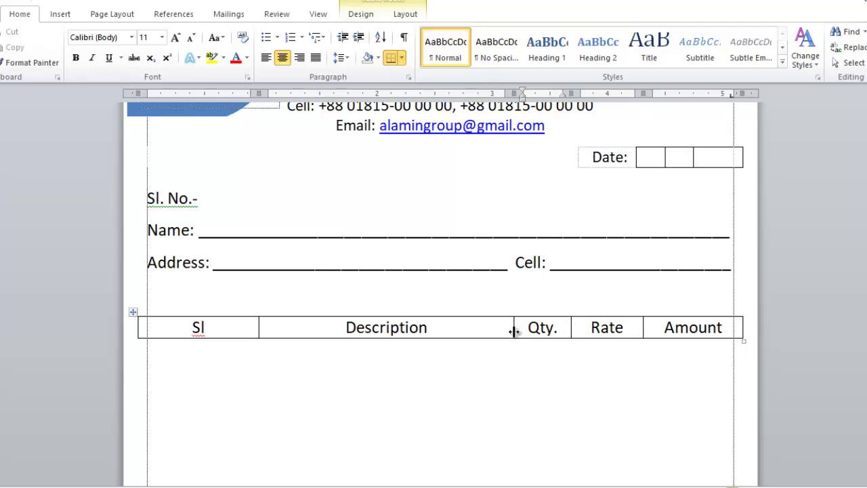
pyautogui.moveTo(513, 330); pyautogui.dragTo(499, 331)
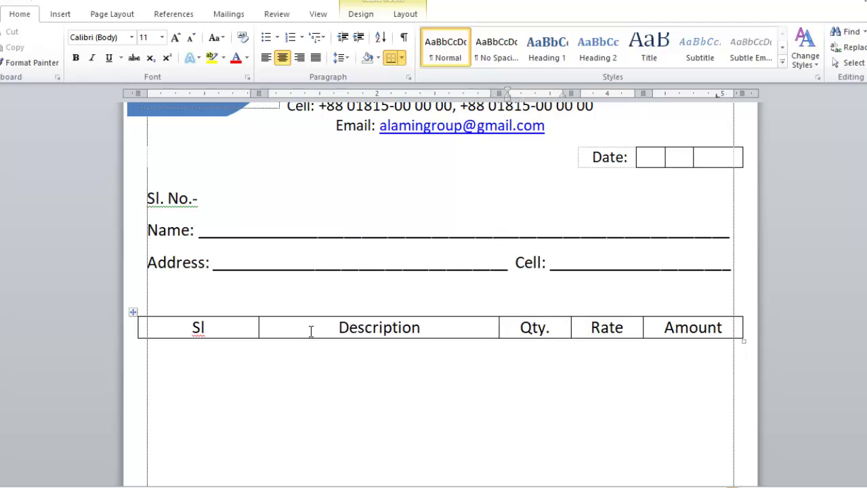
pyautogui.moveTo(258, 330); pyautogui.dragTo(175, 330)
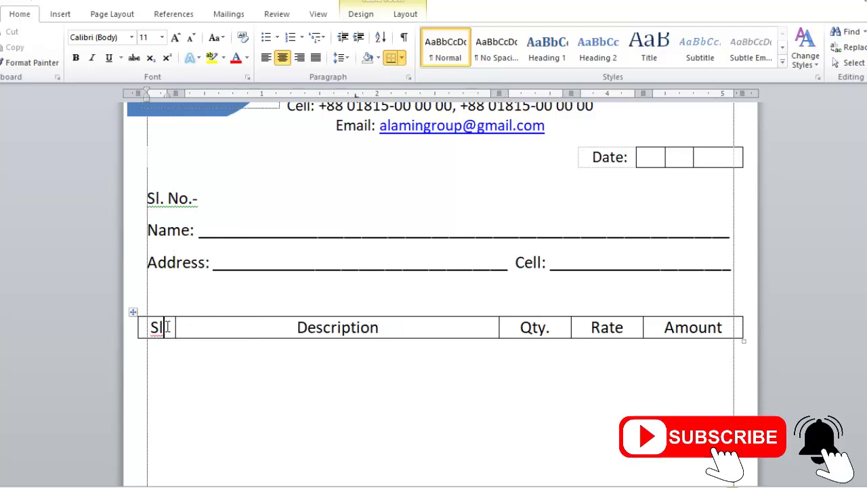
# Add a period so the first heading reads 'Sl.'
pyautogui.click(167, 328)
pyautogui.write('.')
pyautogui.click(729, 328)
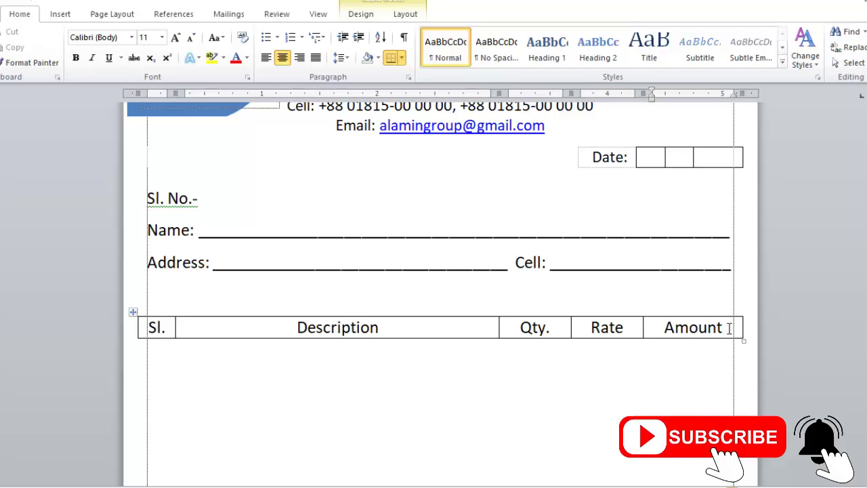
# Add a row under the headings and make it tall with repeated line breaks in its Amount cell
pyautogui.press('Tab')
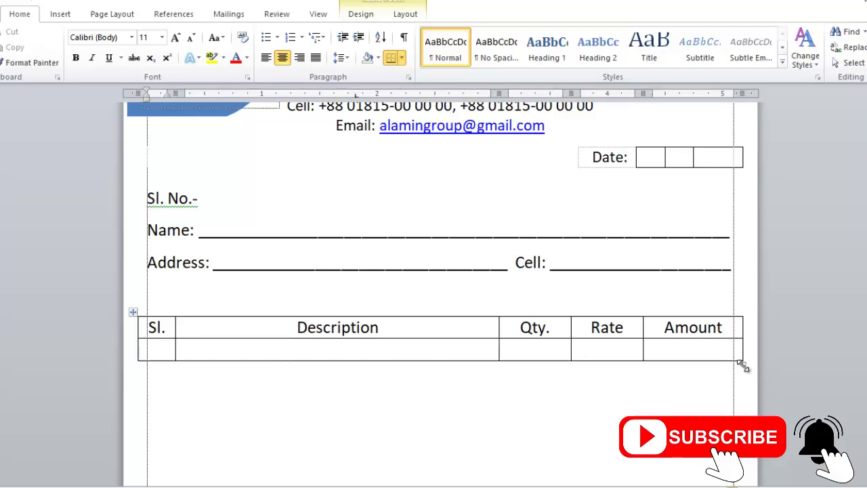
pyautogui.click(705, 349)
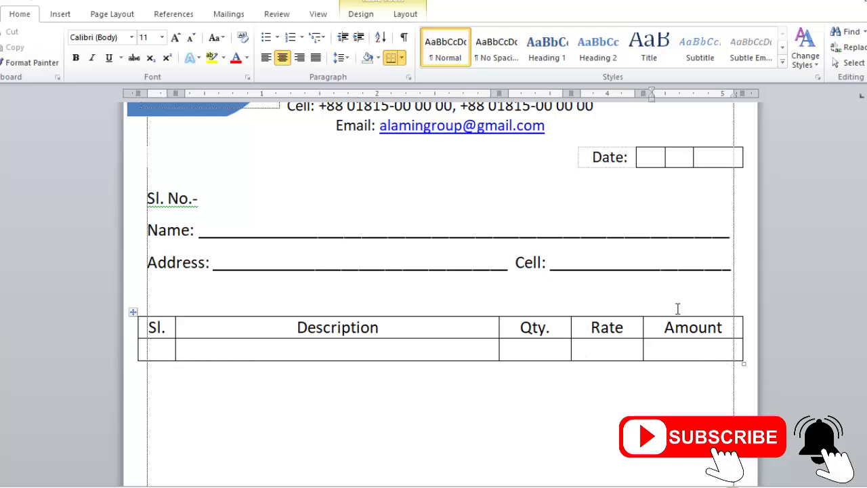
pyautogui.scroll(-5, 678, 302)
pyautogui.scroll(5, 677, 296)
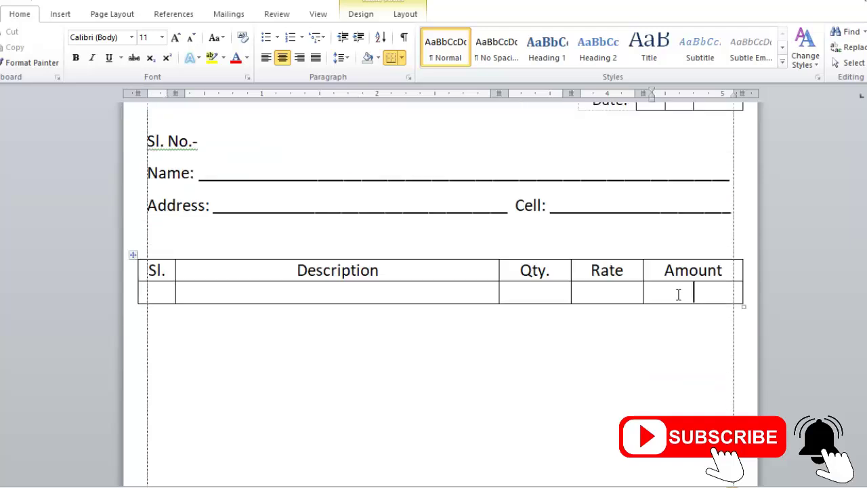
pyautogui.press('Return')
pyautogui.press('Return')
pyautogui.press('Return')
pyautogui.press('Return')
pyautogui.press('Return')
pyautogui.press('Return')
pyautogui.press('Return')
pyautogui.press('Return')
pyautogui.press('Return')
pyautogui.press('Return')
pyautogui.press('Return')
pyautogui.press('Return')
pyautogui.press('Return')
pyautogui.press('Return')
pyautogui.press('Return')
pyautogui.press('Return')
pyautogui.press('Return')
pyautogui.press('Return')
pyautogui.press('Return')
pyautogui.press('Return')
pyautogui.press('Return')
pyautogui.press('Return')
pyautogui.press('BackSpace')
pyautogui.press('BackSpace')
pyautogui.press('BackSpace')
pyautogui.press('BackSpace')
pyautogui.press('BackSpace')
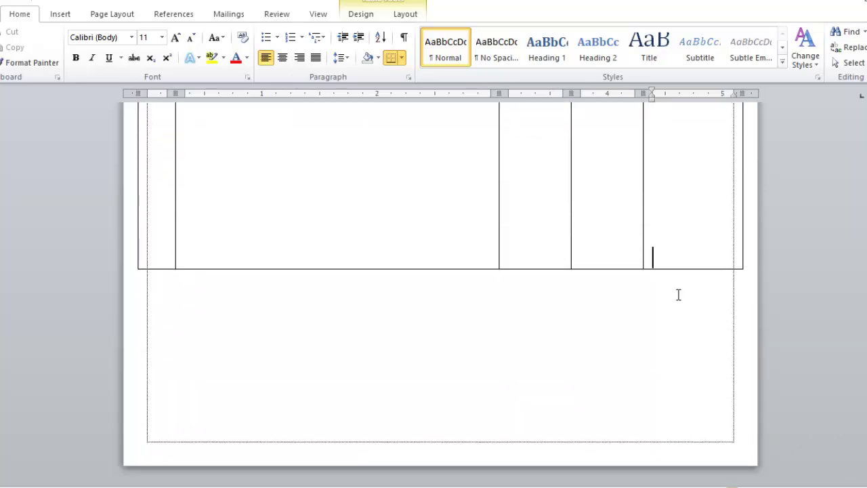
pyautogui.press('Return')
pyautogui.press('Return')
pyautogui.press('Return')
pyautogui.press('Return')
pyautogui.press('Return')
pyautogui.press('Return')
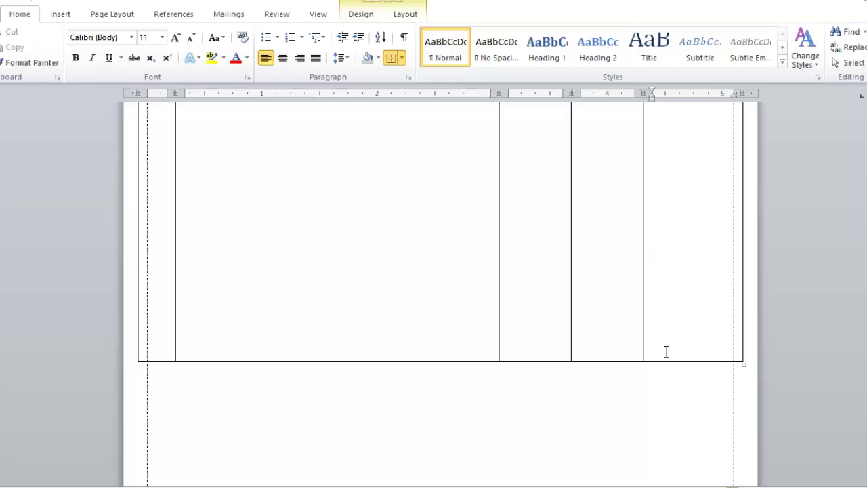
# Use Draw Table to draw three row lines from Qty. to the table's right edge
pyautogui.click(362, 13)
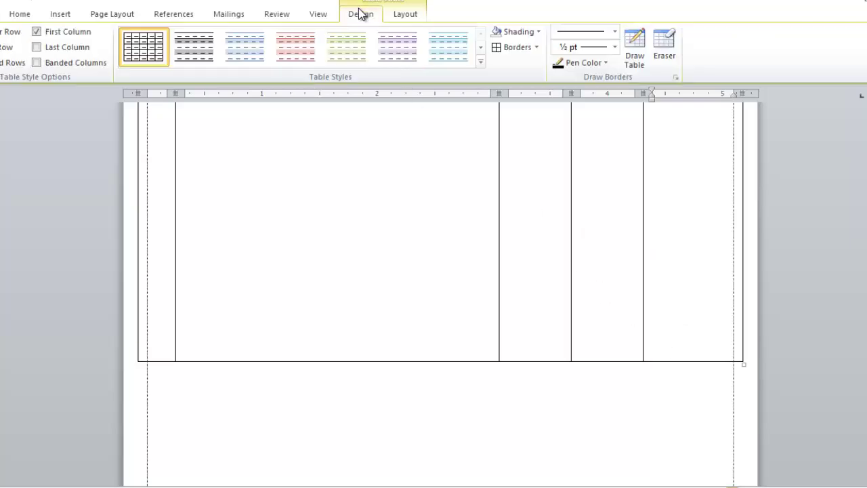
pyautogui.click(636, 49)
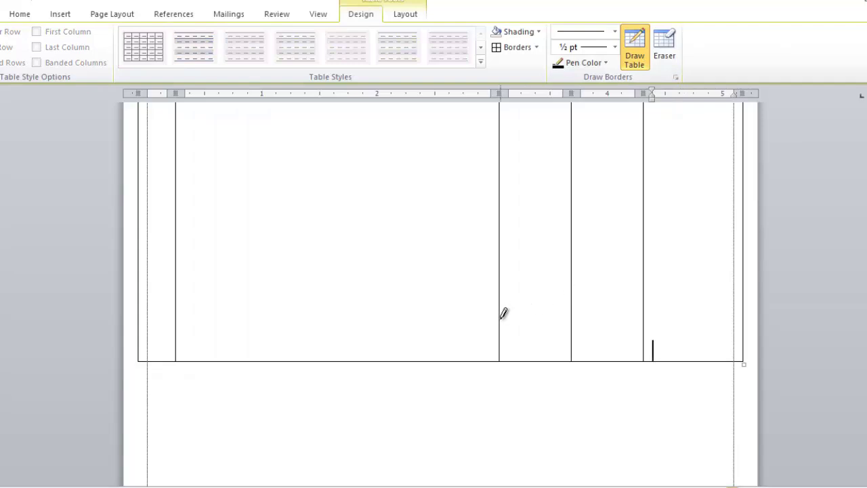
pyautogui.moveTo(504, 313); pyautogui.dragTo(722, 319)
pyautogui.scroll(-4, 622, 328)
pyautogui.scroll(2, 618, 319)
pyautogui.scroll(-1, 536, 345)
pyautogui.moveTo(502, 277); pyautogui.dragTo(729, 272)
pyautogui.moveTo(502, 291); pyautogui.dragTo(718, 286)
pyautogui.press('Escape')
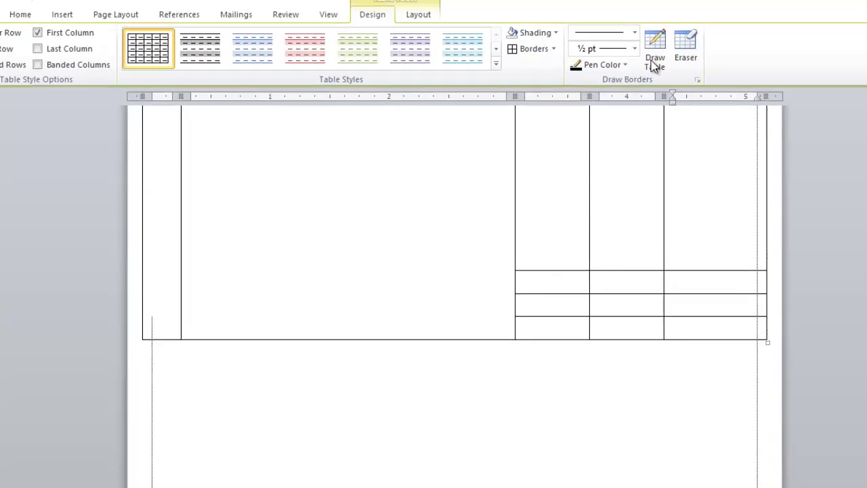
# Erase the Qty./Rate border in the three short rows to merge those cells
pyautogui.click(685, 54)
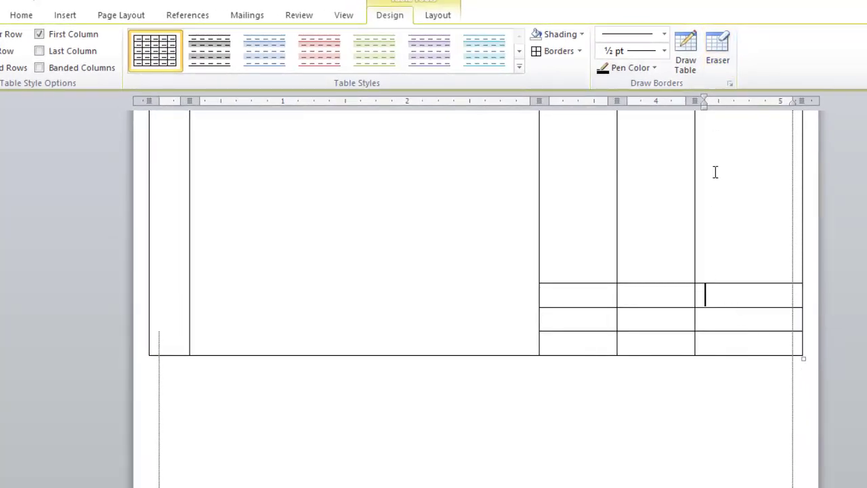
pyautogui.click(718, 50)
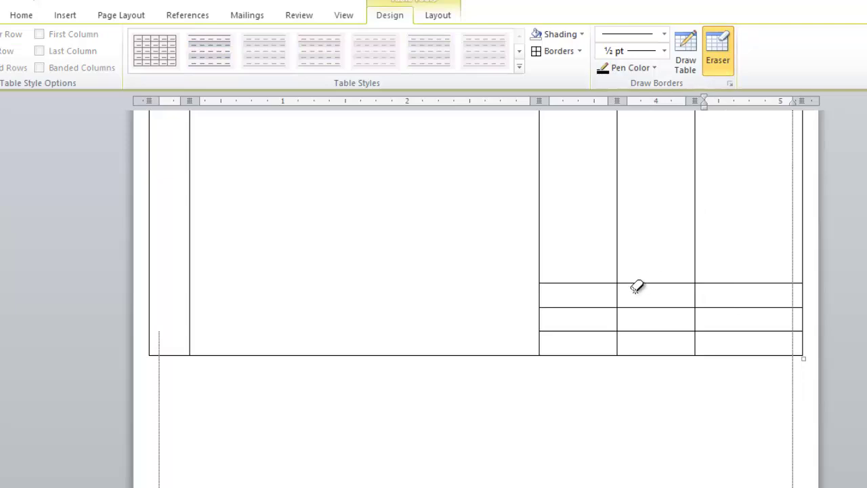
pyautogui.moveTo(623, 292)
pyautogui.mouseDown()
pyautogui.moveTo(619, 317)
pyautogui.moveTo(641, 333)
pyautogui.moveTo(623, 341)
pyautogui.moveTo(641, 336)
pyautogui.mouseUp()
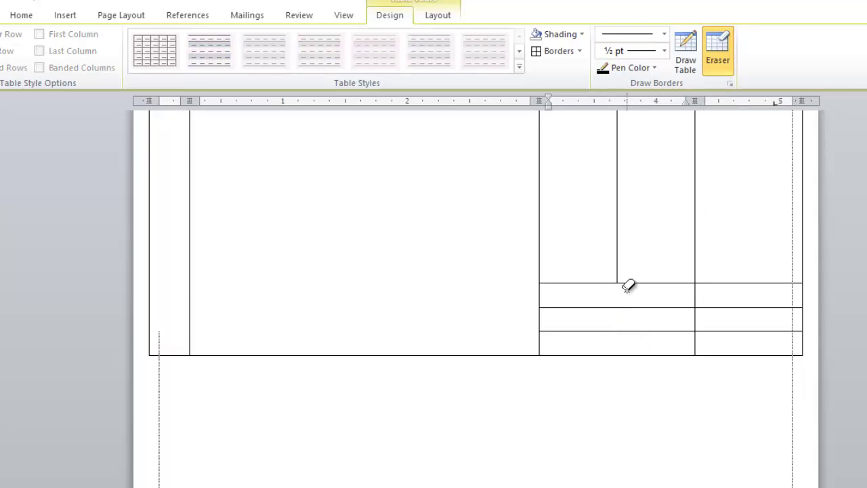
pyautogui.press('Escape')
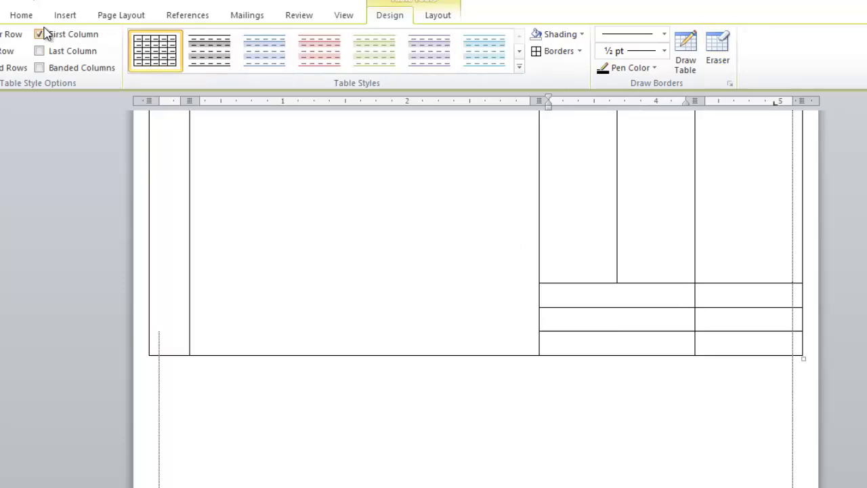
pyautogui.click(21, 15)
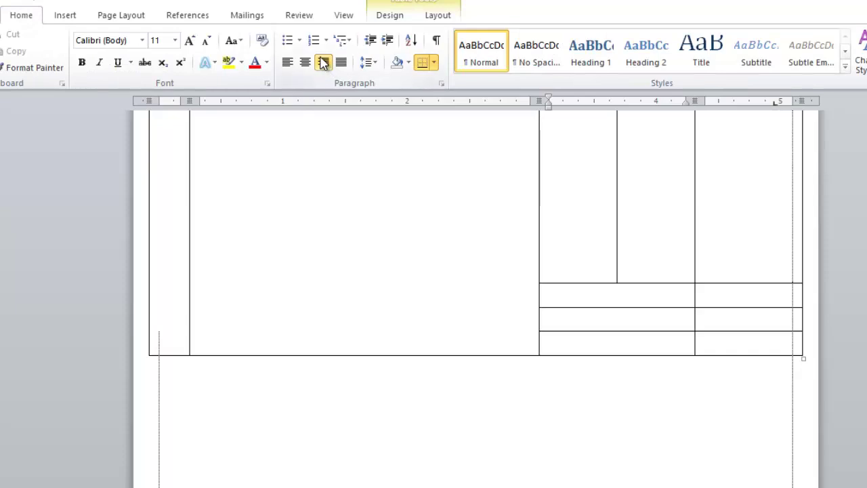
# Enter right-aligned labels 'Total =', 'Advance =' and 'Due Amount =' in the three short rows
pyautogui.click(324, 62)
pyautogui.click(324, 62)
pyautogui.write('Total')
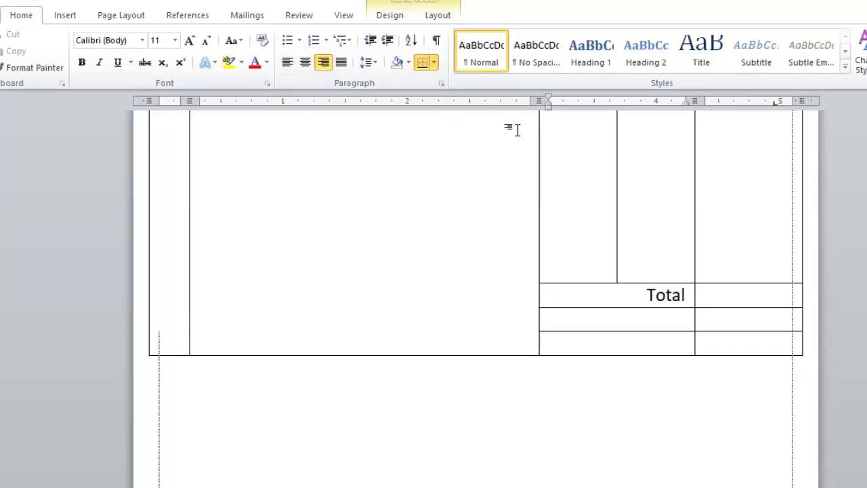
pyautogui.write(' =')
pyautogui.press('Down')
pyautogui.write('Adv')
pyautogui.press('BackSpace')
pyautogui.write('vance =')
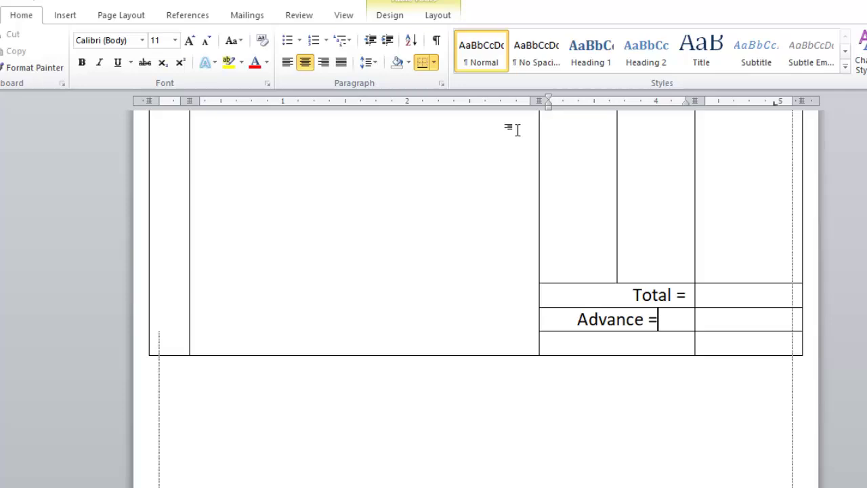
pyautogui.hotkey('ctrl', 'r')
pyautogui.press('Down')
pyautogui.write('Due Amo')
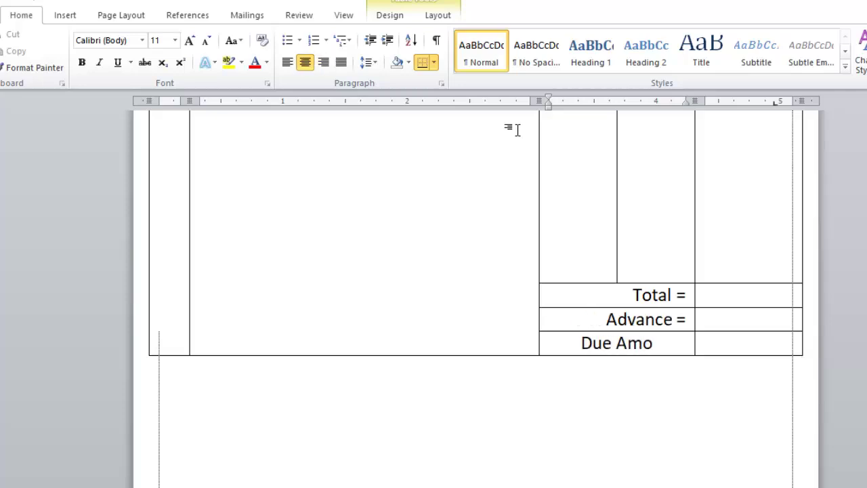
pyautogui.write('unt =')
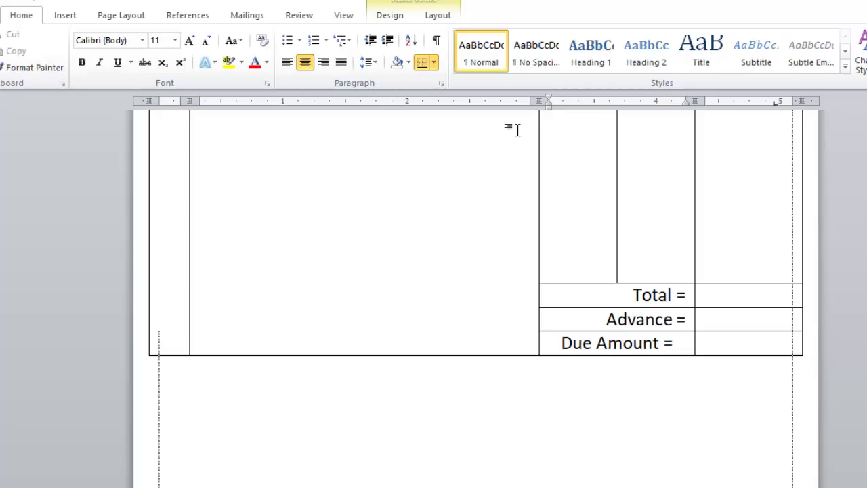
pyautogui.hotkey('ctrl', 'r')
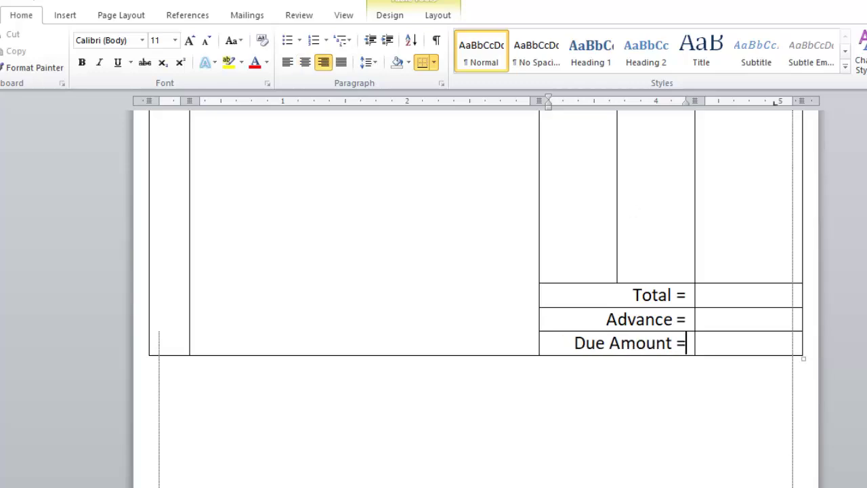
pyautogui.scroll(-2, 719, 345)
pyautogui.scroll(6, 693, 348)
pyautogui.scroll(-6, 694, 348)
# Type 'In words:' with a long underscore blank, then undo the automatic thick-border conversion
pyautogui.click(477, 327)
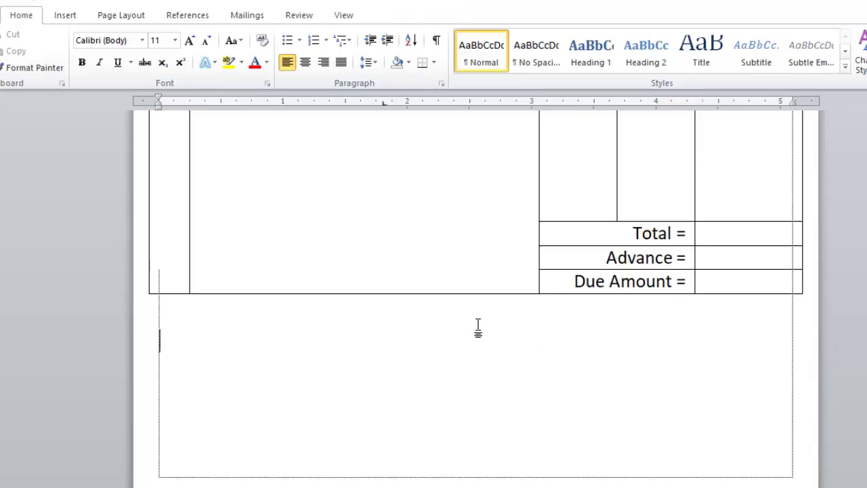
pyautogui.write('In words:')
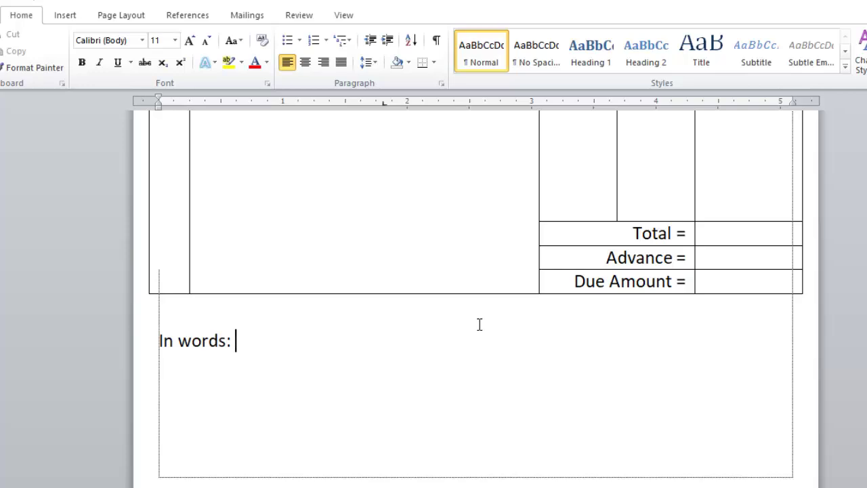
pyautogui.write('___________________________________')
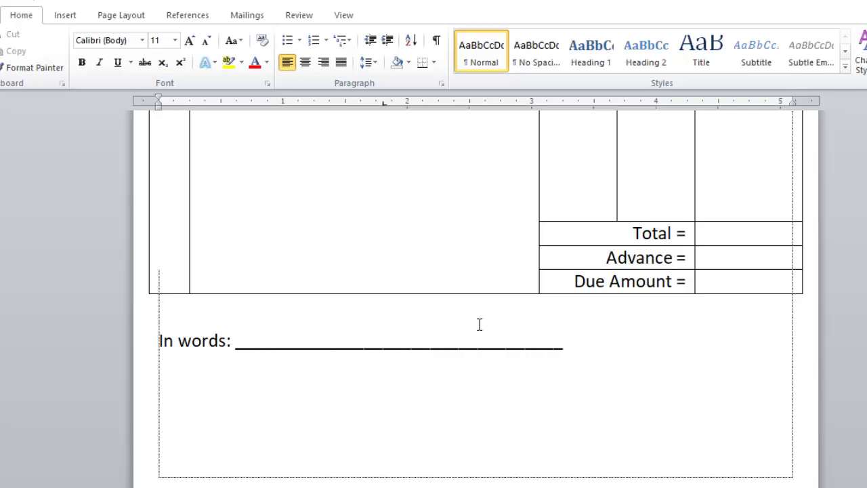
pyautogui.write('______________________________')
pyautogui.press('BackSpace')
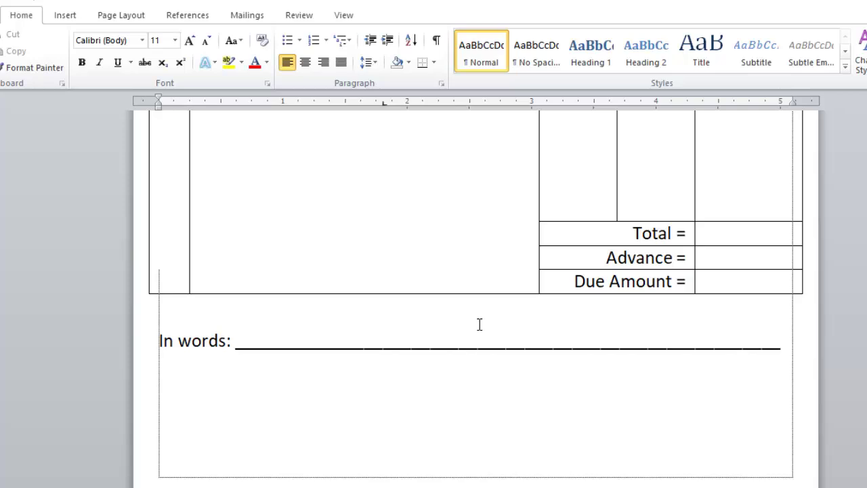
pyautogui.write('_____________________________________________________________________')
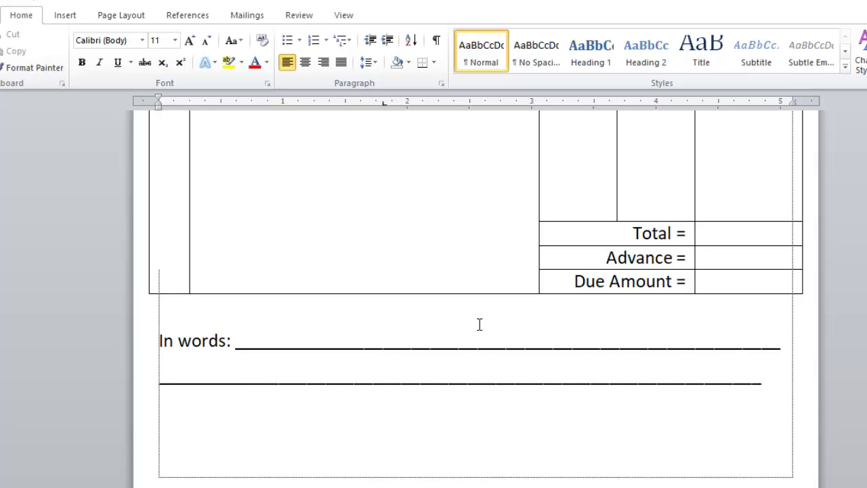
pyautogui.press('Return')
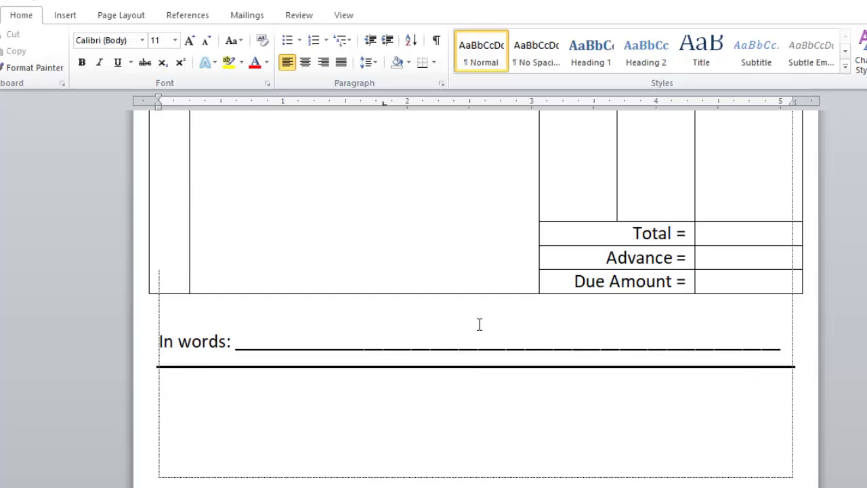
pyautogui.hotkey('ctrl', 'z')
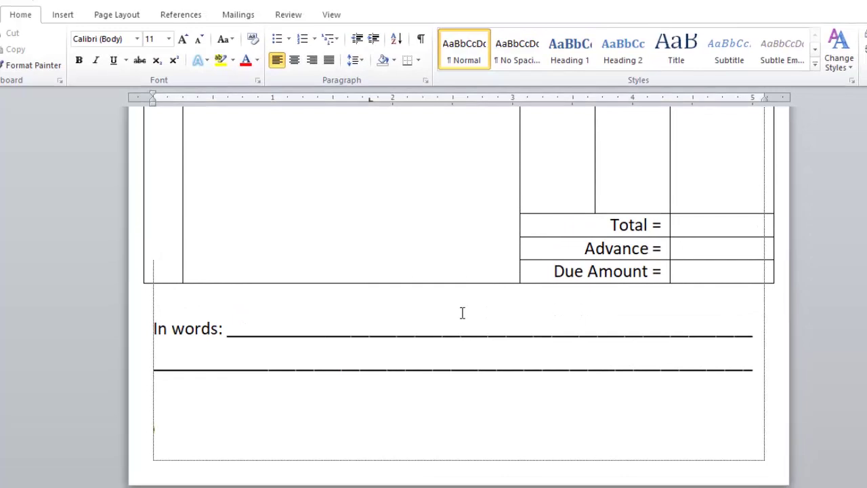
# Put the Customer Signature and Authorized Signature labels on one line, and give the In words lines 1.15 spacing
pyautogui.write('ustomer Signature')
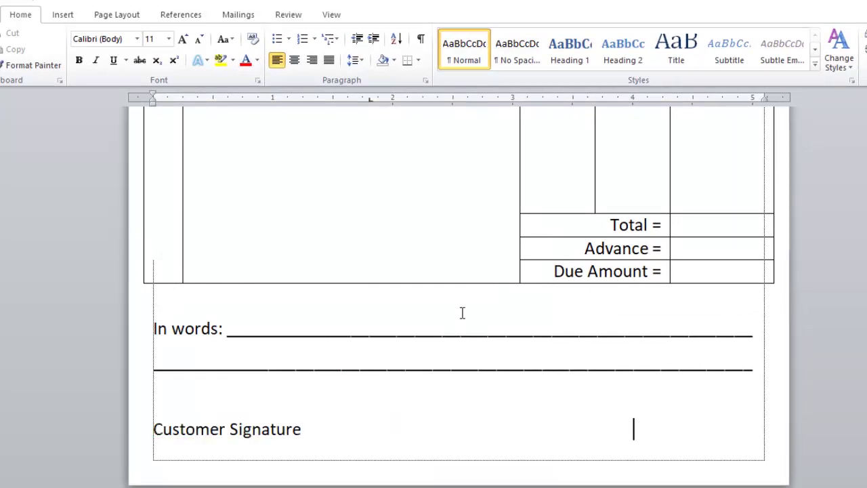
pyautogui.write(' Authorized Signature')
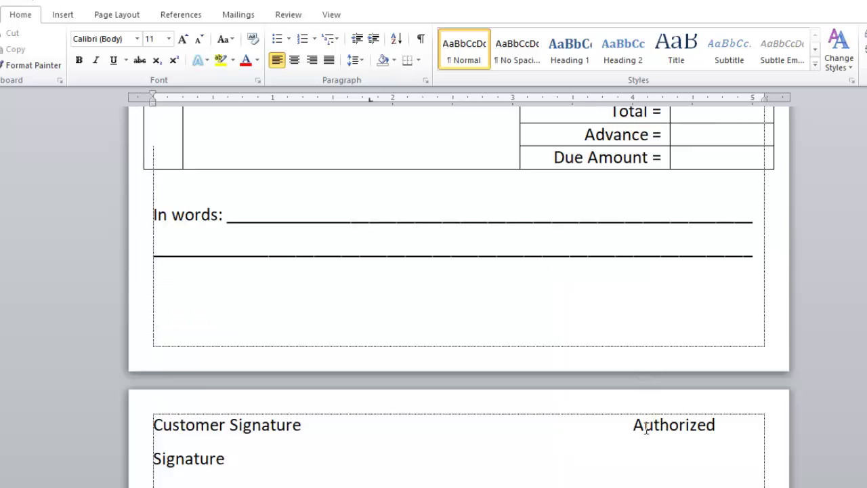
pyautogui.press('BackSpace')
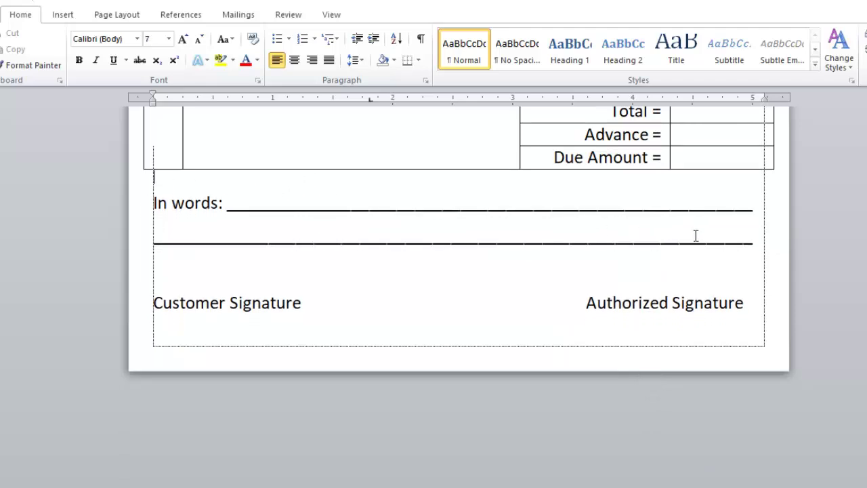
pyautogui.moveTo(761, 237); pyautogui.dragTo(124, 196)
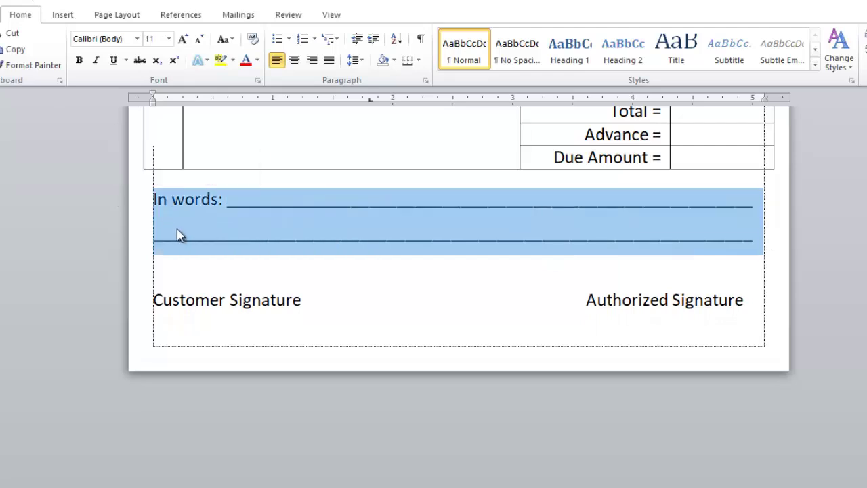
pyautogui.click(355, 60)
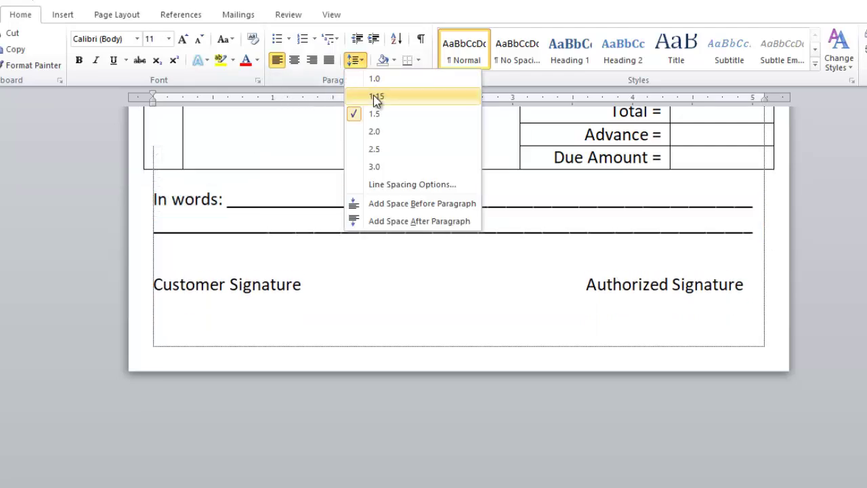
pyautogui.click(374, 95)
# Enlarge the blank line above the signature labels to push them further down
pyautogui.click(203, 259)
pyautogui.hotkey('ctrl', ']')
pyautogui.hotkey('ctrl', ']')
pyautogui.hotkey('ctrl', ']')
pyautogui.hotkey('ctrl', ']')
pyautogui.hotkey('ctrl', ']')
pyautogui.hotkey('ctrl', ']')
pyautogui.hotkey('ctrl', ']')
pyautogui.hotkey('ctrl', ']')
pyautogui.hotkey('ctrl', ']')
pyautogui.hotkey('ctrl', ']')
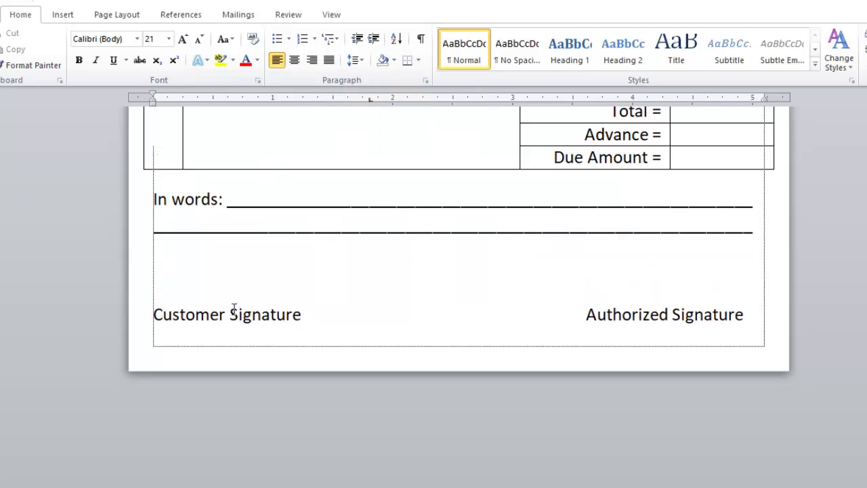
pyautogui.click(156, 316)
# Draw a black line above Customer Signature and place a copy above Authorized Signature
pyautogui.click(63, 15)
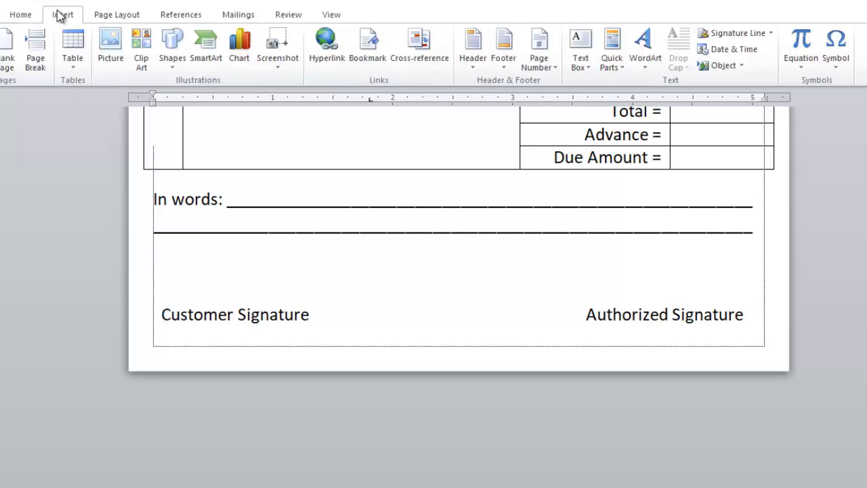
pyautogui.click(174, 51)
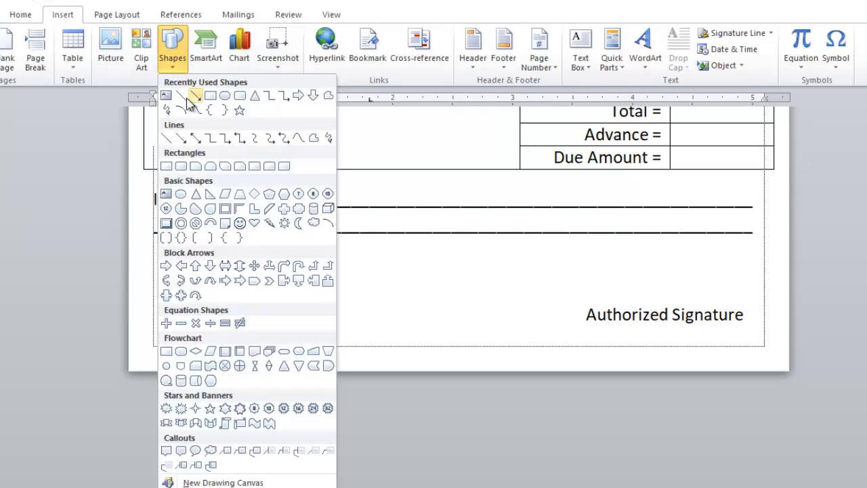
pyautogui.click(180, 96)
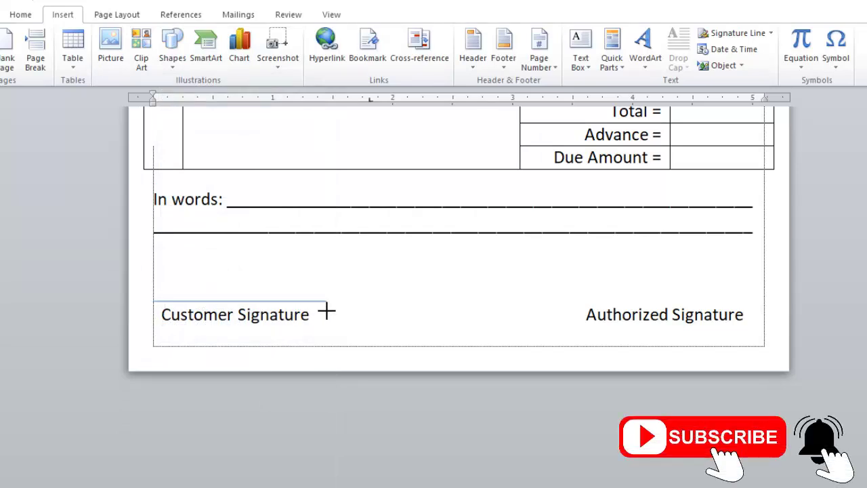
pyautogui.moveTo(324, 313); pyautogui.dragTo(322, 315)
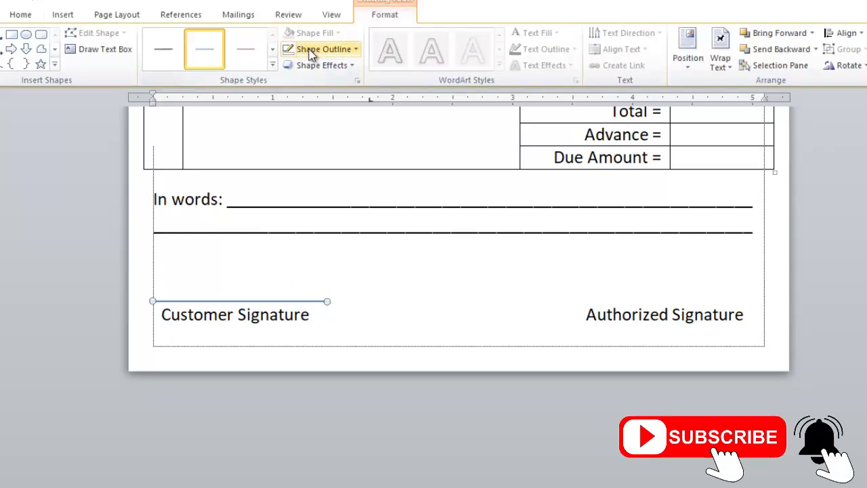
pyautogui.click(327, 54)
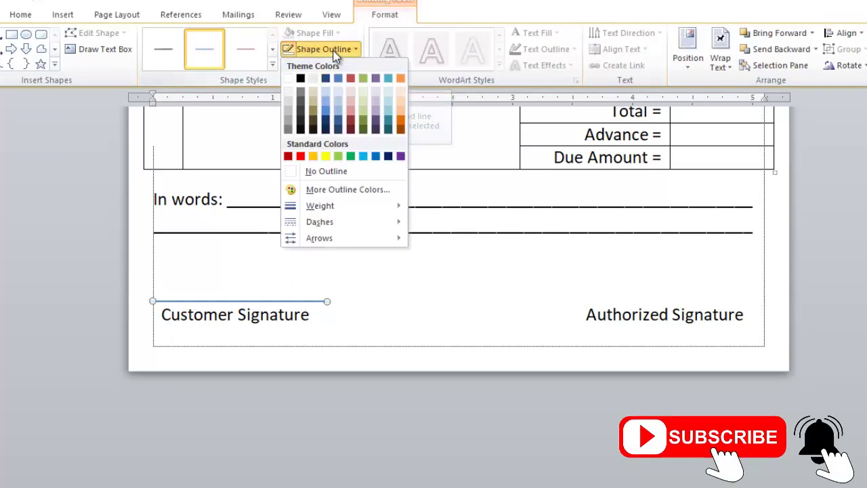
pyautogui.click(303, 80)
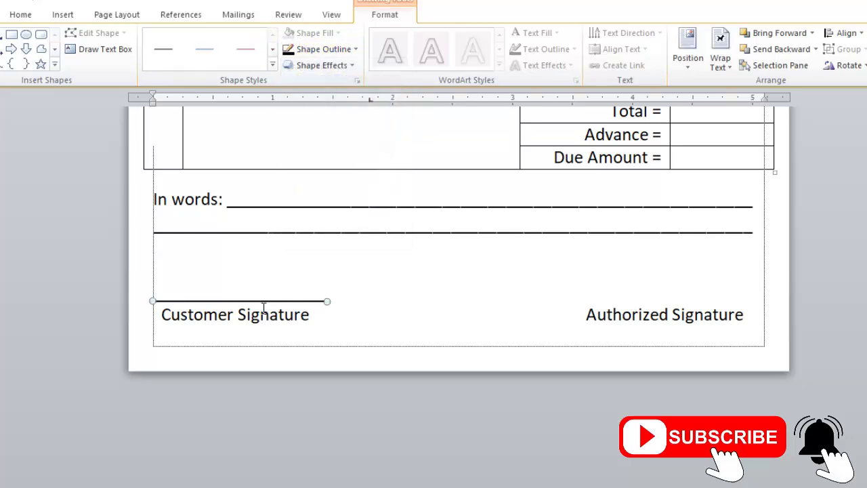
pyautogui.moveTo(257, 301)
pyautogui.mouseDown()
pyautogui.moveTo(589, 300)
pyautogui.moveTo(698, 312)
pyautogui.mouseUp()
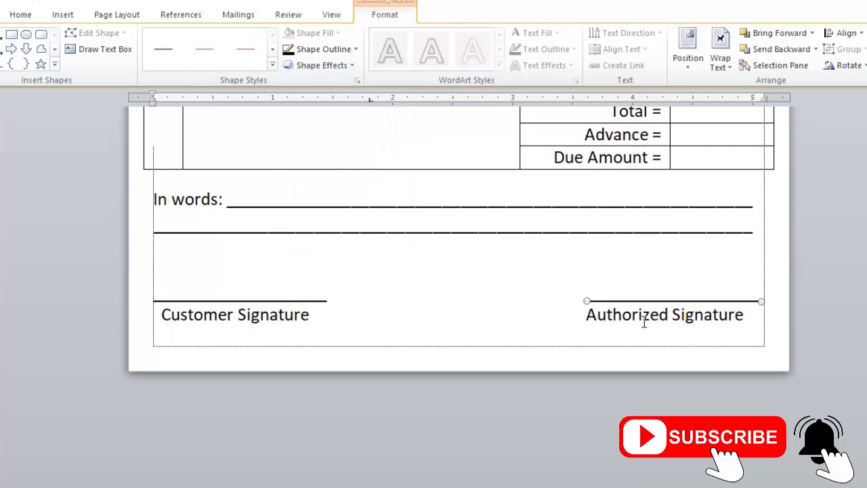
pyautogui.press('Left')
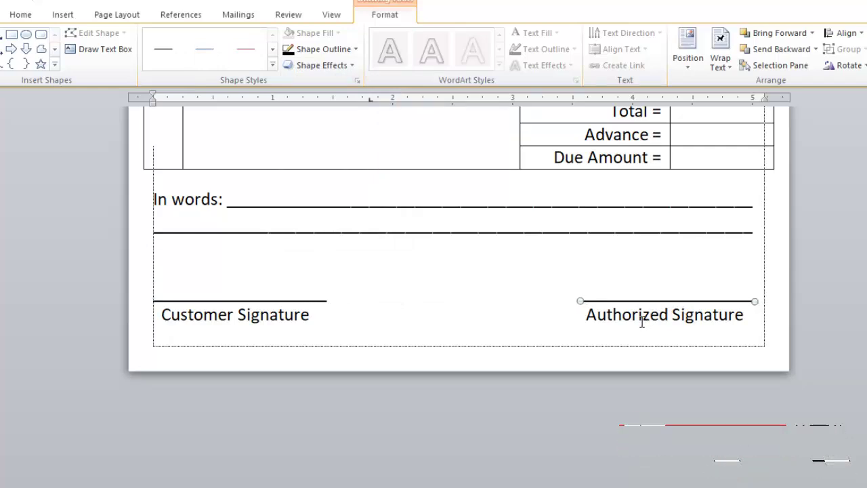
pyautogui.click(403, 267)
pyautogui.scroll(5, 434, 264)
pyautogui.scroll(-3, 454, 244)
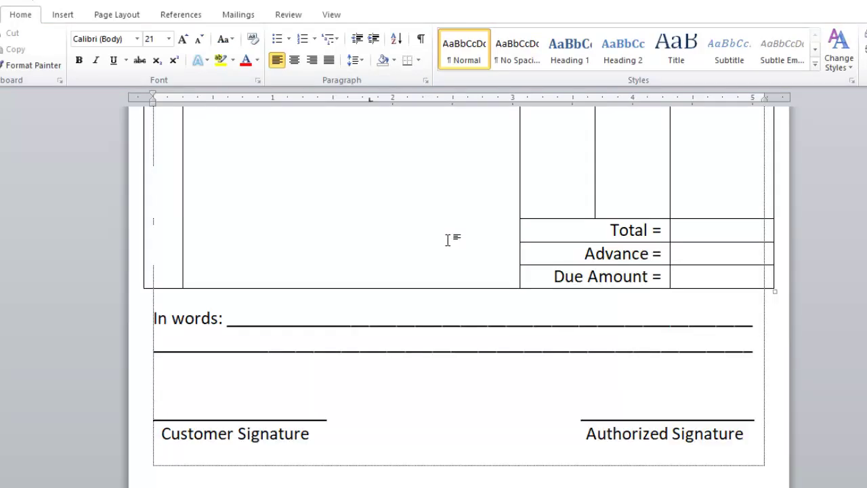
pyautogui.hotkey('ctrl', 'p')
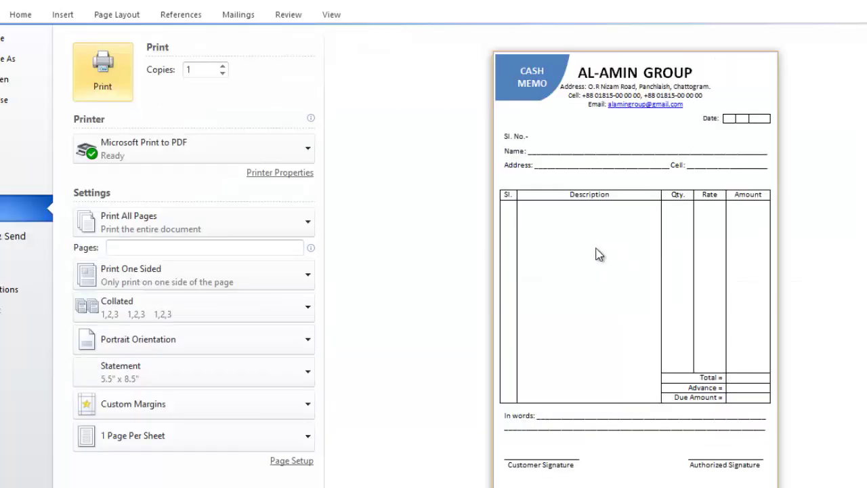
pyautogui.press('Escape')
pyautogui.scroll(8, 519, 236)
pyautogui.scroll(-1, 549, 258)
pyautogui.scroll(1, 558, 251)
pyautogui.moveTo(597, 176); pyautogui.dragTo(324, 173)
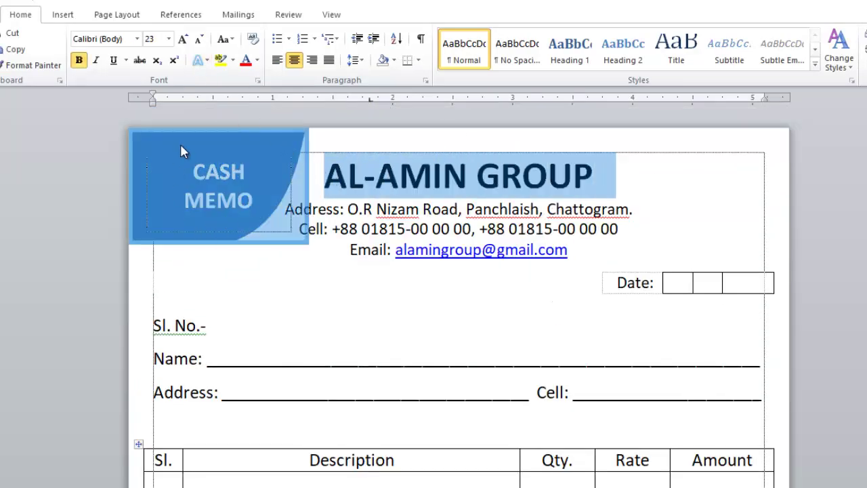
# Colour the AL-AMIN GROUP heading blue
pyautogui.click(61, 13)
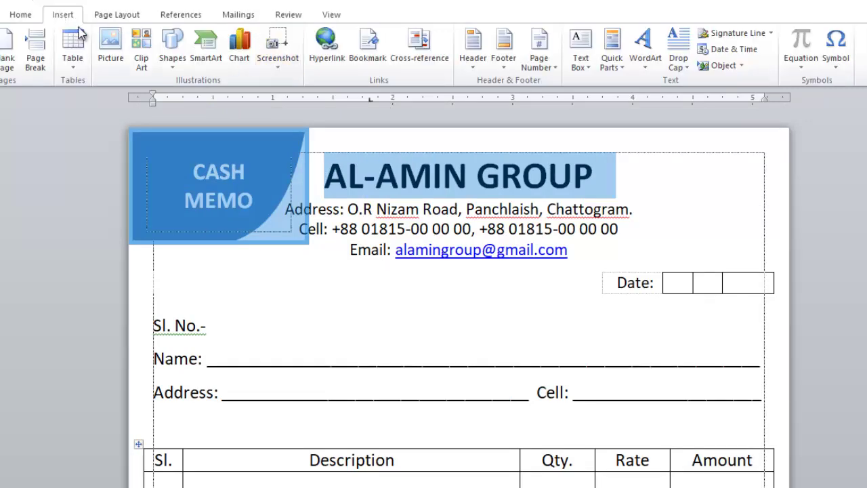
pyautogui.click(20, 14)
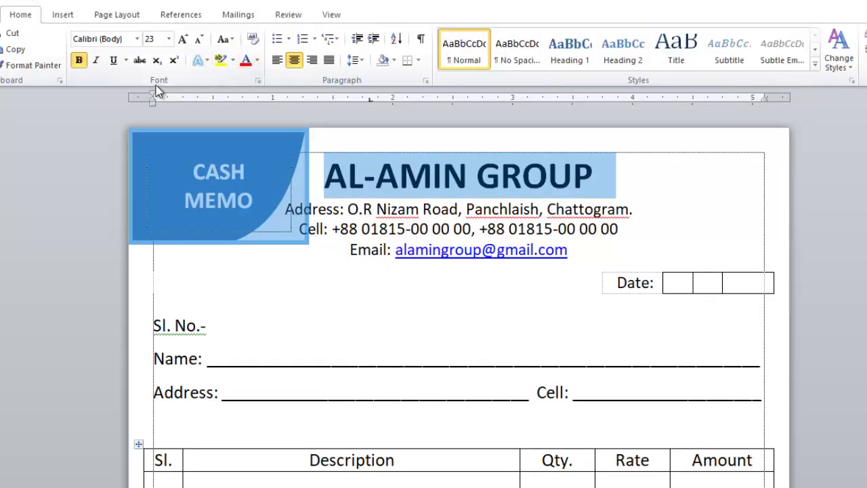
pyautogui.click(258, 60)
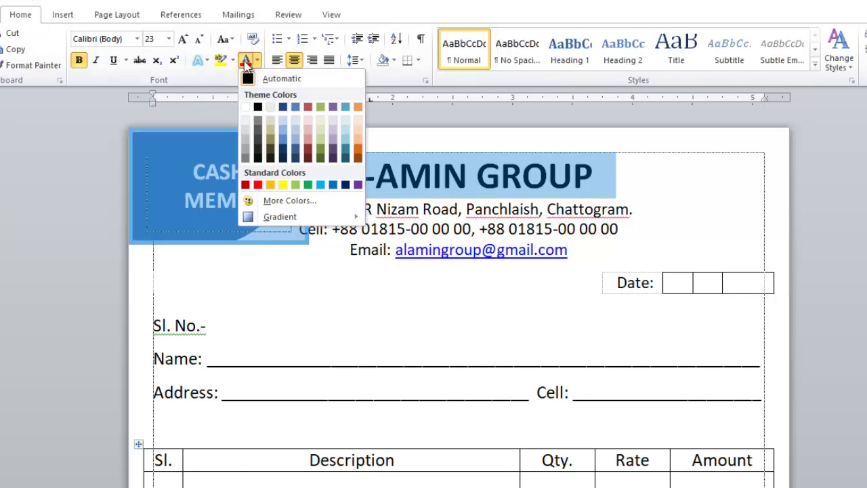
pyautogui.click(336, 186)
pyautogui.click(557, 227)
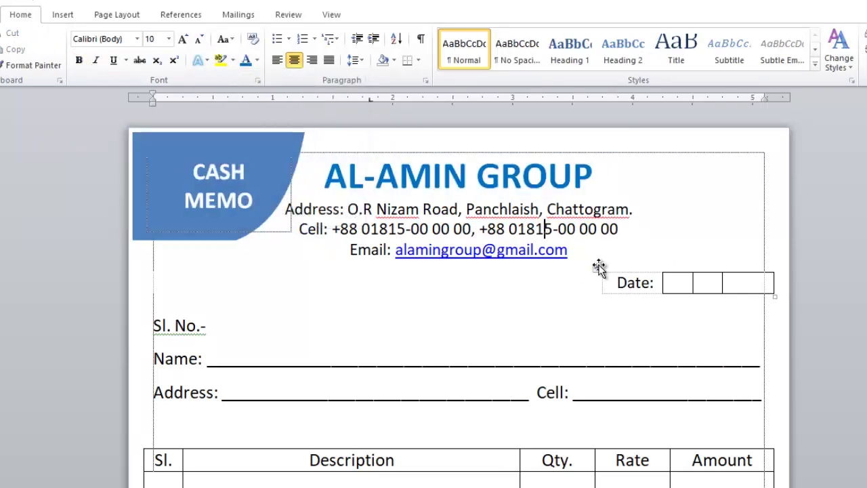
# Shade the item table's header row blue
pyautogui.scroll(-5, 595, 265)
pyautogui.moveTo(750, 257); pyautogui.dragTo(169, 259)
pyautogui.scroll(5, 308, 199)
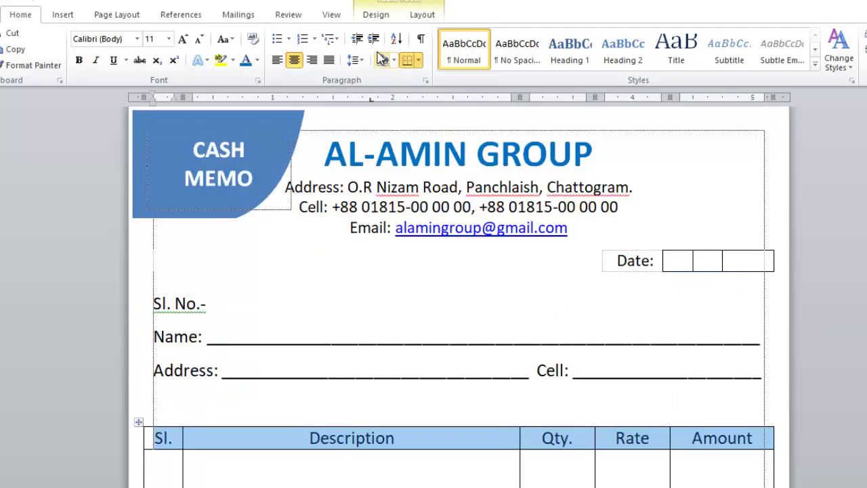
pyautogui.click(375, 14)
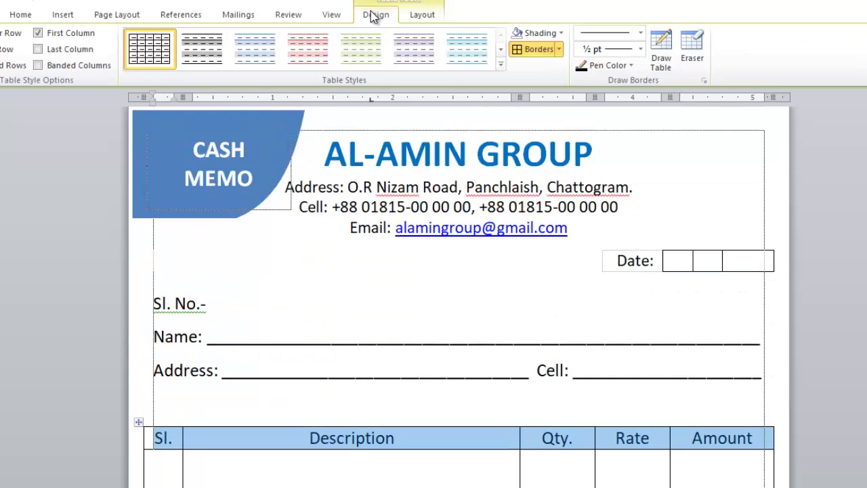
pyautogui.click(560, 34)
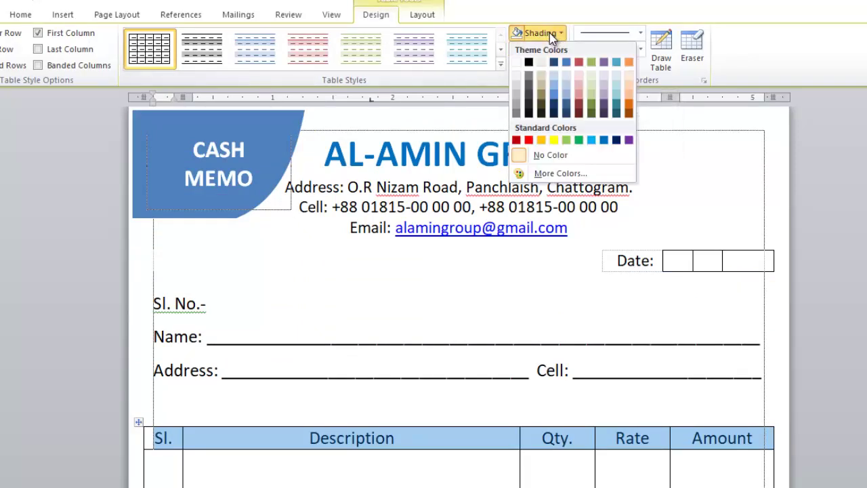
pyautogui.click(606, 141)
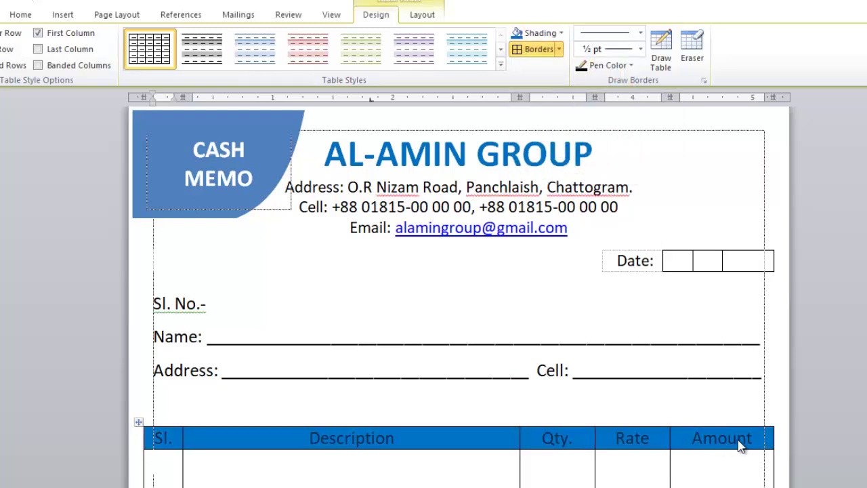
pyautogui.click(742, 442)
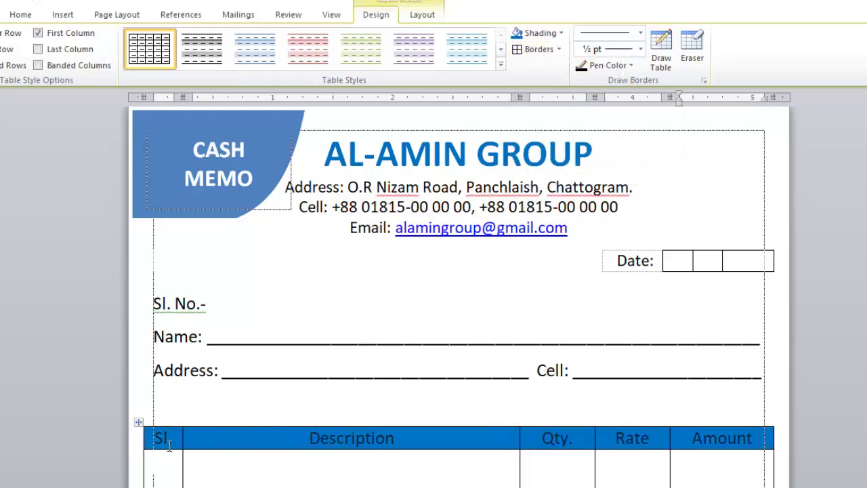
# Make the header row text white
pyautogui.click(171, 445)
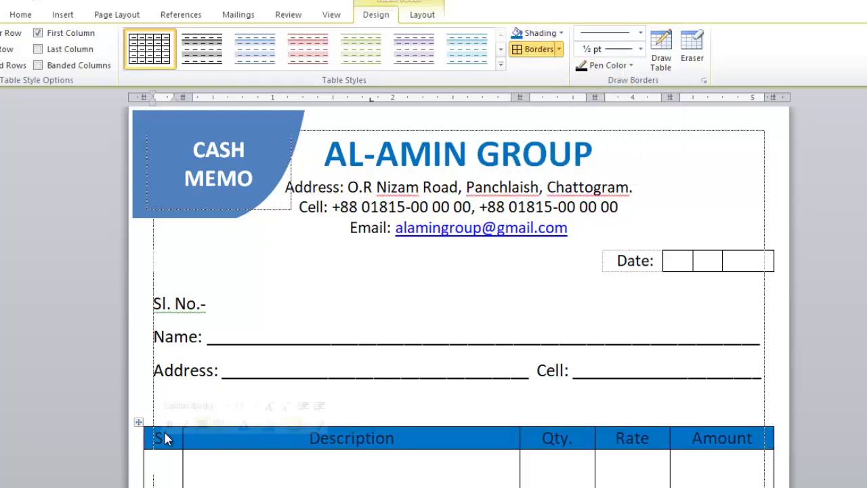
pyautogui.click(19, 15)
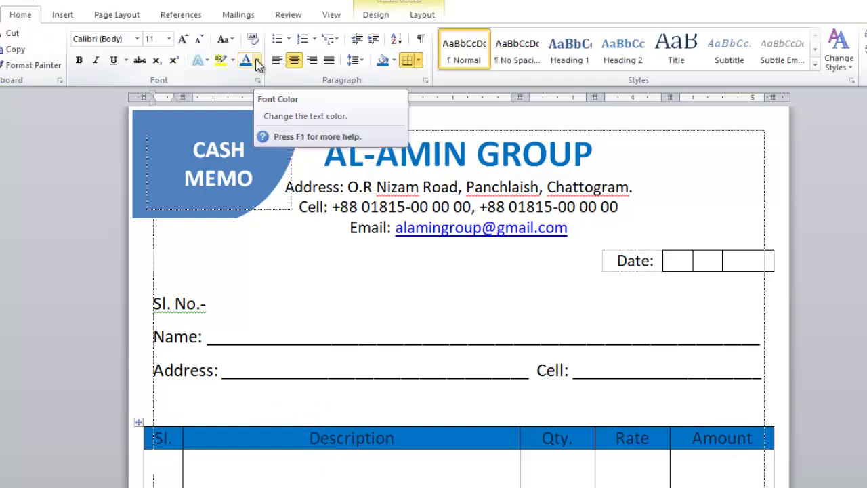
pyautogui.click(257, 61)
pyautogui.click(250, 135)
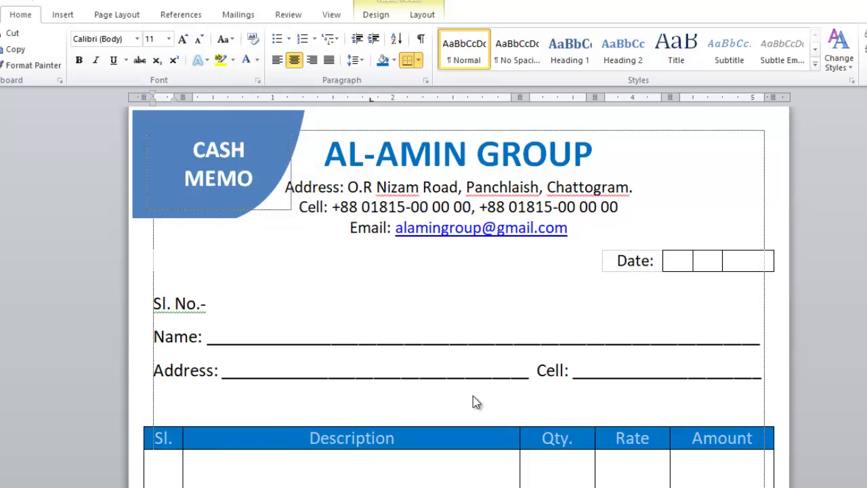
# Shrink the blank line above the item table by two font-size steps
pyautogui.click(437, 404)
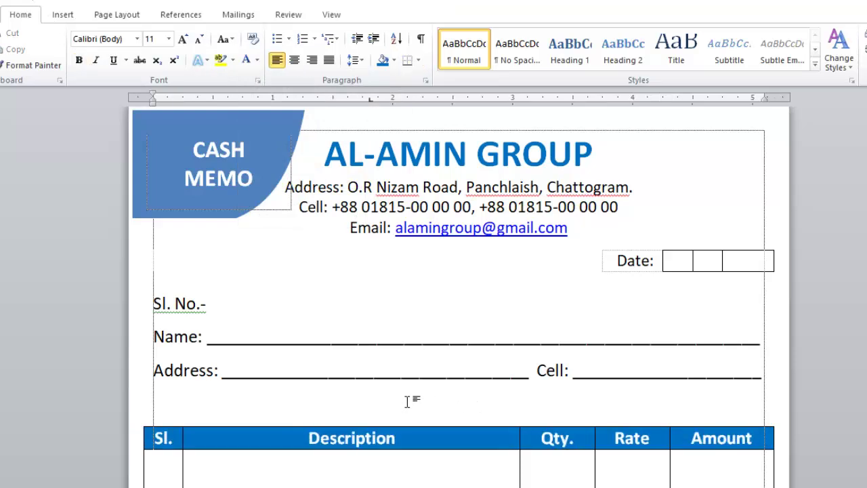
pyautogui.hotkey('ctrl', '[')
pyautogui.hotkey('ctrl', '[')
pyautogui.hotkey('ctrl', '[')
pyautogui.hotkey('ctrl', '[')
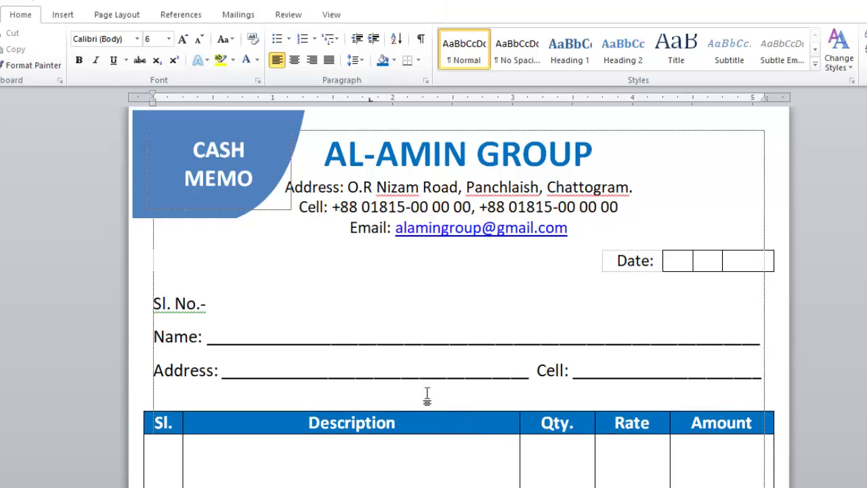
pyautogui.hotkey('ctrl', '[')
pyautogui.scroll(-8, 610, 303)
# Draw a rectangle along the bottom-left edge of the page
pyautogui.scroll(6, 609, 303)
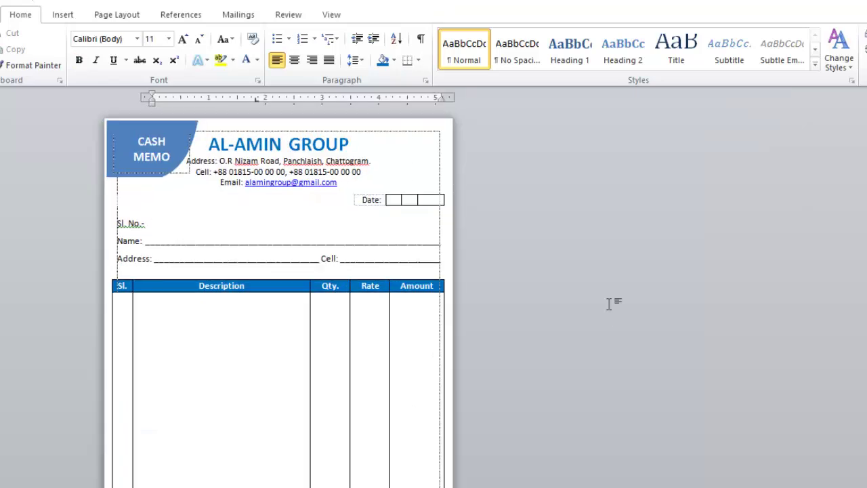
pyautogui.click(610, 303)
pyautogui.scroll(1, 609, 304)
pyautogui.scroll(1, 609, 303)
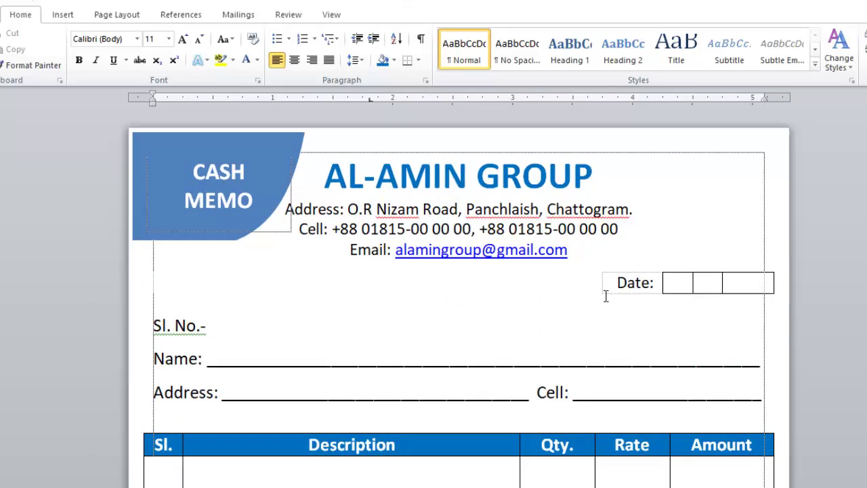
pyautogui.scroll(-10, 607, 296)
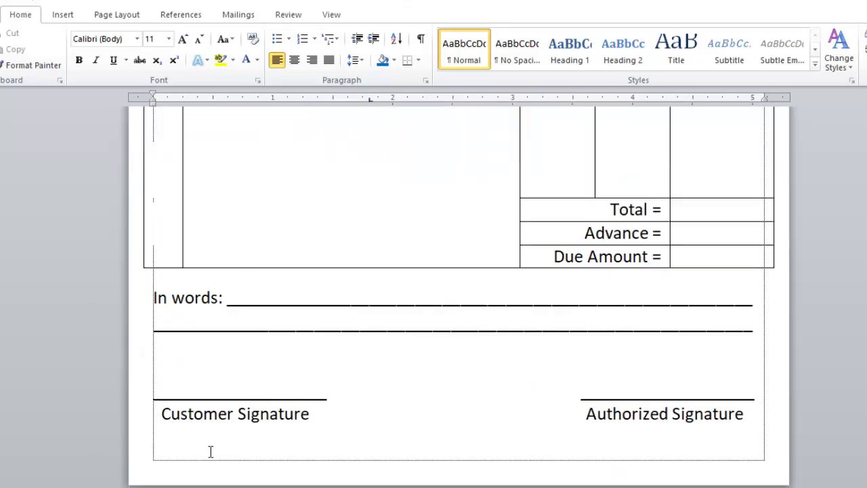
pyautogui.click(62, 15)
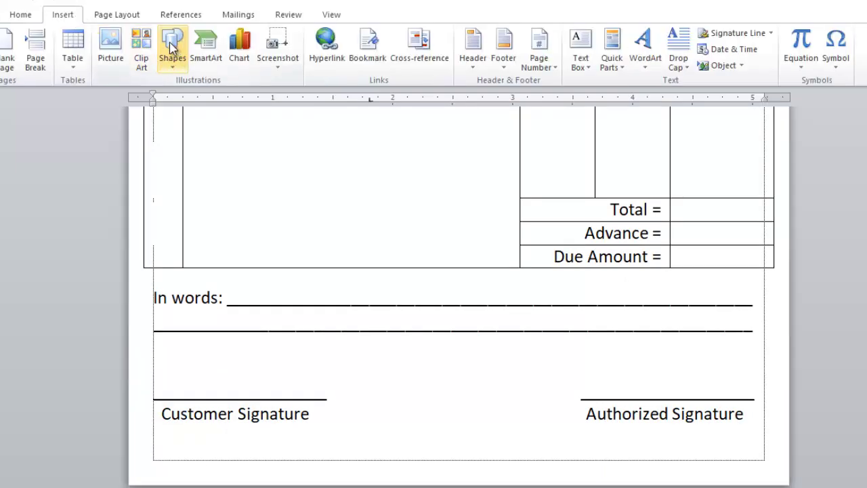
pyautogui.click(173, 44)
pyautogui.click(211, 96)
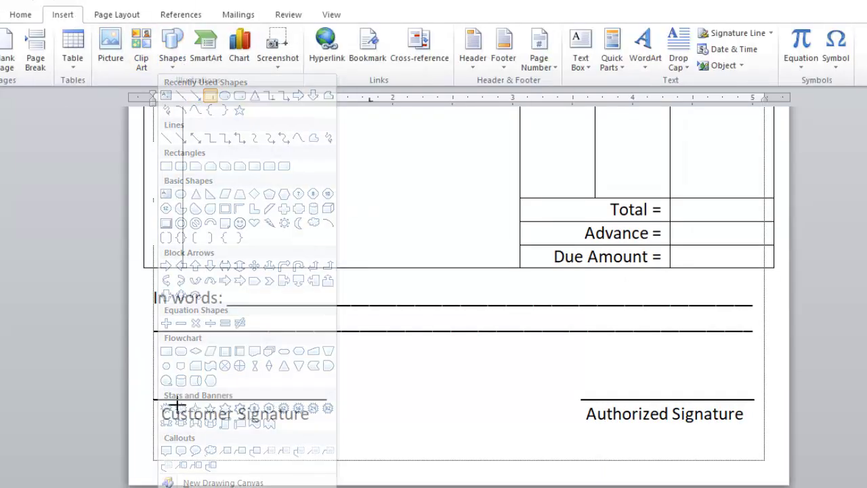
pyautogui.moveTo(132, 461); pyautogui.dragTo(378, 483)
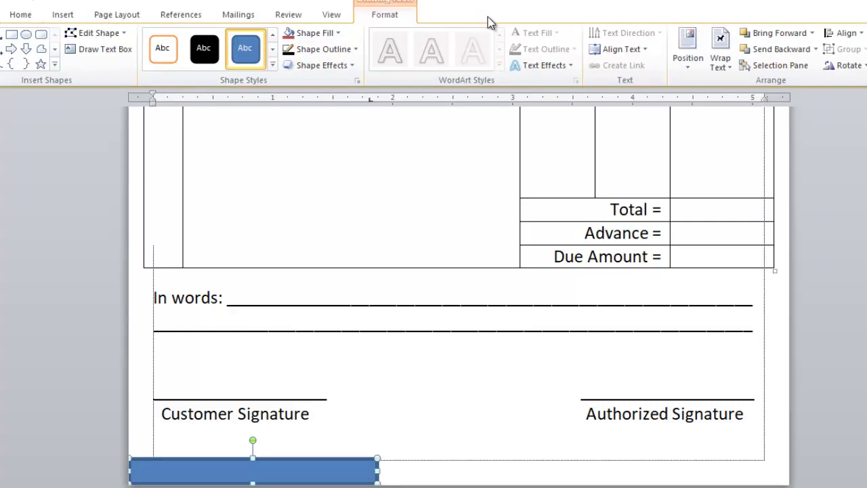
# Fill the rectangle with standard Blue, remove its outline, and copy it further right
pyautogui.click(322, 34)
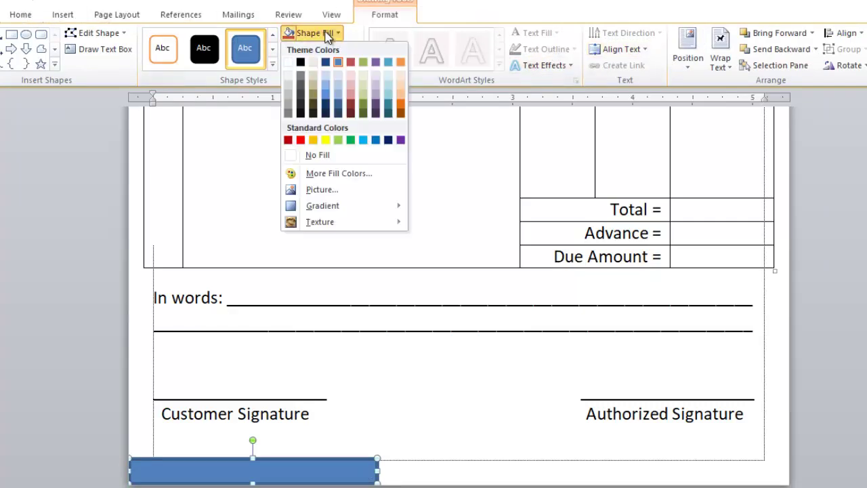
pyautogui.press('Escape')
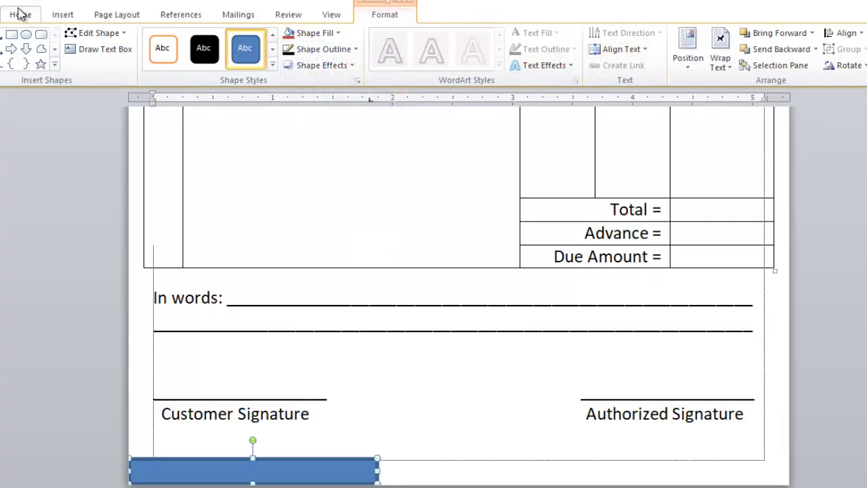
pyautogui.click(19, 13)
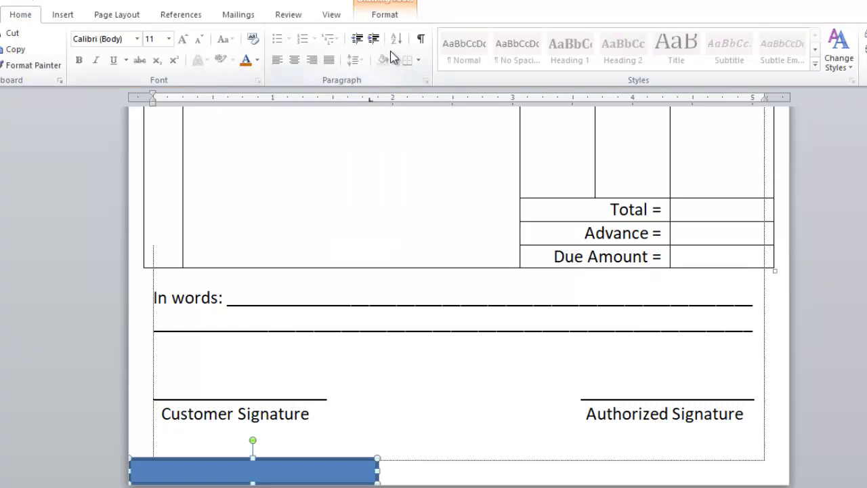
pyautogui.click(385, 14)
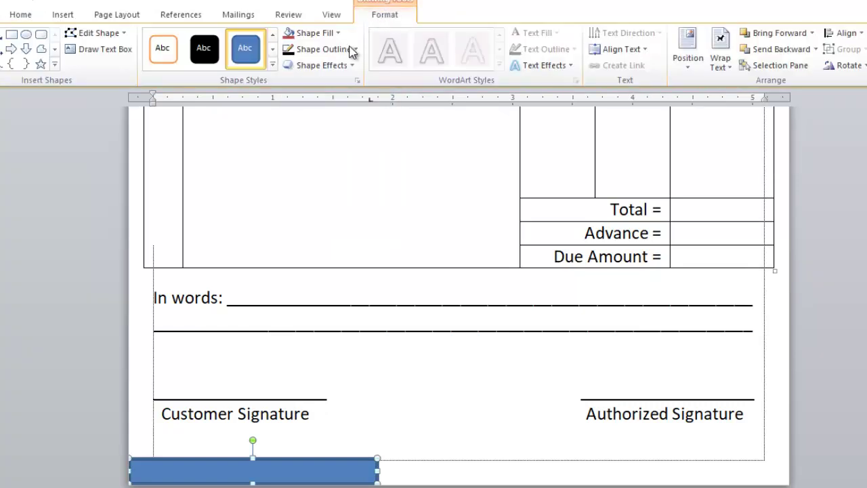
pyautogui.click(313, 34)
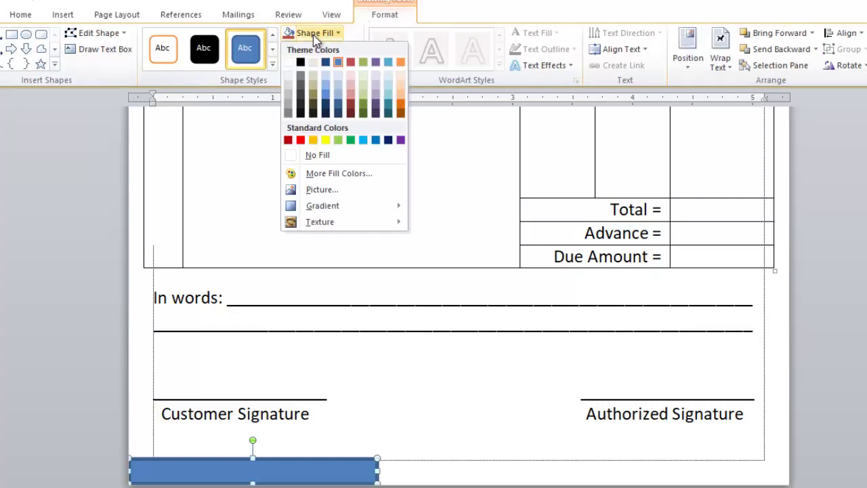
pyautogui.click(376, 142)
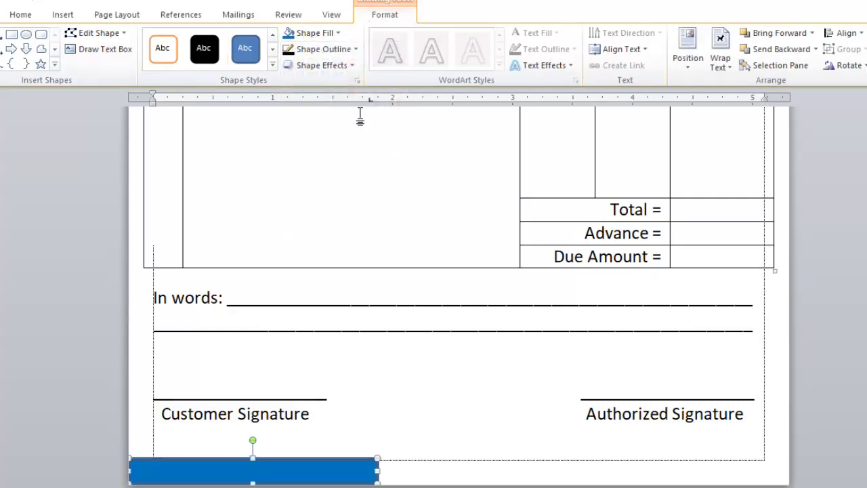
pyautogui.click(341, 50)
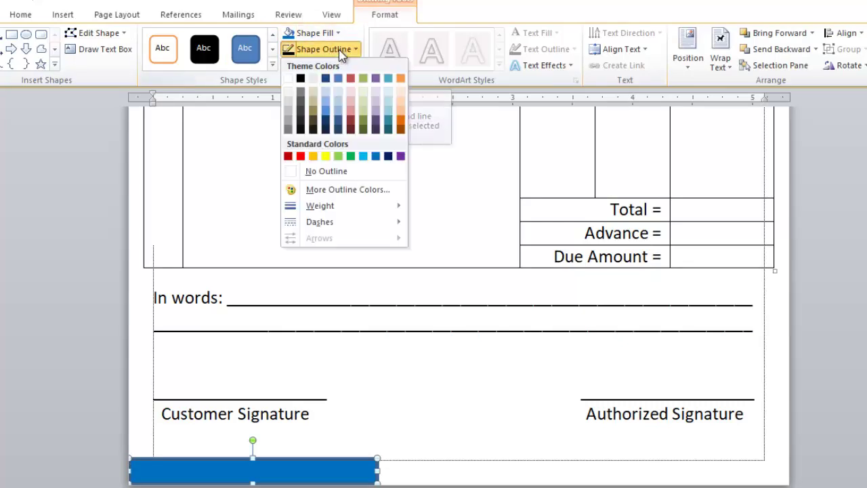
pyautogui.click(374, 171)
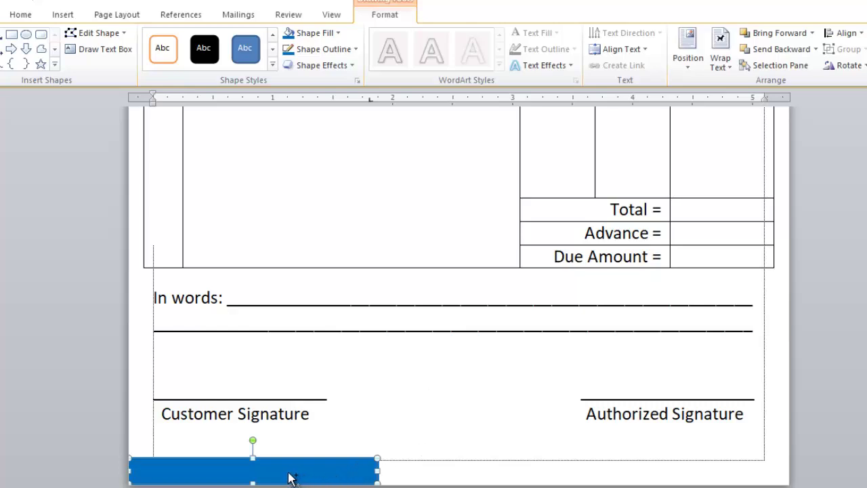
pyautogui.moveTo(296, 472); pyautogui.dragTo(665, 467)
# Resize and align the three rectangles into one continuous bar across the page bottom
pyautogui.click(298, 473)
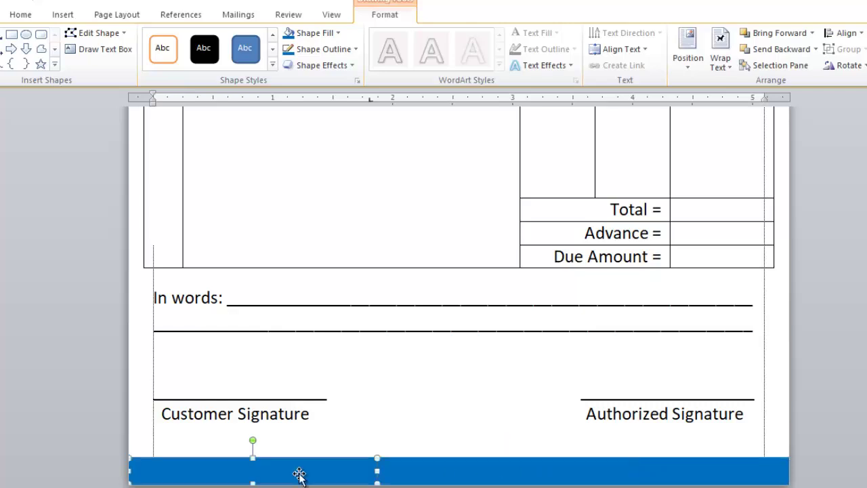
pyautogui.moveTo(377, 471); pyautogui.dragTo(345, 471)
pyautogui.click(400, 474)
pyautogui.press('Left')
pyautogui.press('Left')
pyautogui.press('Left')
pyautogui.press('Left')
pyautogui.press('Left')
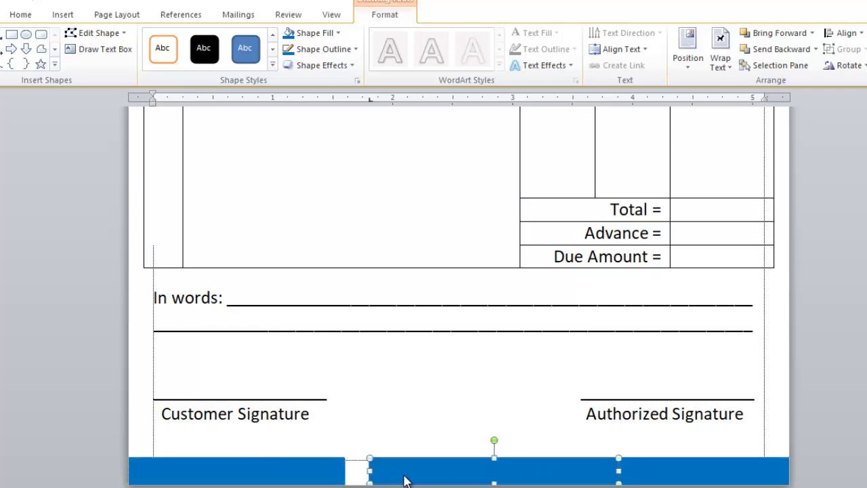
pyautogui.press('Left')
pyautogui.click(614, 477)
pyautogui.moveTo(542, 471); pyautogui.dragTo(595, 471)
pyautogui.click(531, 471)
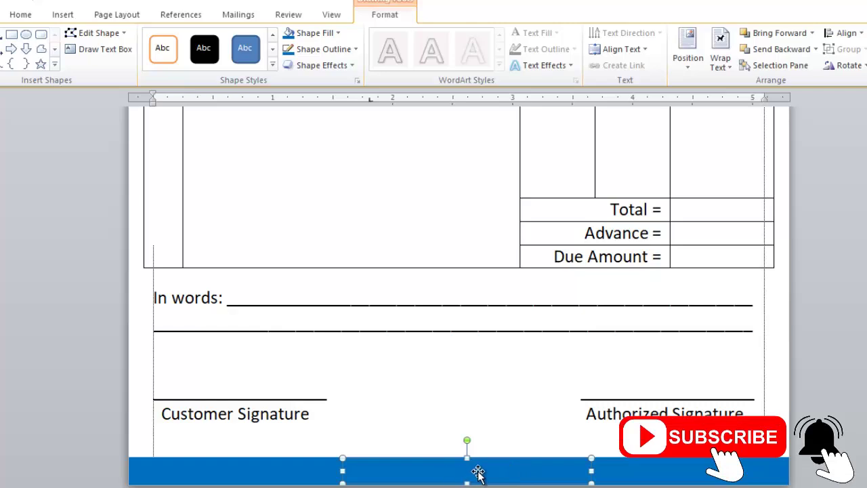
# Give the left and right bar pieces black fill and black outline, leaving the middle blue
pyautogui.click(253, 472)
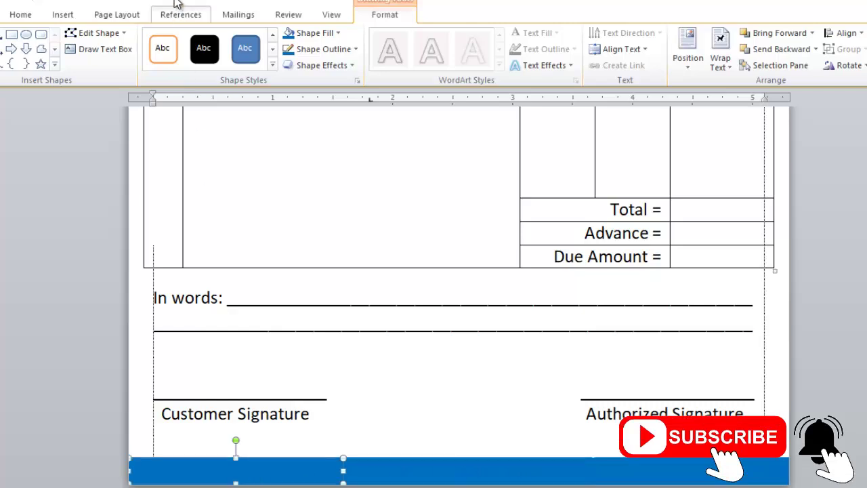
pyautogui.click(321, 34)
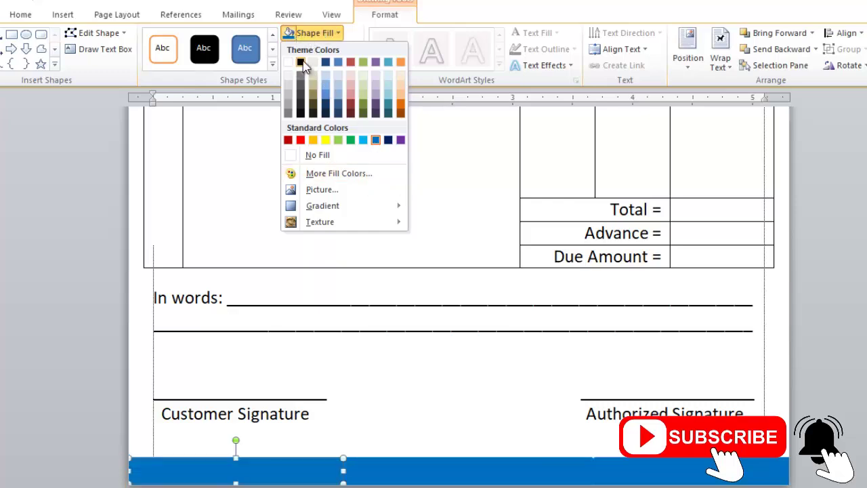
pyautogui.click(300, 62)
pyautogui.click(311, 48)
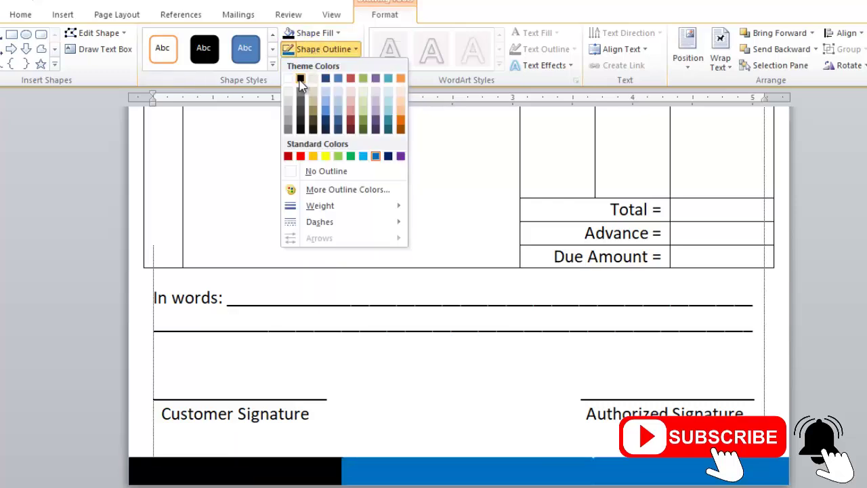
pyautogui.click(301, 78)
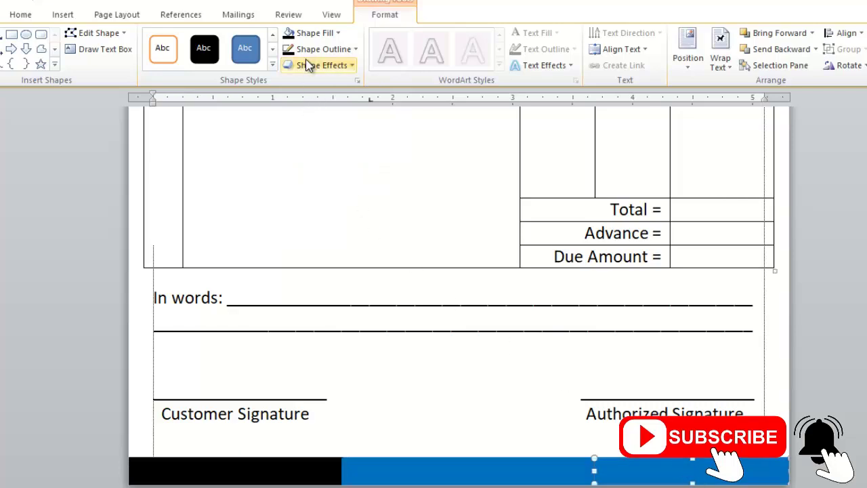
pyautogui.click(288, 49)
pyautogui.click(288, 33)
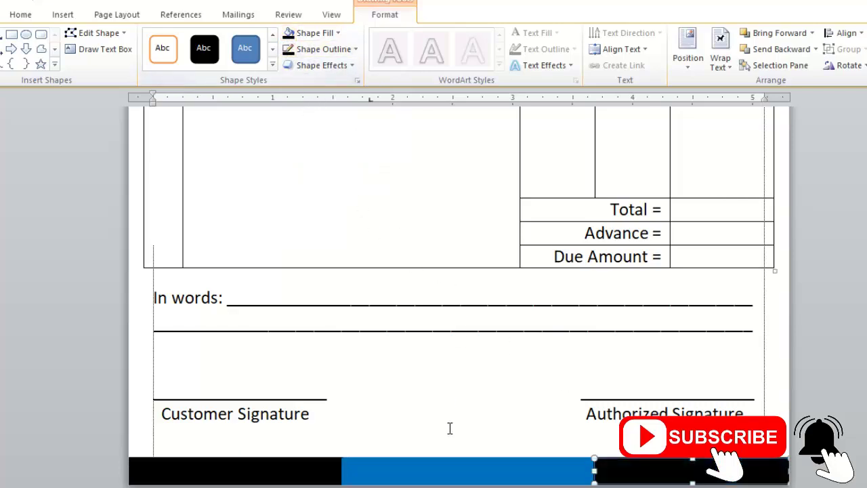
pyautogui.click(438, 471)
pyautogui.click(420, 404)
pyautogui.scroll(10, 414, 393)
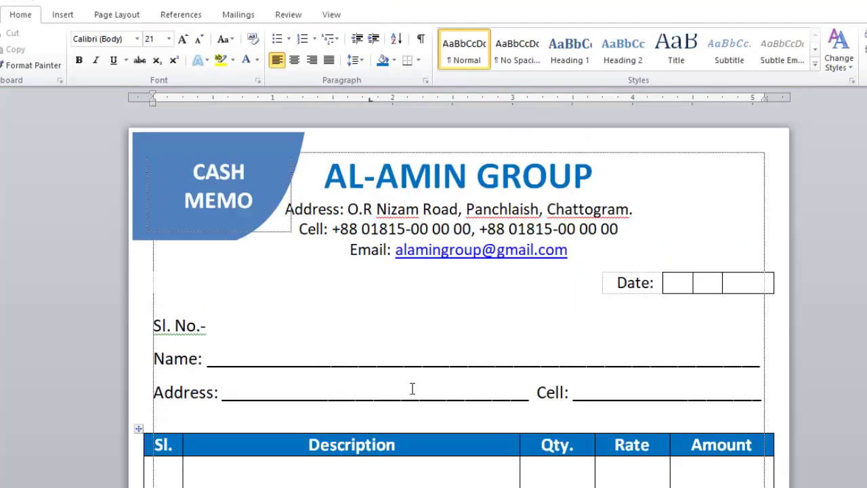
pyautogui.scroll(-10, 412, 364)
pyautogui.click(461, 470)
pyautogui.click(489, 402)
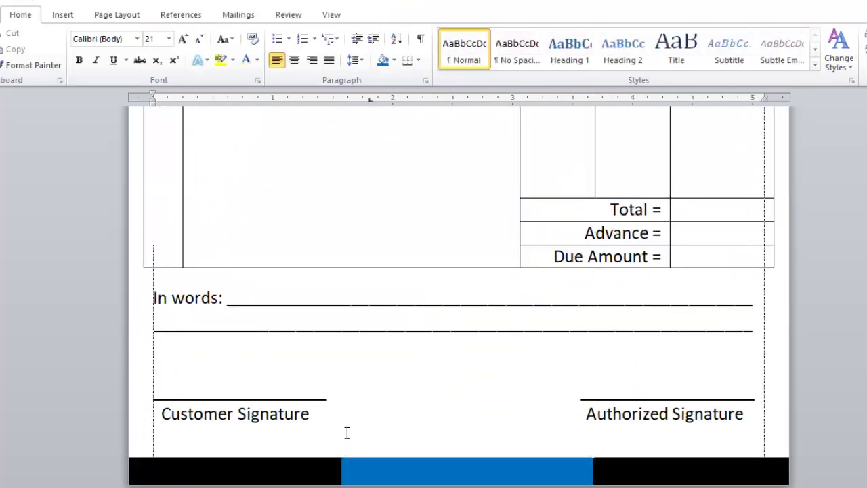
pyautogui.click(274, 478)
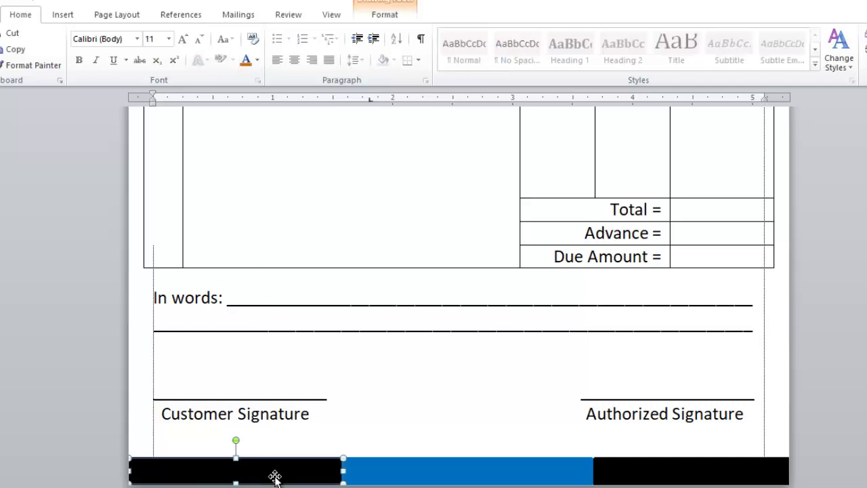
# Edit points so the black left piece and blue band meet along a slanted edge
pyautogui.click(378, 15)
pyautogui.click(97, 33)
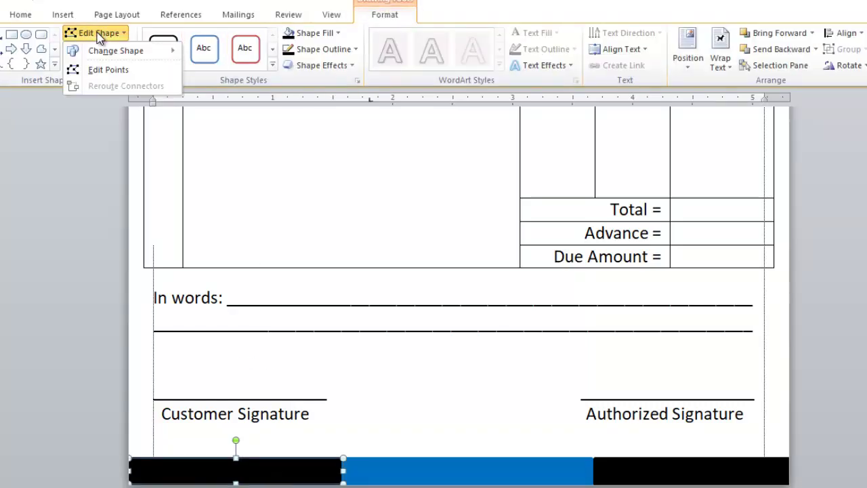
pyautogui.click(106, 70)
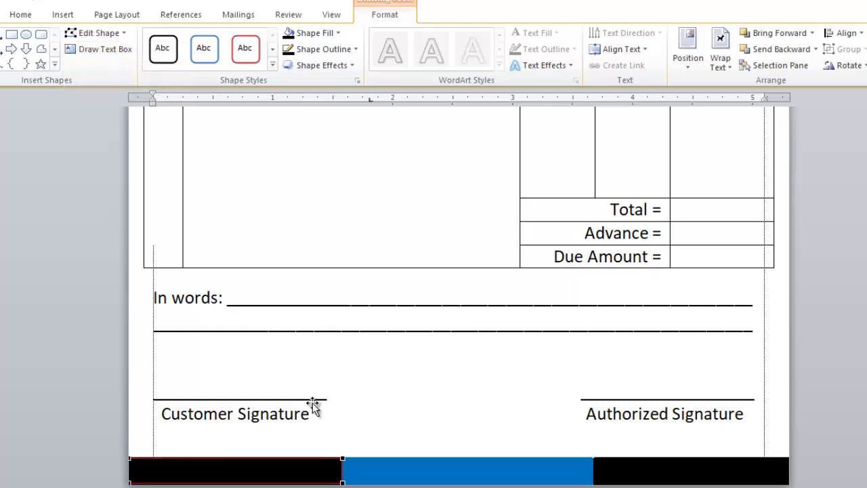
pyautogui.moveTo(341, 482); pyautogui.dragTo(329, 482)
pyautogui.click(352, 481)
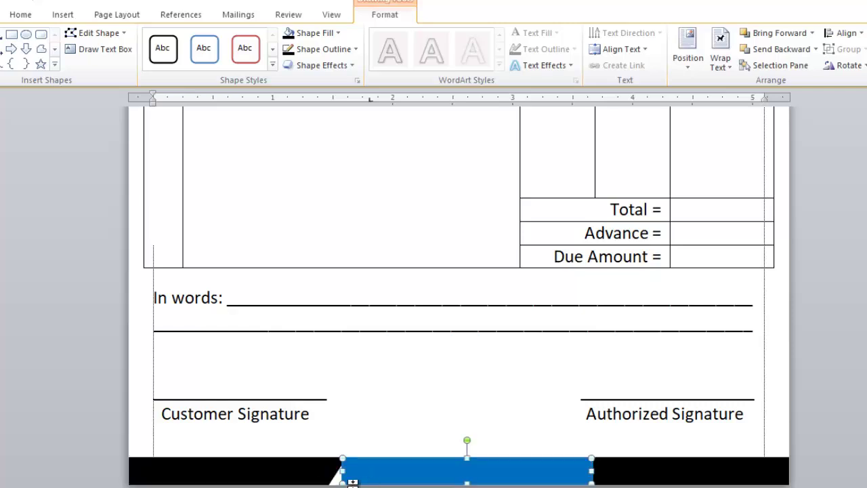
pyautogui.click(98, 33)
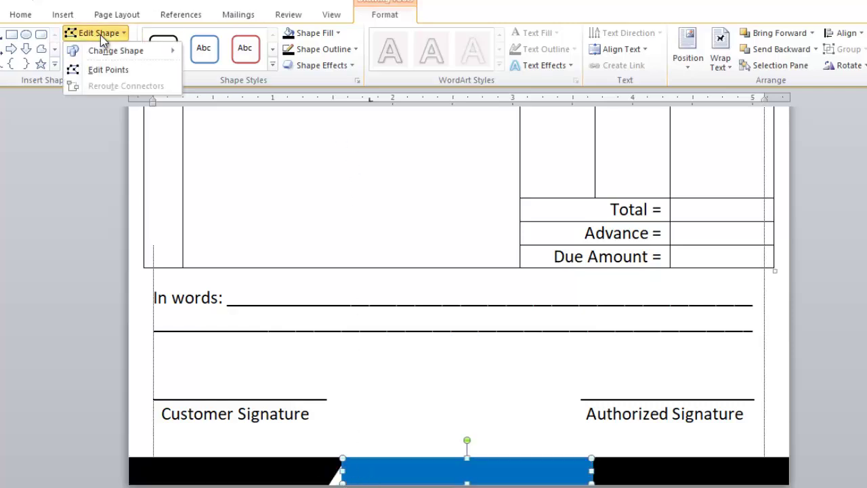
pyautogui.click(101, 70)
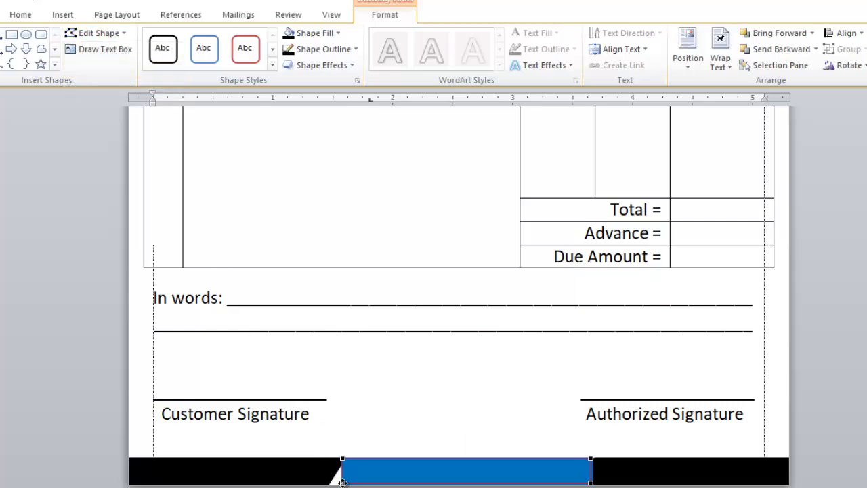
pyautogui.moveTo(338, 481); pyautogui.dragTo(327, 482)
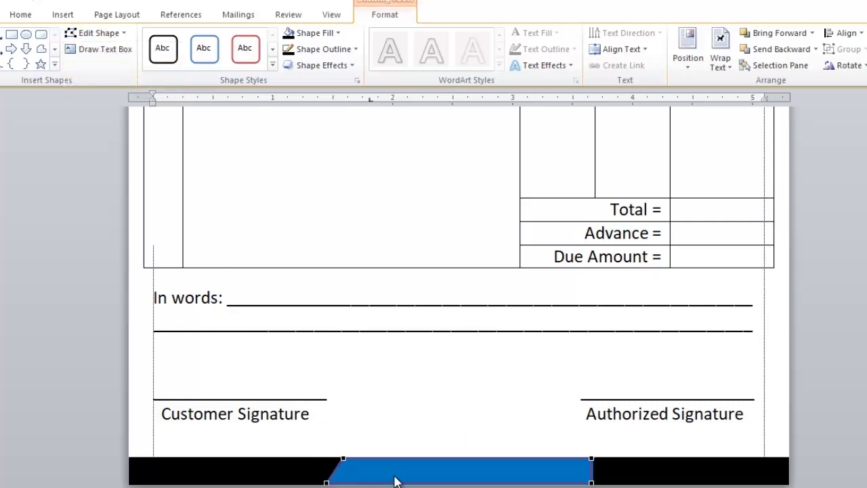
pyautogui.click(637, 483)
# Slant the blue band's right edge and the black right piece's left edge to match
pyautogui.click(561, 474)
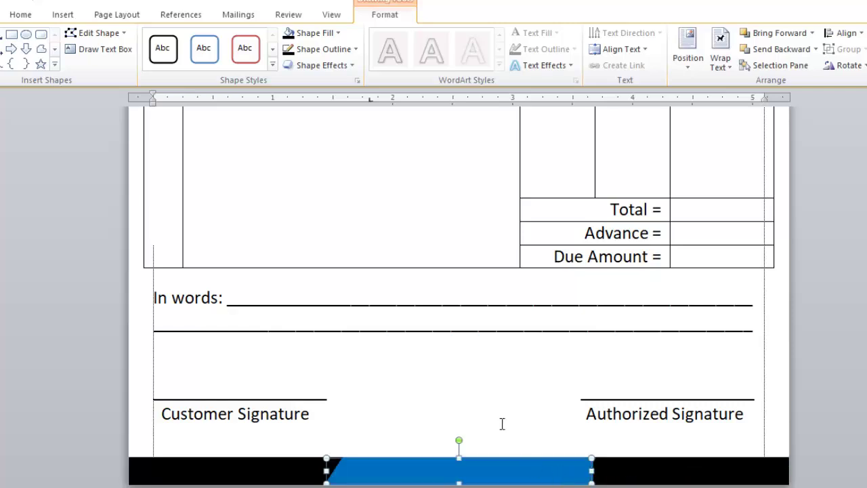
pyautogui.click(98, 33)
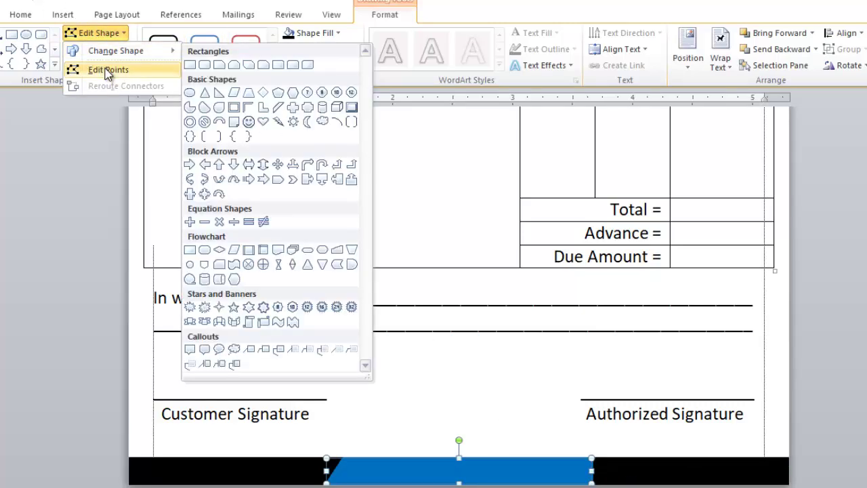
pyautogui.click(106, 70)
pyautogui.moveTo(591, 483)
pyautogui.mouseDown()
pyautogui.moveTo(574, 483)
pyautogui.moveTo(582, 483)
pyautogui.mouseUp()
pyautogui.click(617, 472)
pyautogui.click(95, 32)
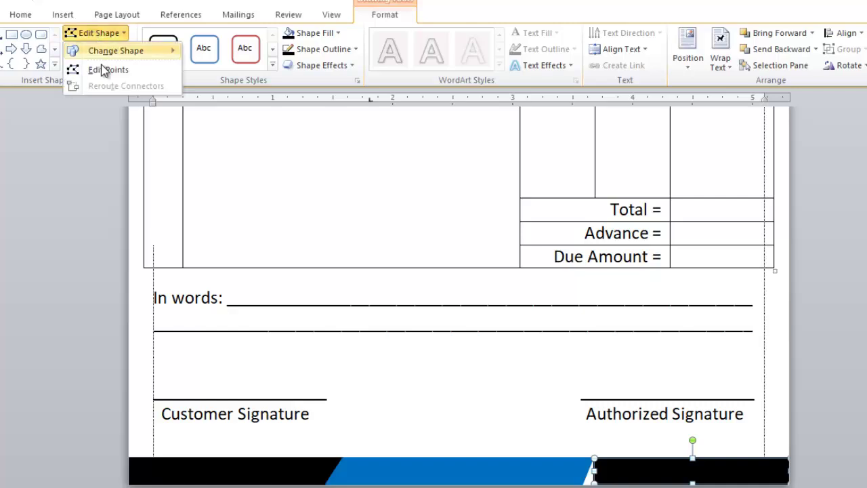
pyautogui.click(119, 71)
pyautogui.moveTo(595, 482); pyautogui.dragTo(580, 484)
pyautogui.click(655, 437)
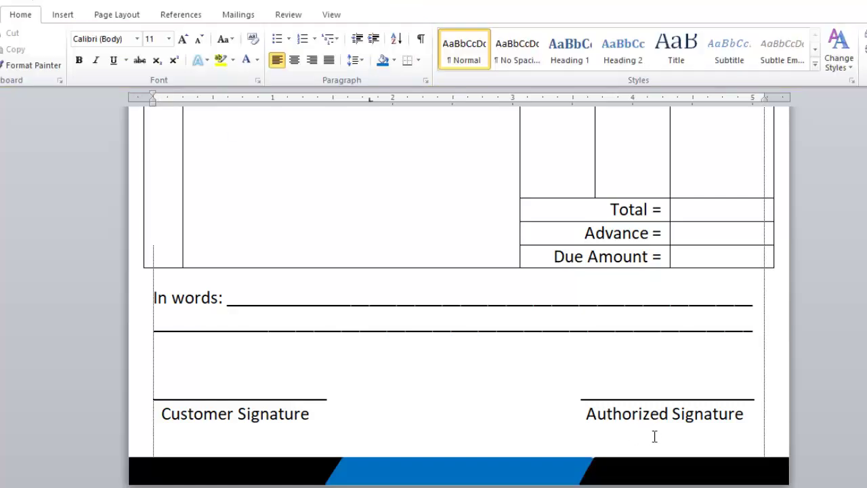
# Shade the Total row light blue
pyautogui.keyDown('ctrl'); pyautogui.scroll(-5, 570, 383); pyautogui.keyUp('ctrl')
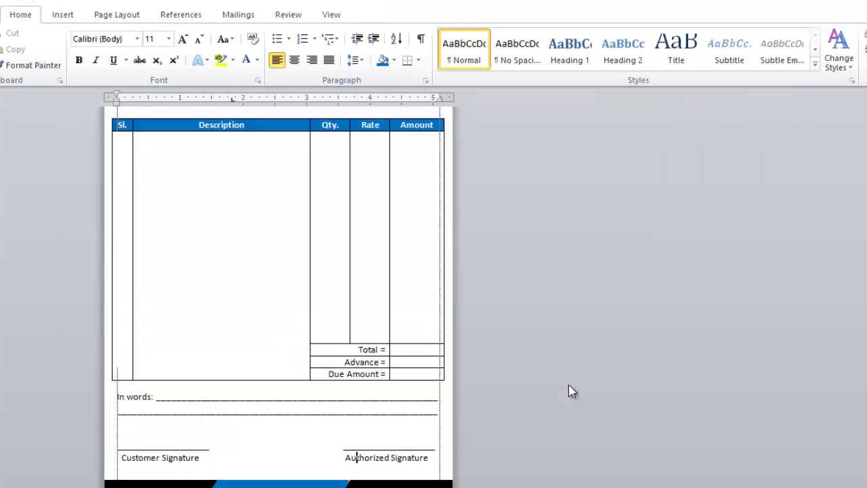
pyautogui.keyDown('ctrl'); pyautogui.scroll(-2, 569, 391); pyautogui.keyUp('ctrl')
pyautogui.keyDown('ctrl'); pyautogui.scroll(-3, 467, 390); pyautogui.keyUp('ctrl')
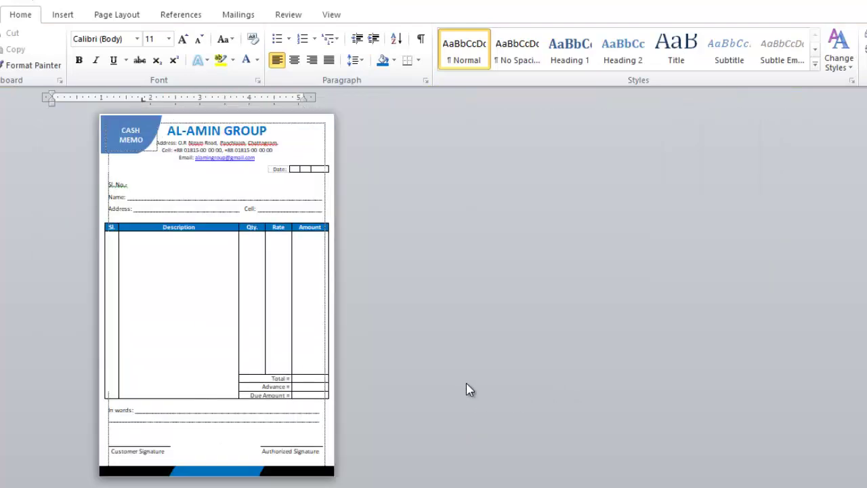
pyautogui.keyDown('ctrl'); pyautogui.scroll(5, 466, 389); pyautogui.keyUp('ctrl')
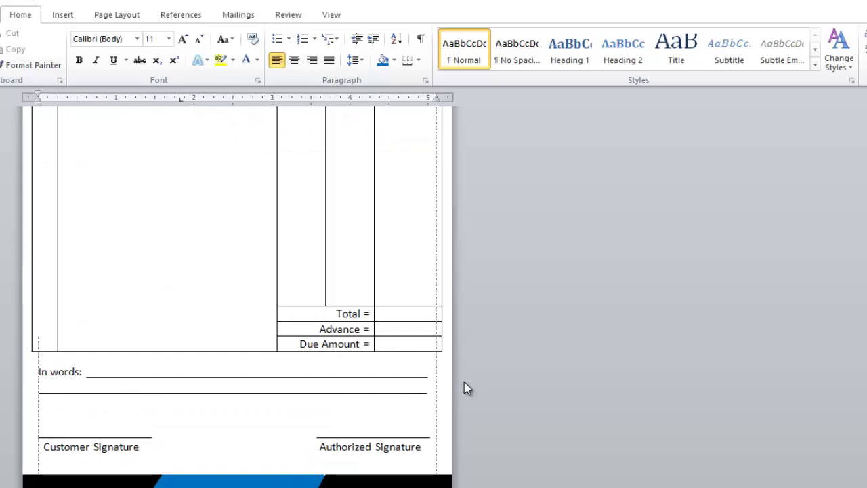
pyautogui.keyDown('ctrl'); pyautogui.scroll(2, 465, 383); pyautogui.keyUp('ctrl')
pyautogui.scroll(1, 468, 381)
pyautogui.click(597, 389)
pyautogui.scroll(-1, 625, 328)
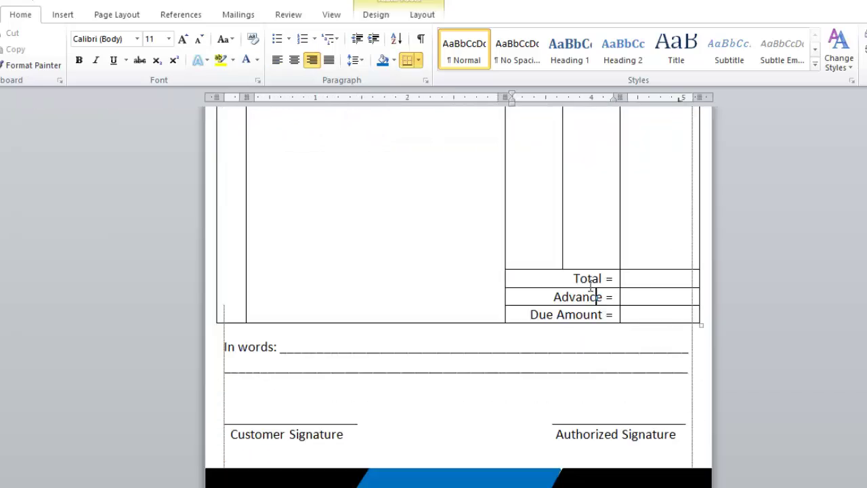
pyautogui.moveTo(570, 278); pyautogui.dragTo(646, 278)
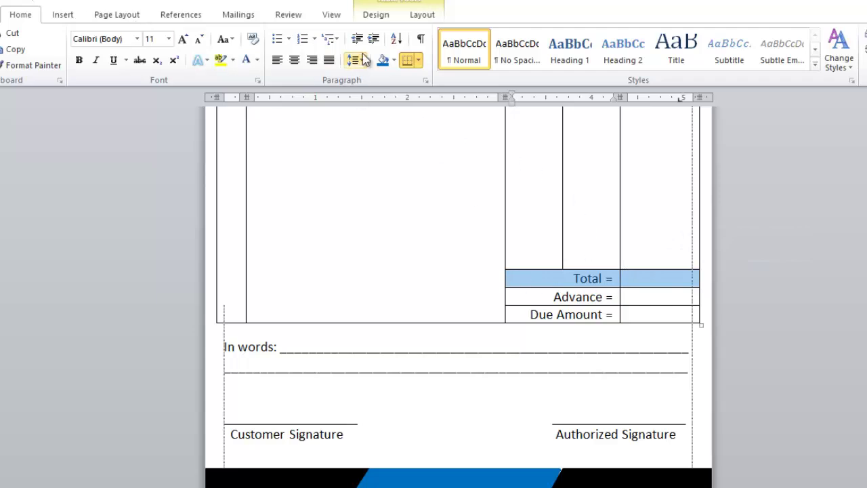
pyautogui.click(395, 59)
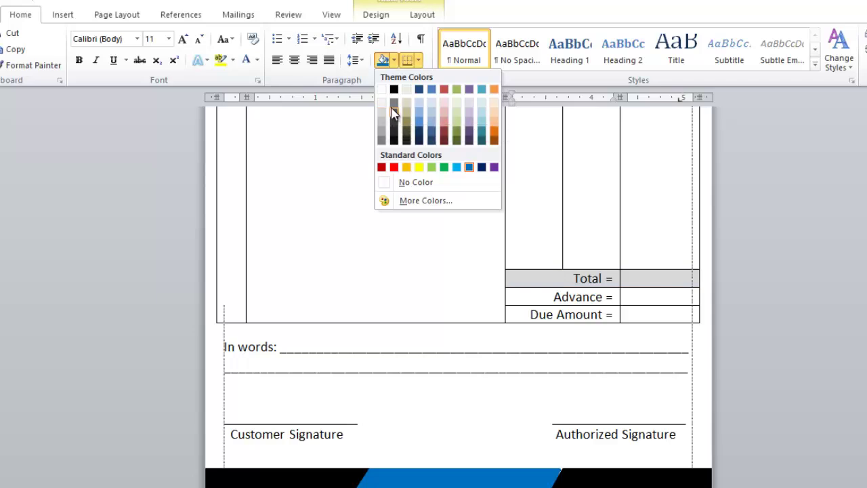
pyautogui.click(420, 98)
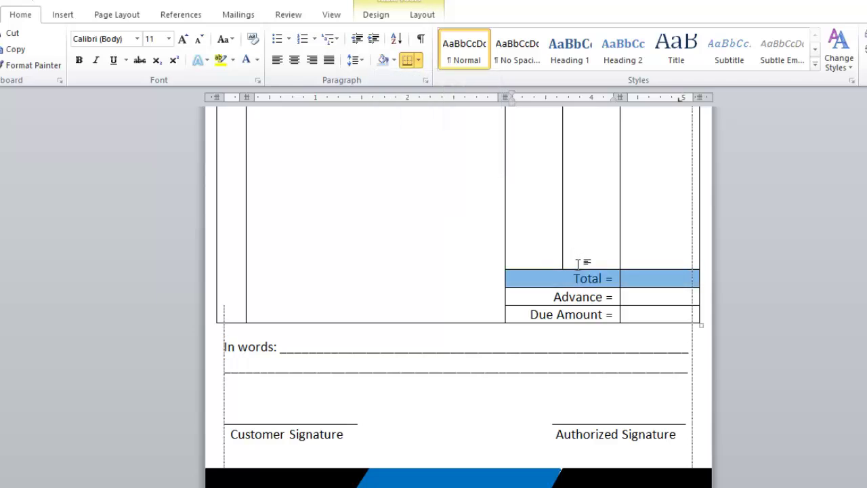
# Shade the Advance row pink
pyautogui.click(579, 296)
pyautogui.moveTo(605, 297); pyautogui.dragTo(651, 297)
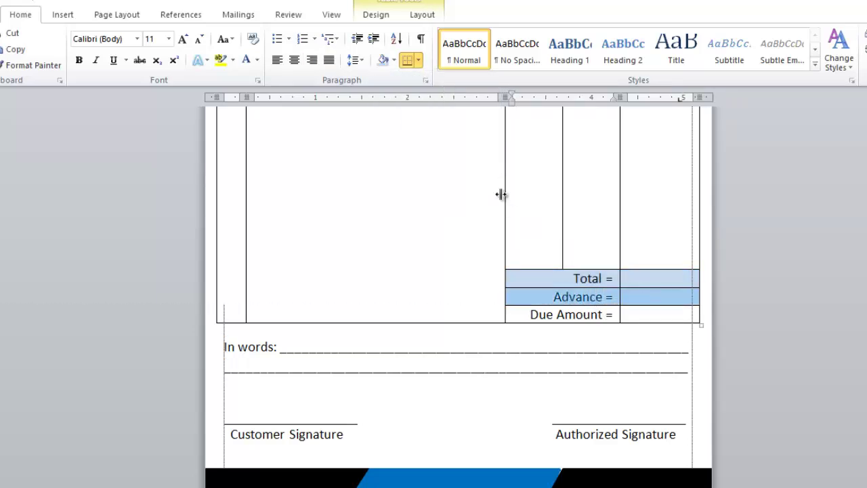
pyautogui.click(394, 60)
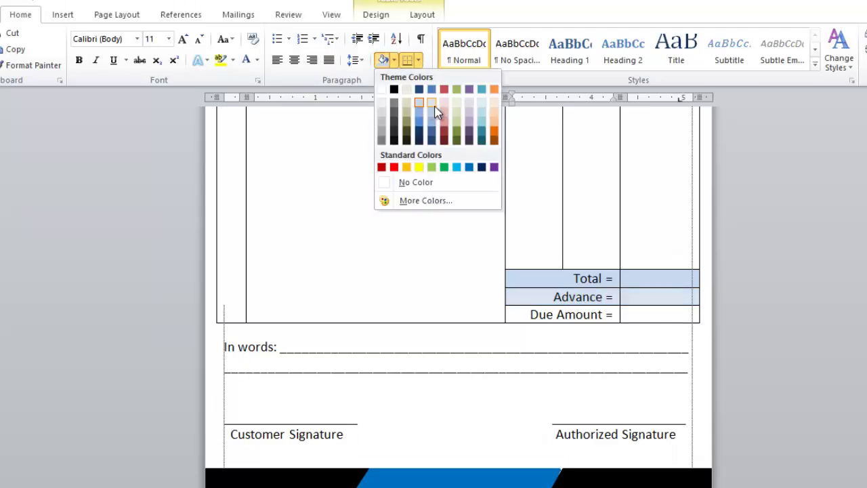
pyautogui.click(444, 102)
# Shade the Due Amount row light green
pyautogui.click(585, 314)
pyautogui.moveTo(577, 315); pyautogui.dragTo(651, 315)
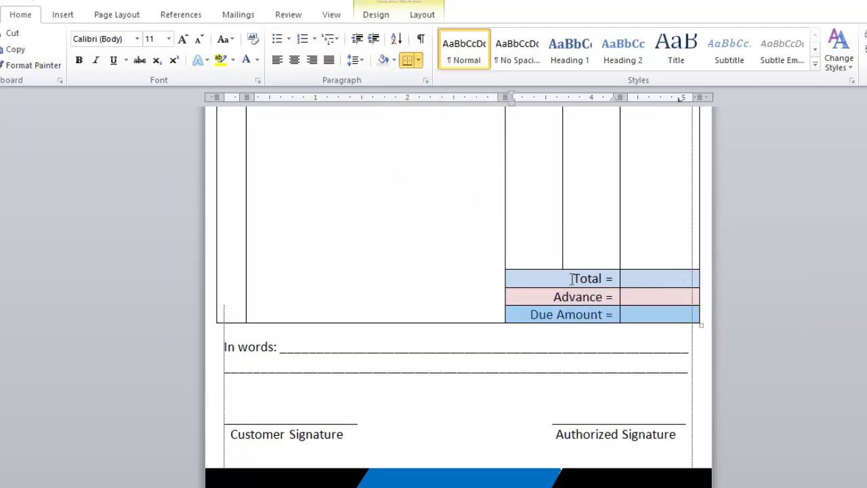
pyautogui.click(396, 59)
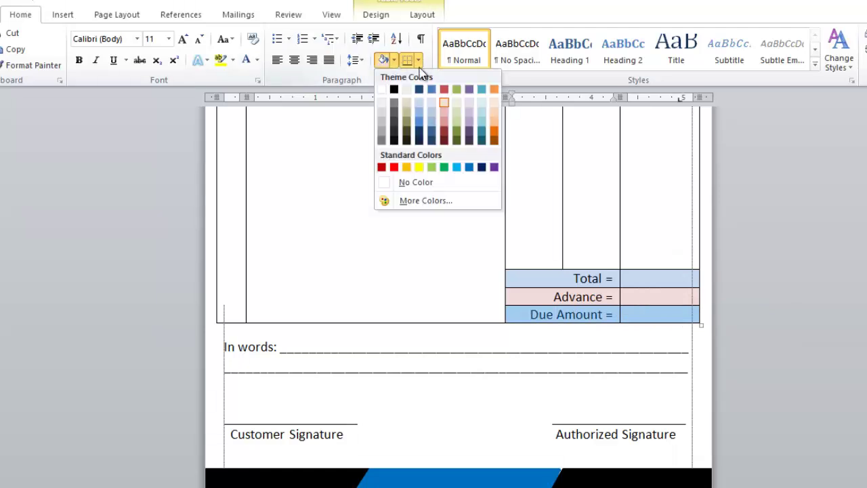
pyautogui.click(458, 111)
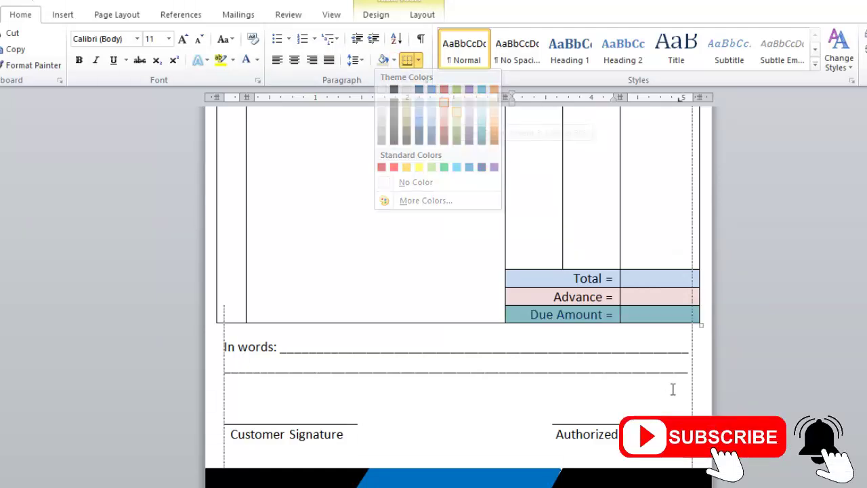
pyautogui.click(608, 350)
pyautogui.scroll(-5, 397, 318)
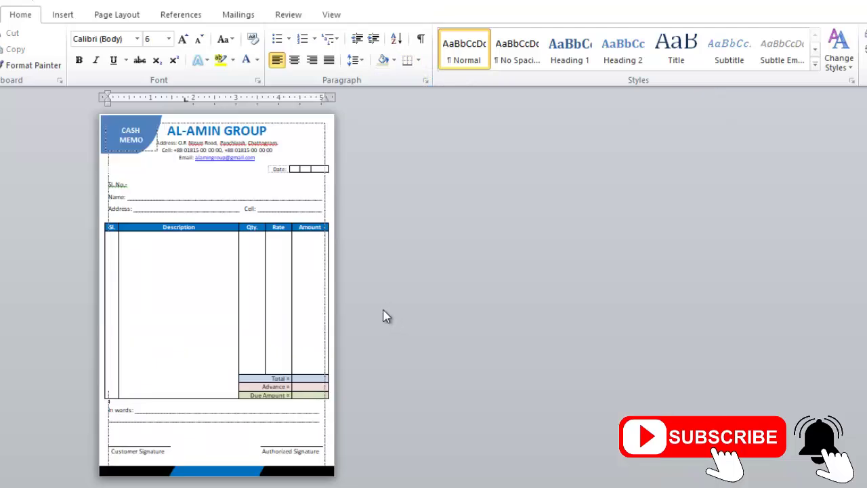
# Save the memo as Word document 'AL' in the Desktop's New folder (2)
pyautogui.hotkey('ctrl', 's')
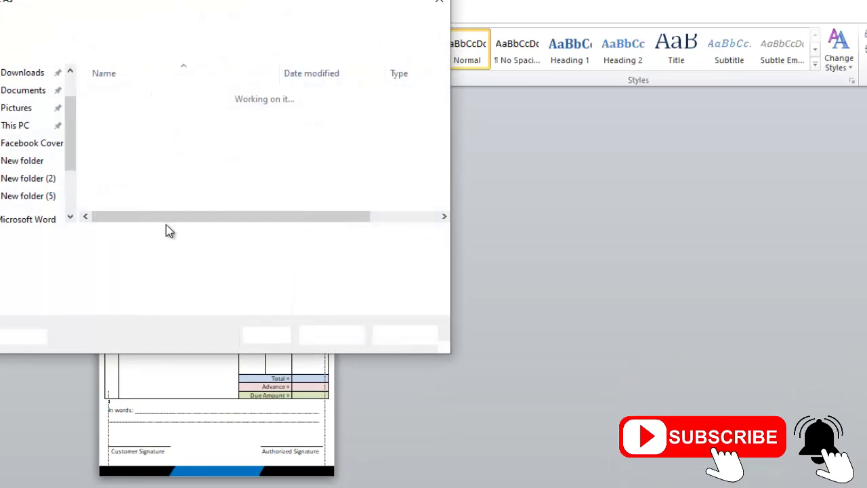
pyautogui.scroll(1, 68, 149)
pyautogui.click(58, 70)
pyautogui.doubleClick(359, 132)
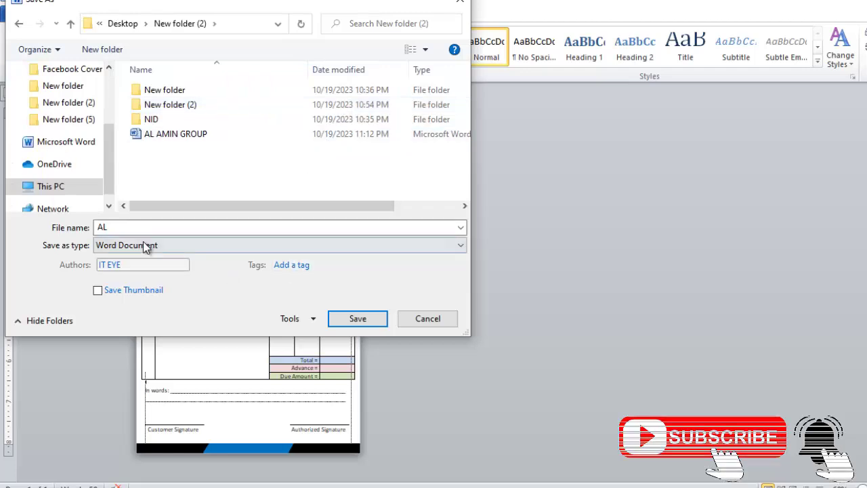
pyautogui.click(357, 324)
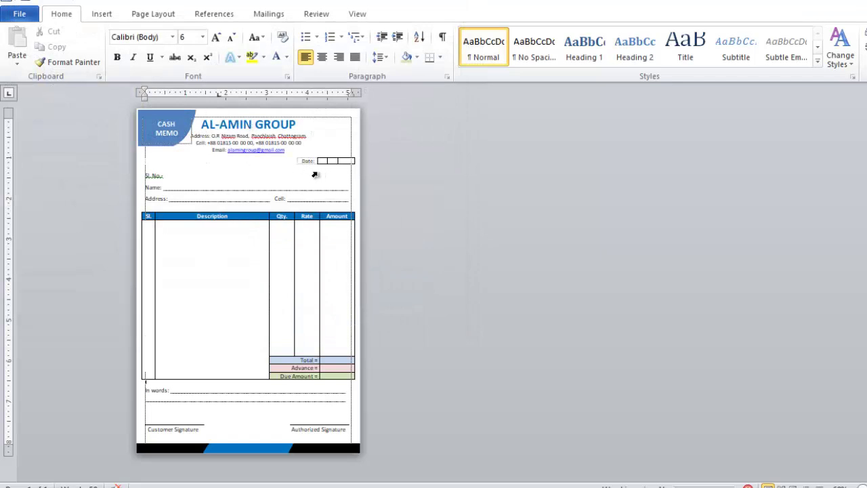
pyautogui.keyDown('ctrl'); pyautogui.scroll(9, 318, 175); pyautogui.keyUp('ctrl')
pyautogui.scroll(10, 315, 175)
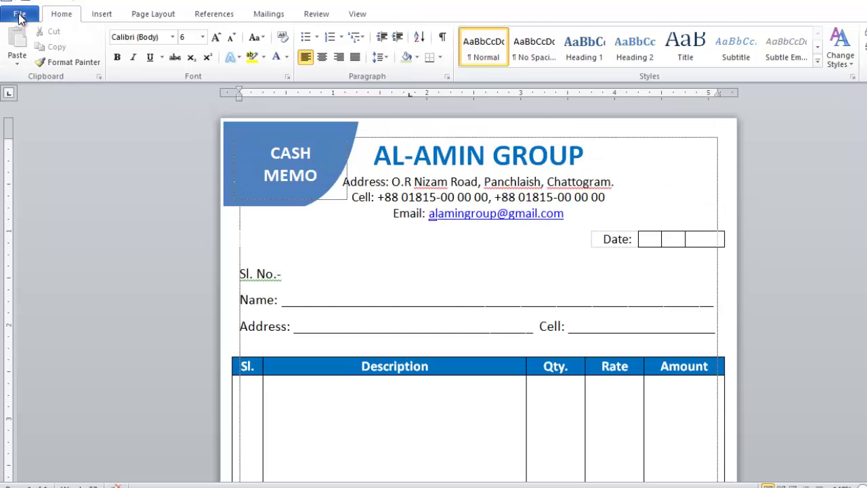
# Save another copy of the memo as a PDF named 'AL'
pyautogui.click(20, 15)
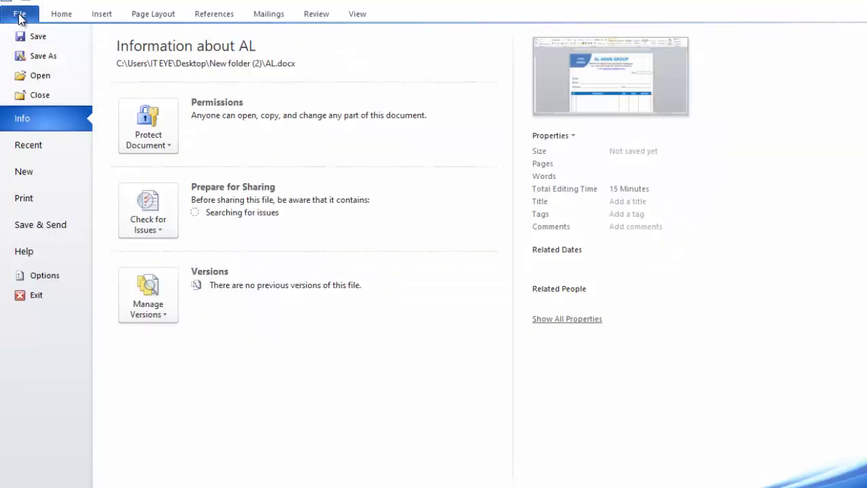
pyautogui.click(45, 59)
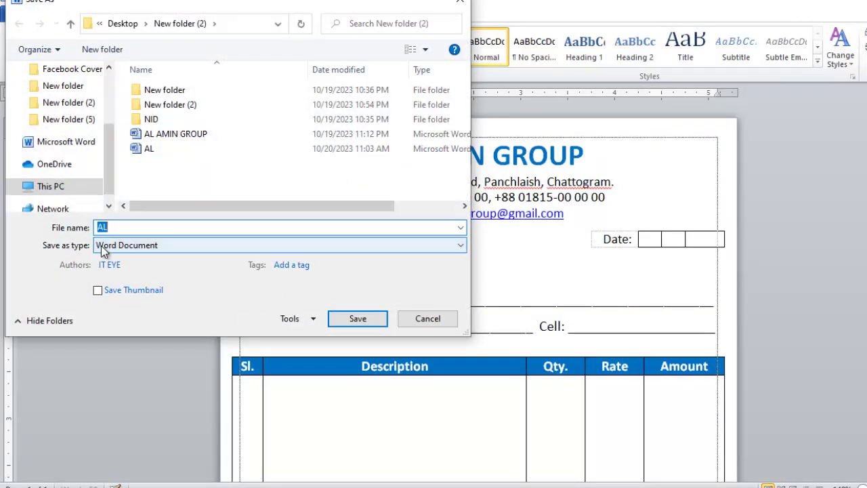
pyautogui.click(124, 245)
pyautogui.click(116, 319)
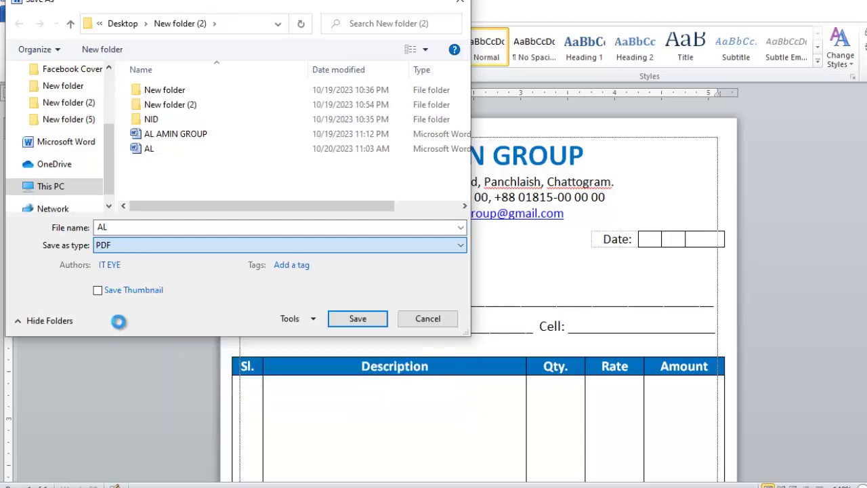
pyautogui.click(360, 357)
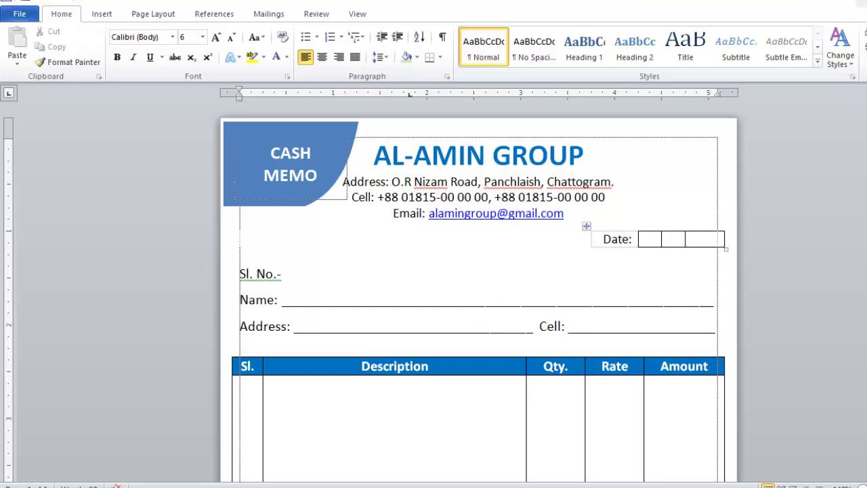
# Preview the finished memo page in Print view
pyautogui.scroll(-6, 507, 264)
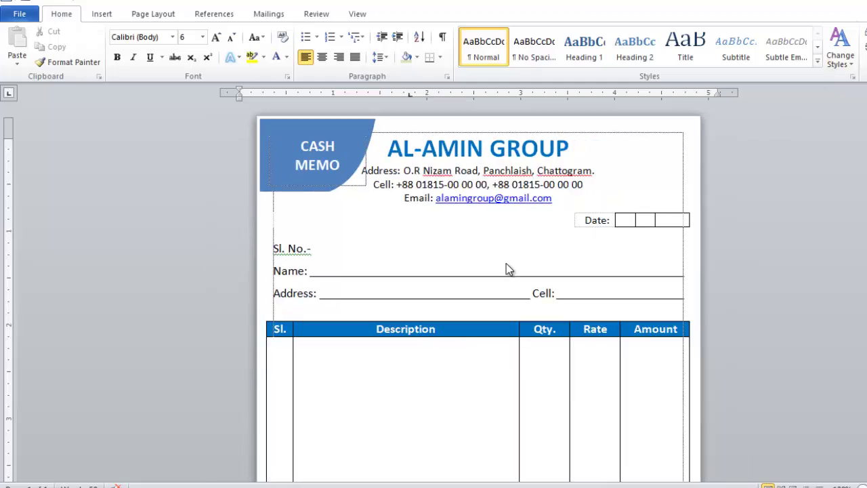
pyautogui.scroll(-4, 506, 263)
pyautogui.scroll(2, 454, 282)
pyautogui.scroll(-2, 454, 283)
pyautogui.hotkey('ctrl', 'p')
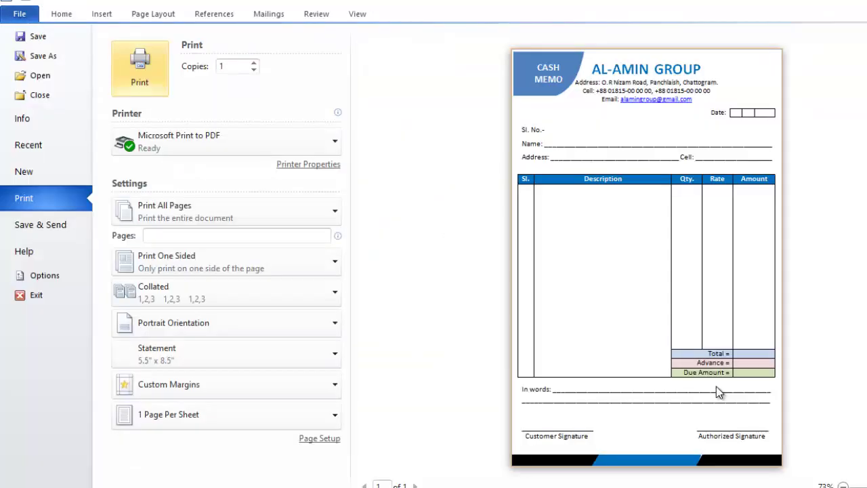